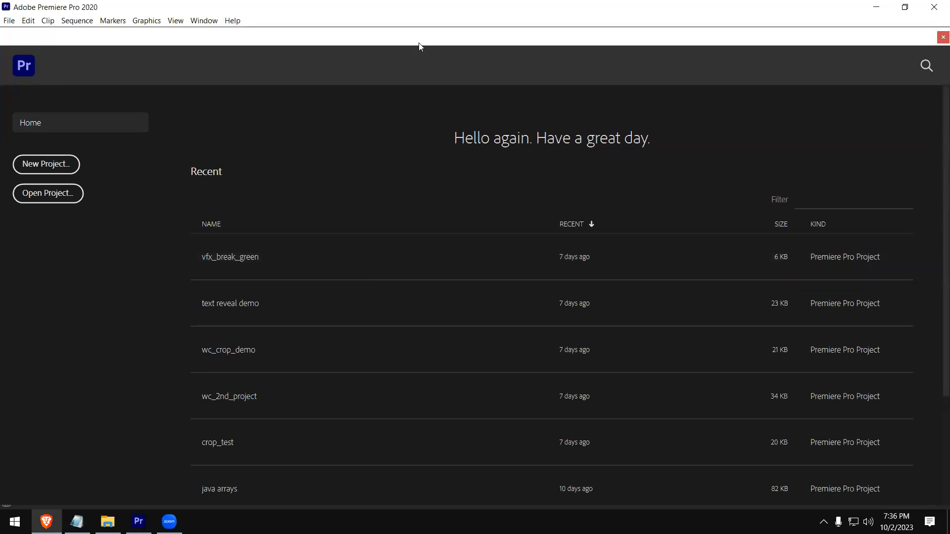
Create a new project named TypeOfCuts in the 2023-07-31 wc_video_edit_pro folder.
drag(419, 43, 424, 44)
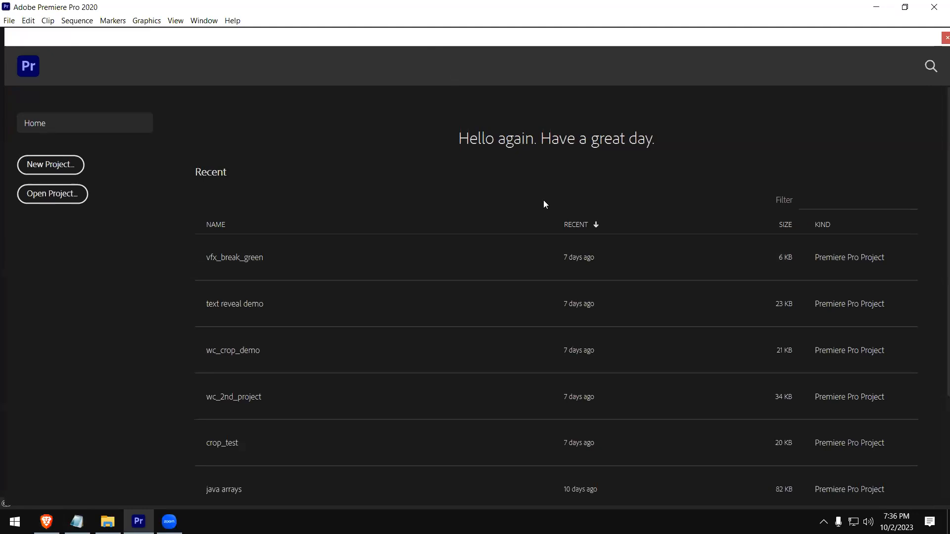
click(59, 170)
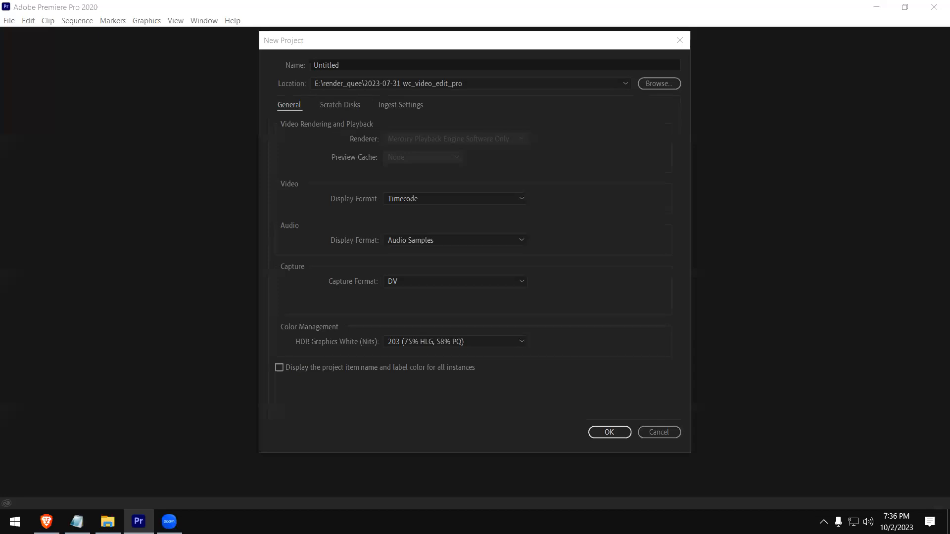
click(438, 49)
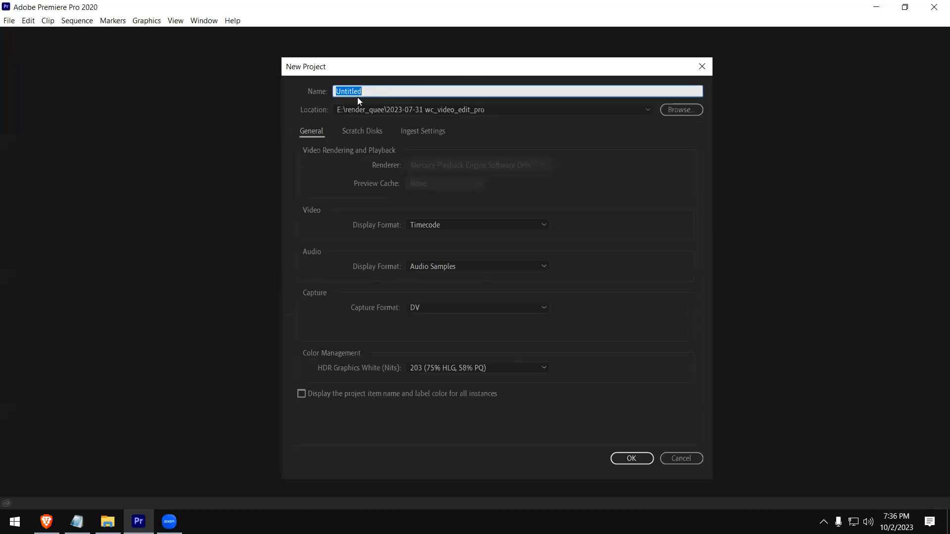
drag(373, 92, 283, 91)
text(Ty)
key(BackSpace)
key(BackSpace)
text(Type of Cuts)
drag(351, 91, 374, 91)
text(Of)
text(C)
text(uts)
key(Return)
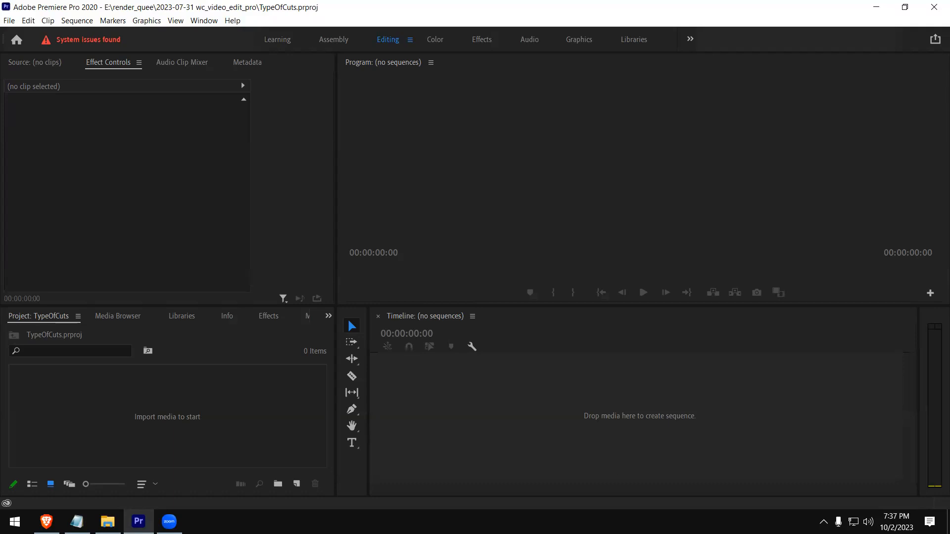
Switch to the browser and look through Adobe's article on J cuts and L cuts, including when to use them.
key(alt+Tab)
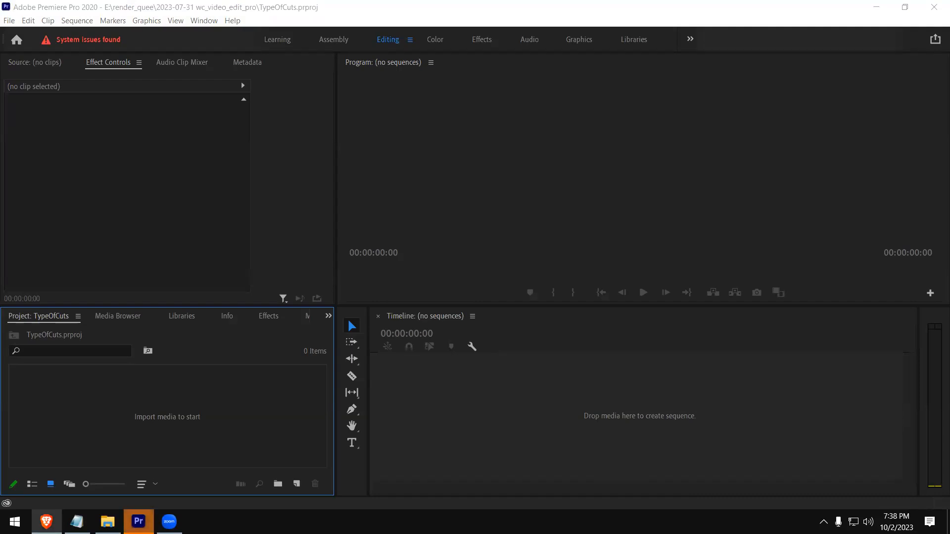
drag(587, 59, 649, 47)
click(739, 33)
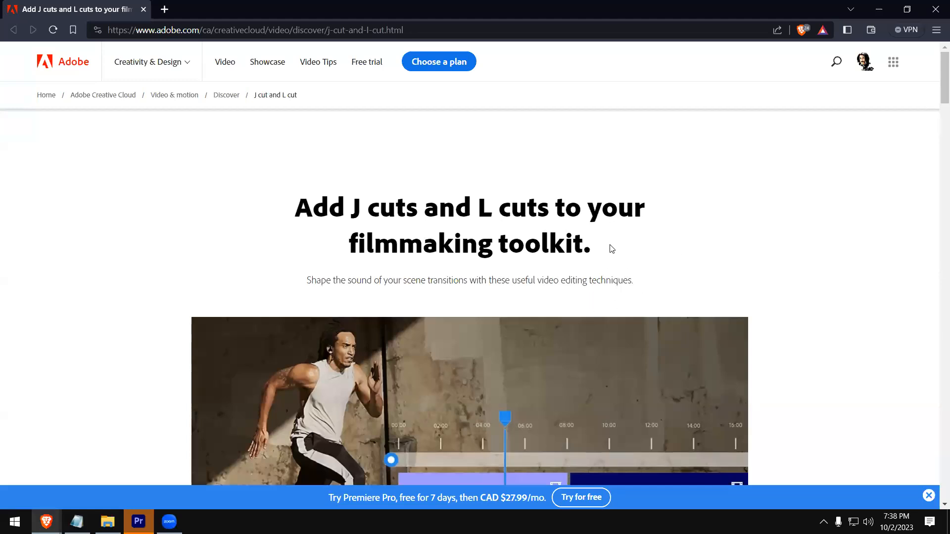
scroll(612, 251, down, 2)
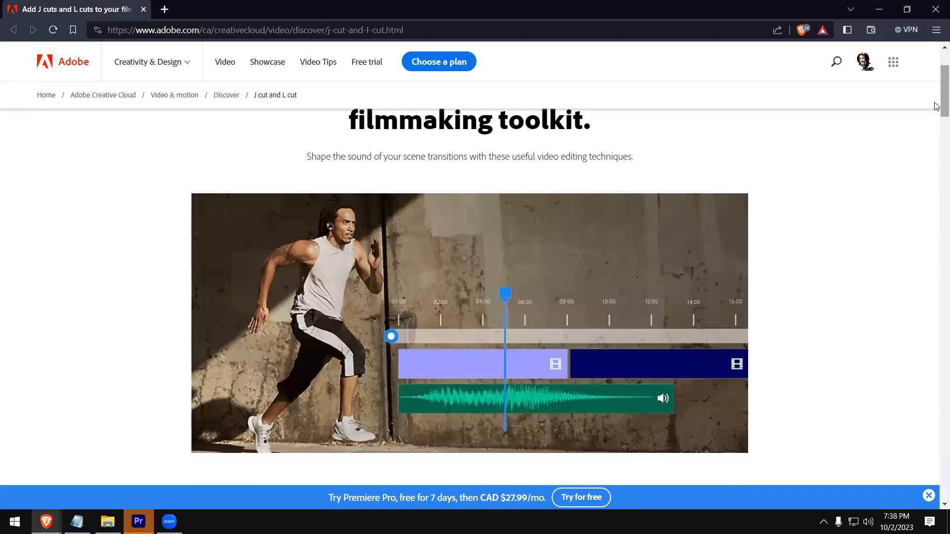
drag(937, 108, 934, 213)
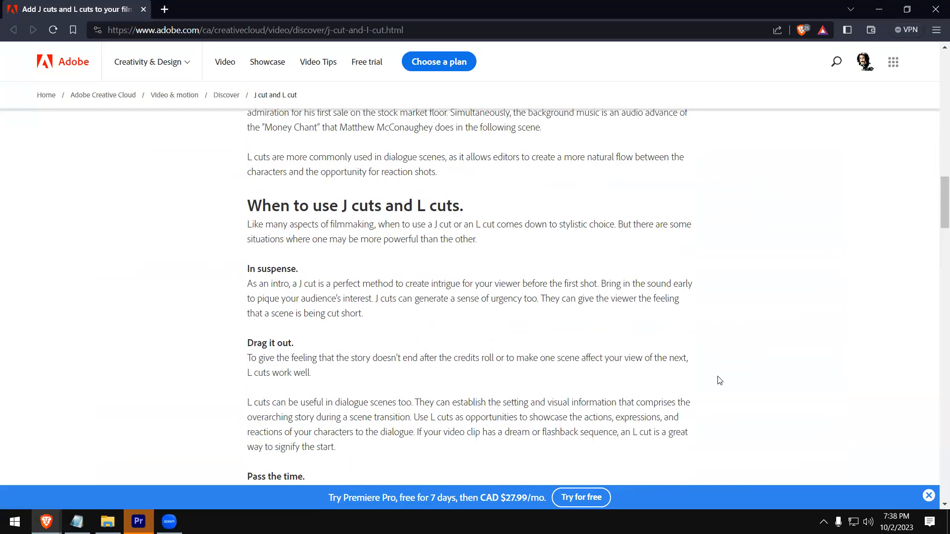
drag(937, 222, 936, 148)
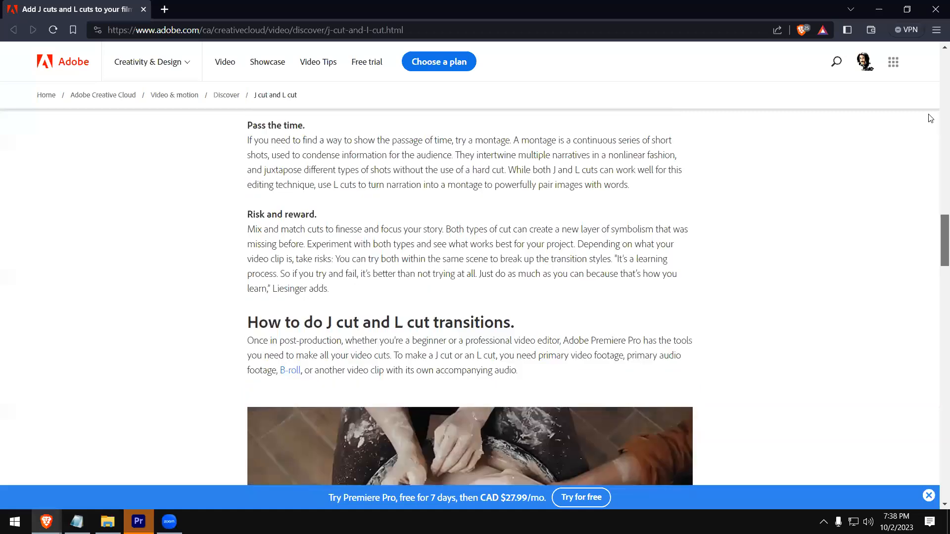
scroll(696, 199, up, 15)
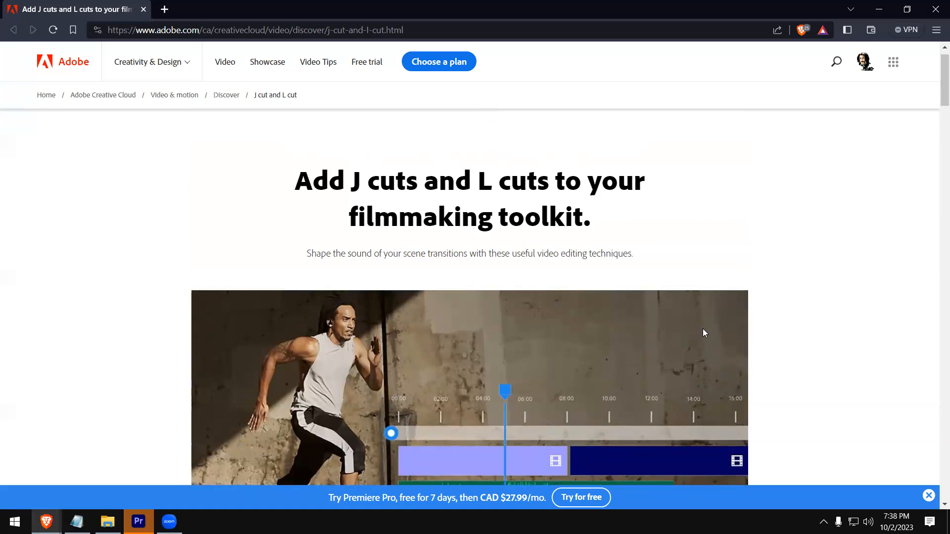
Copy the web address of the J cut and L cut article.
click(353, 32)
right_click(353, 32)
click(388, 87)
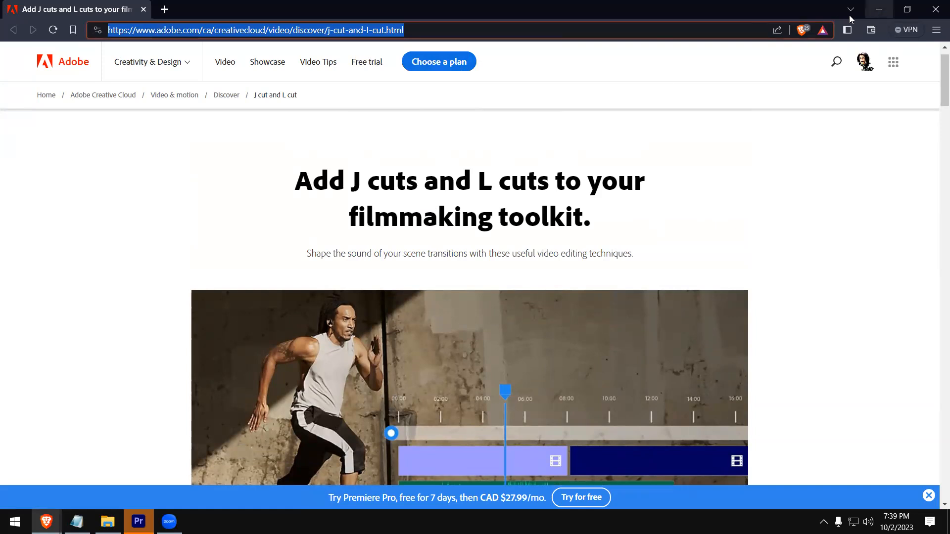
scroll(742, 286, down, 3)
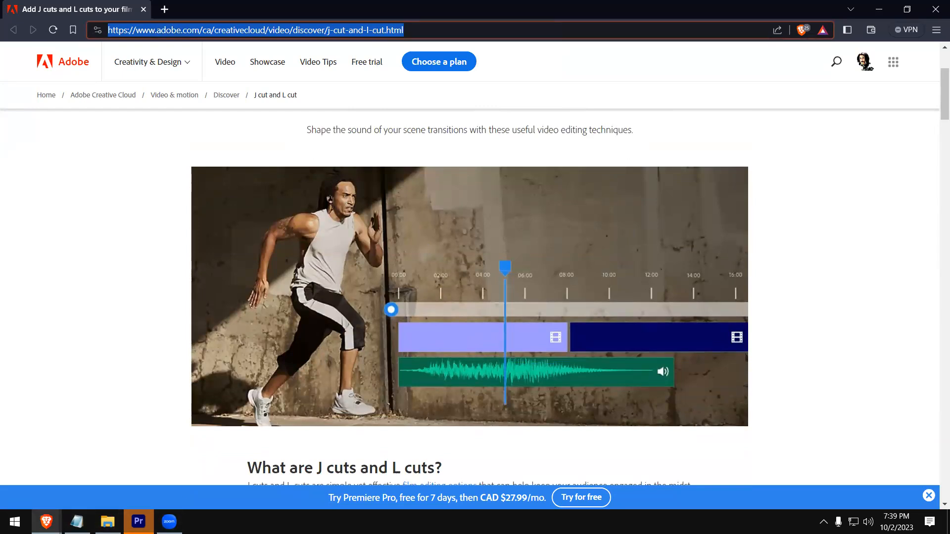
key(alt+Tab)
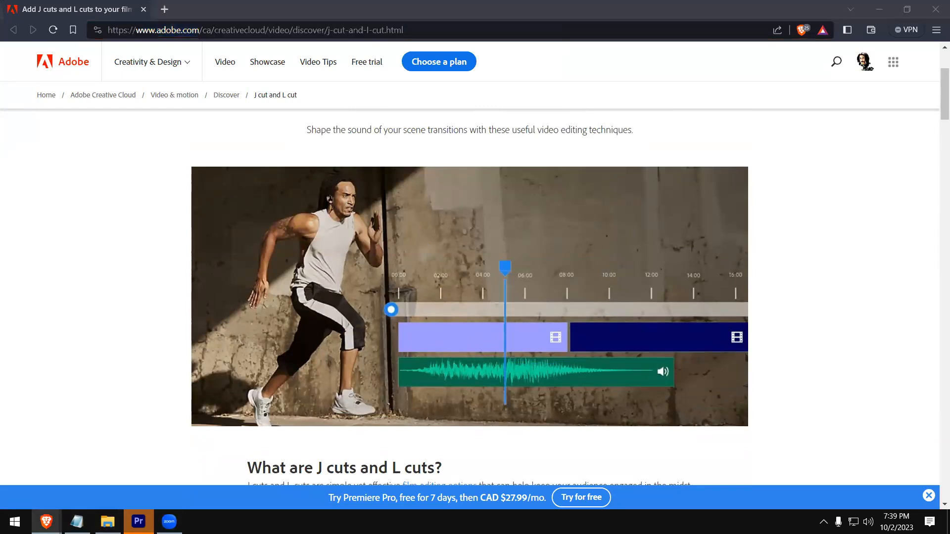
Launch Paint with the Run command mspaint.
key(super)
key(super)
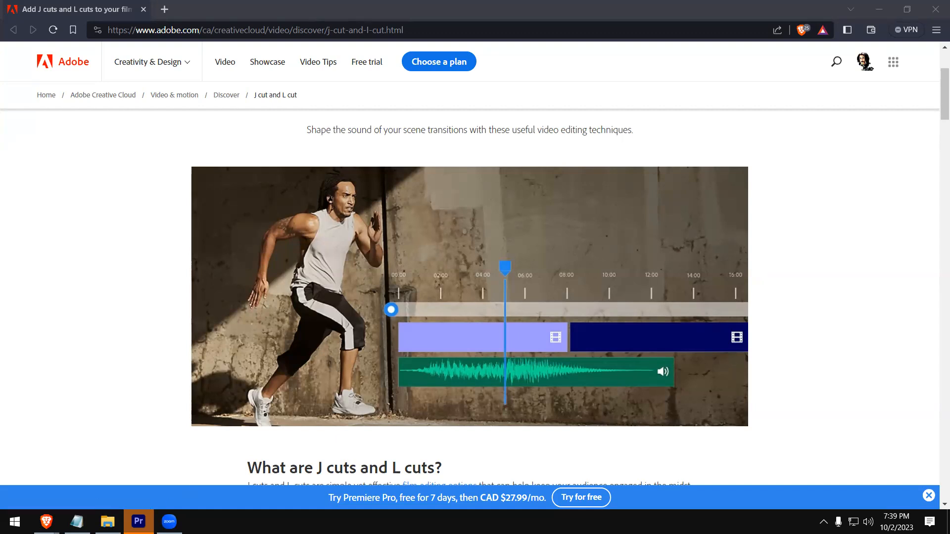
key(super+r)
text(mspaint)
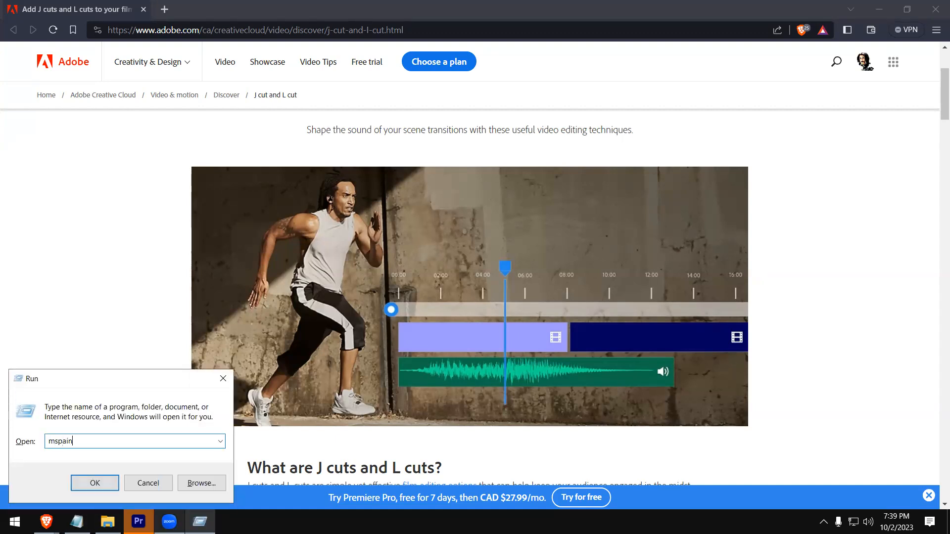
key(Return)
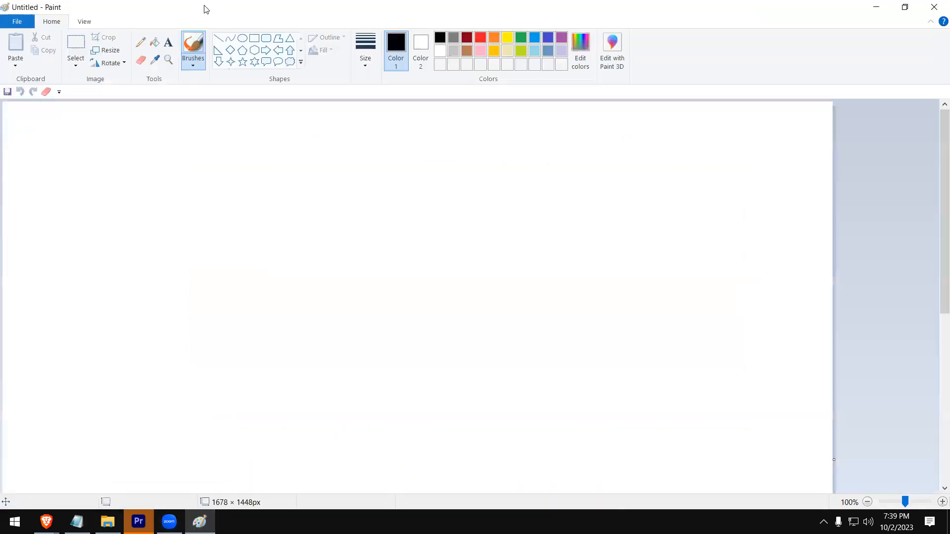
Draw a letter J and, below it, a letter L with the Pencil at its thickest line size.
click(141, 44)
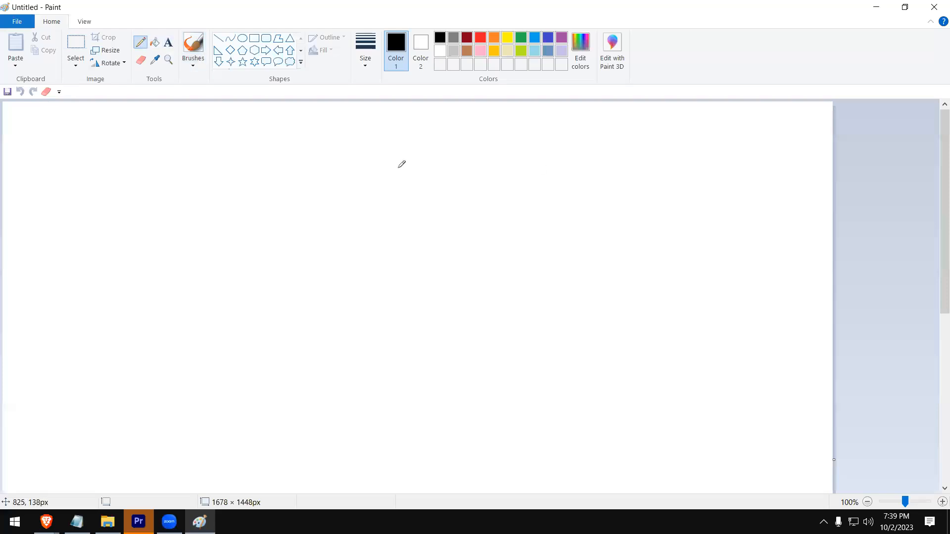
drag(521, 147, 574, 148)
key(ctrl+z)
click(365, 51)
click(396, 160)
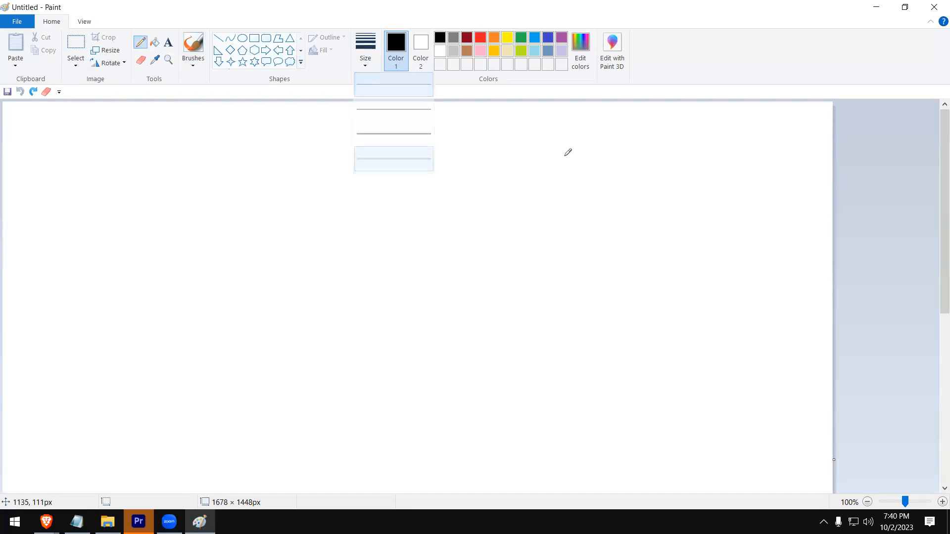
mouse_move(571, 151)
mouse_down()
mouse_move(570, 181)
mouse_move(551, 191)
mouse_move(539, 178)
mouse_up()
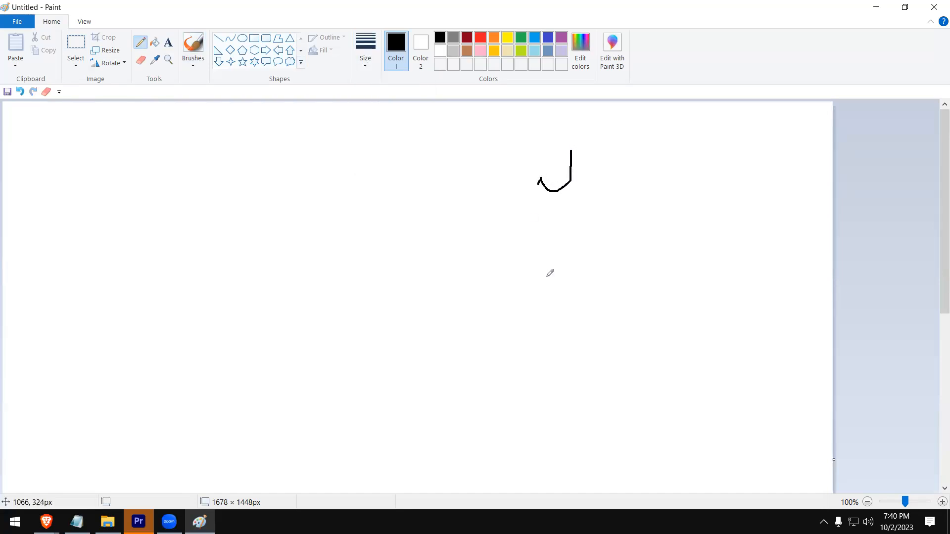
mouse_move(568, 269)
mouse_down()
mouse_move(570, 314)
mouse_move(616, 311)
mouse_up()
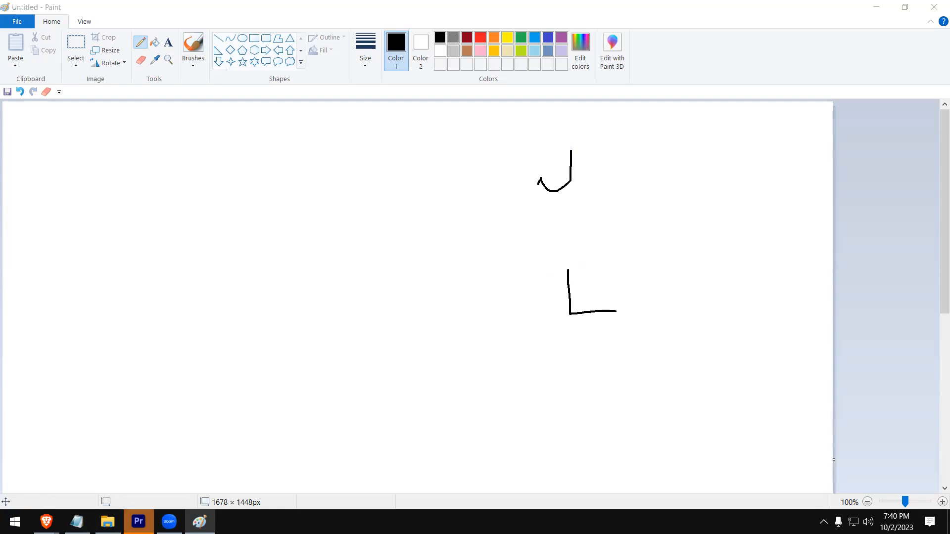
Return from Paint to the TypeOfCuts project in Premiere Pro.
click(138, 522)
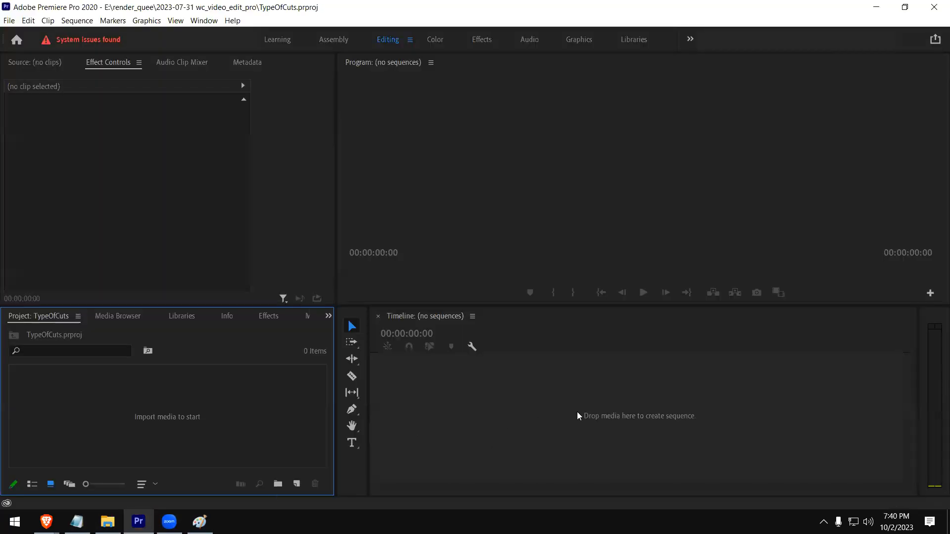
key(alt+Tab)
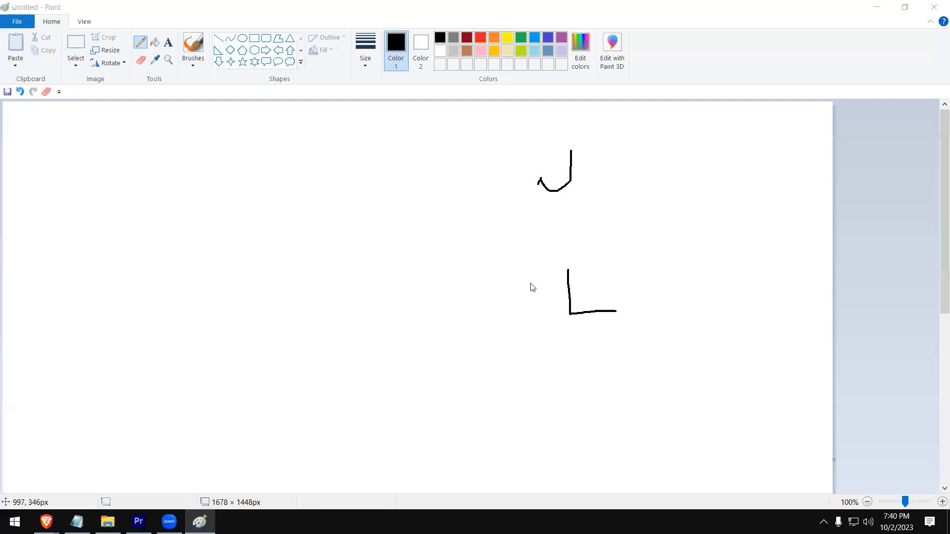
key(alt+Tab)
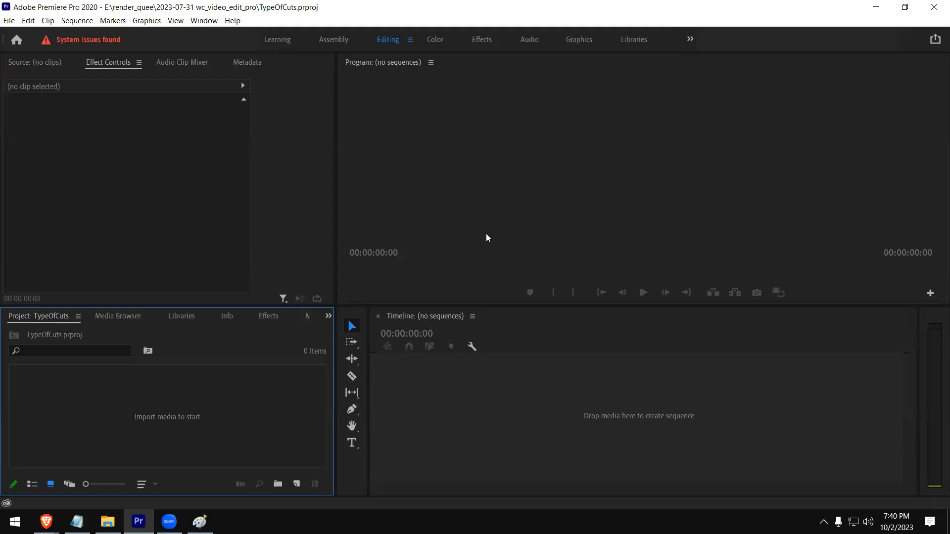
click(153, 171)
click(426, 198)
click(430, 394)
click(244, 394)
click(245, 209)
click(428, 262)
click(386, 376)
click(314, 395)
click(221, 238)
click(395, 235)
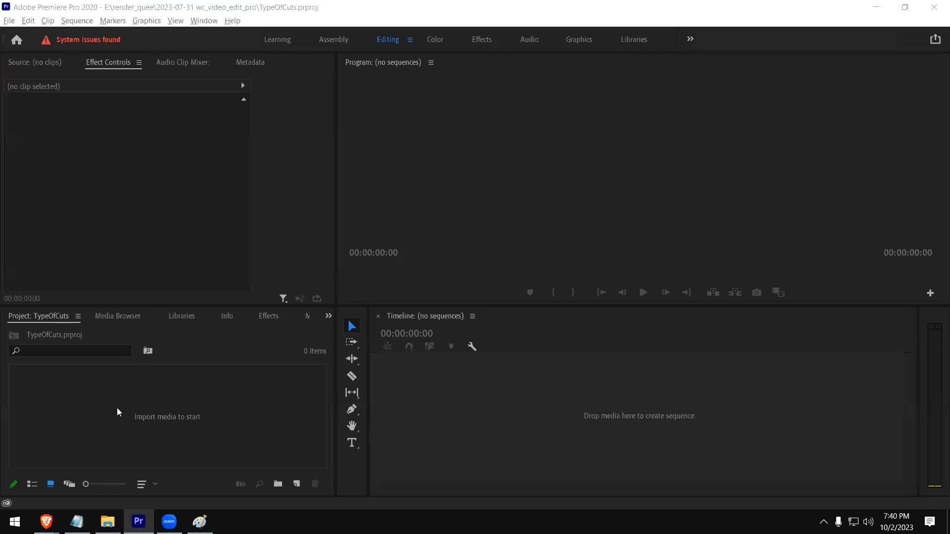
double_click(140, 402)
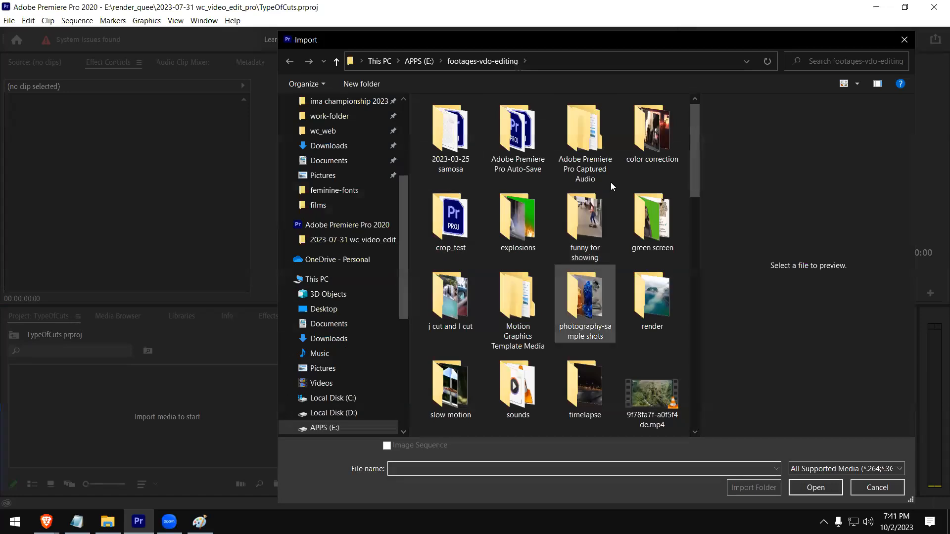
mouse_move(695, 191)
mouse_down()
mouse_move(692, 228)
mouse_move(692, 206)
mouse_up()
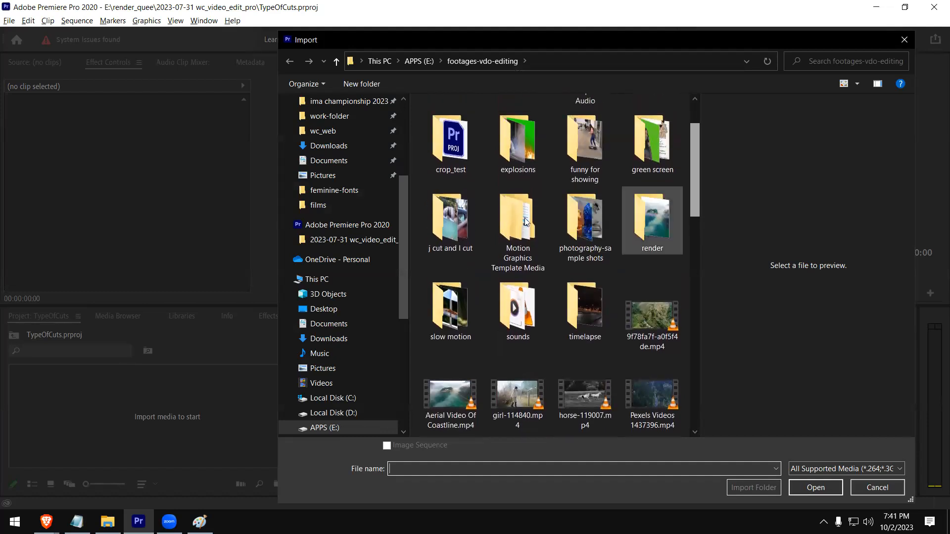
double_click(445, 217)
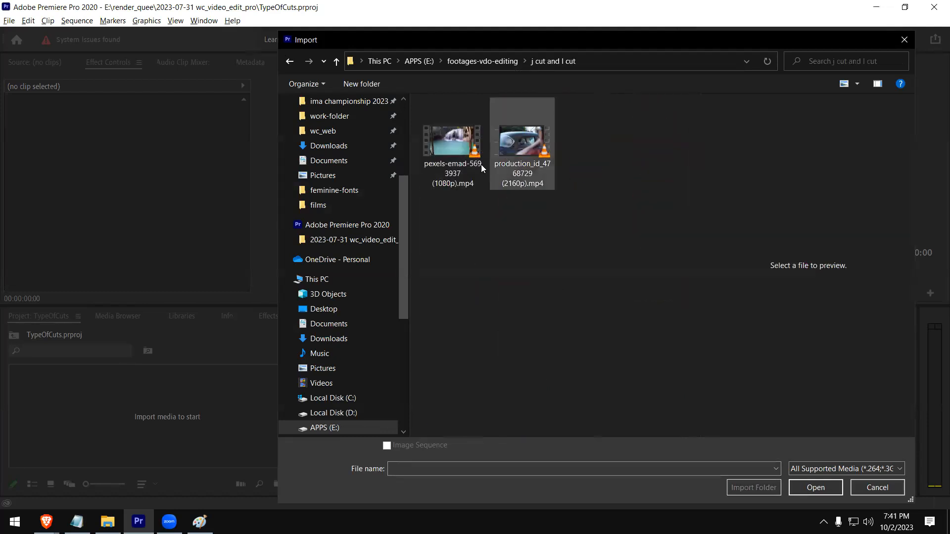
click(462, 151)
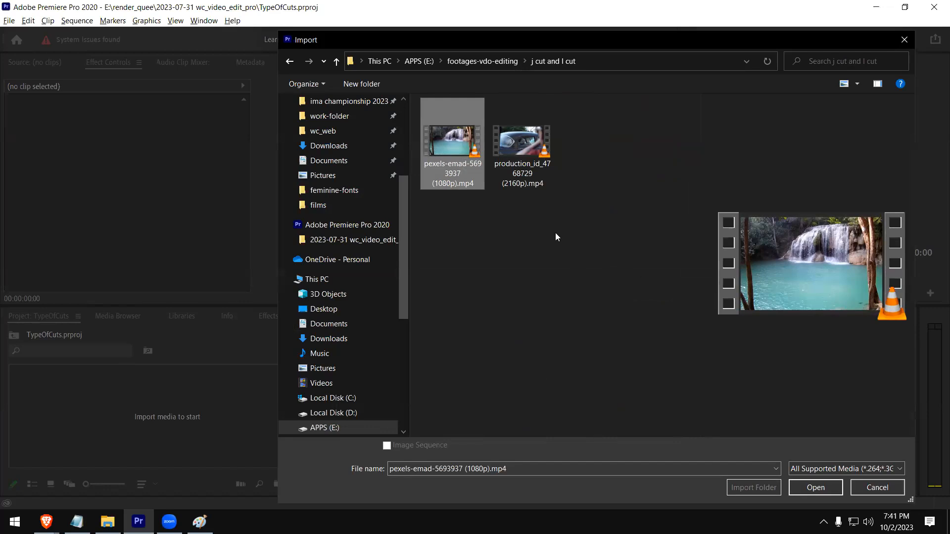
click(518, 153)
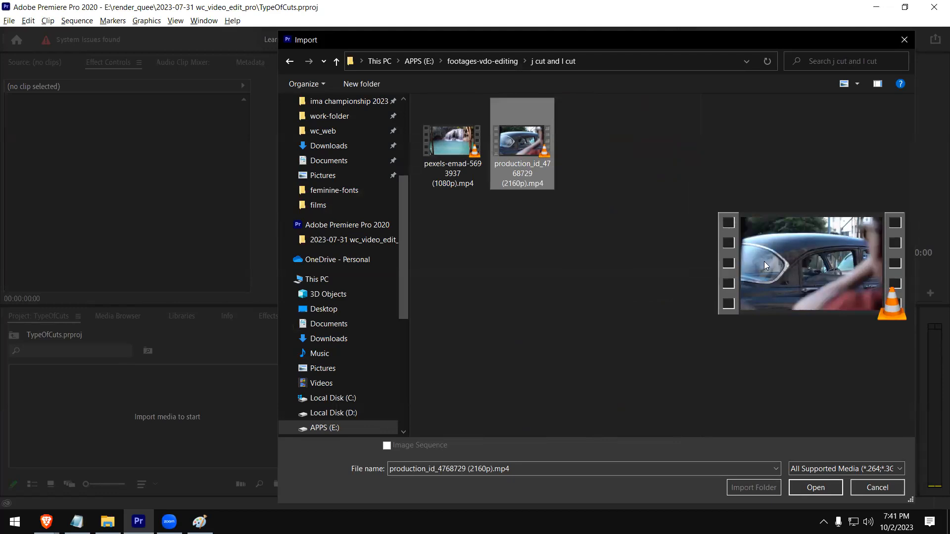
click(442, 149)
ctrl+click(522, 146)
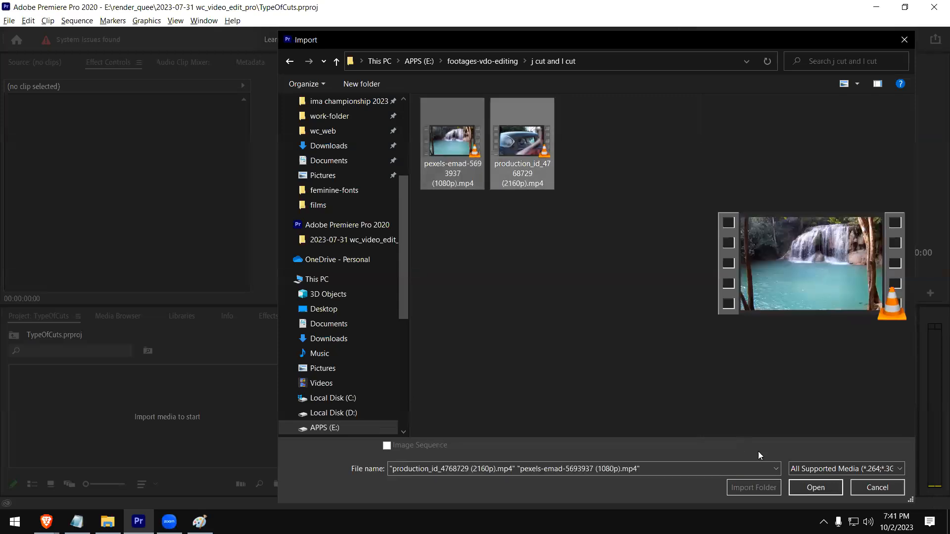
click(815, 487)
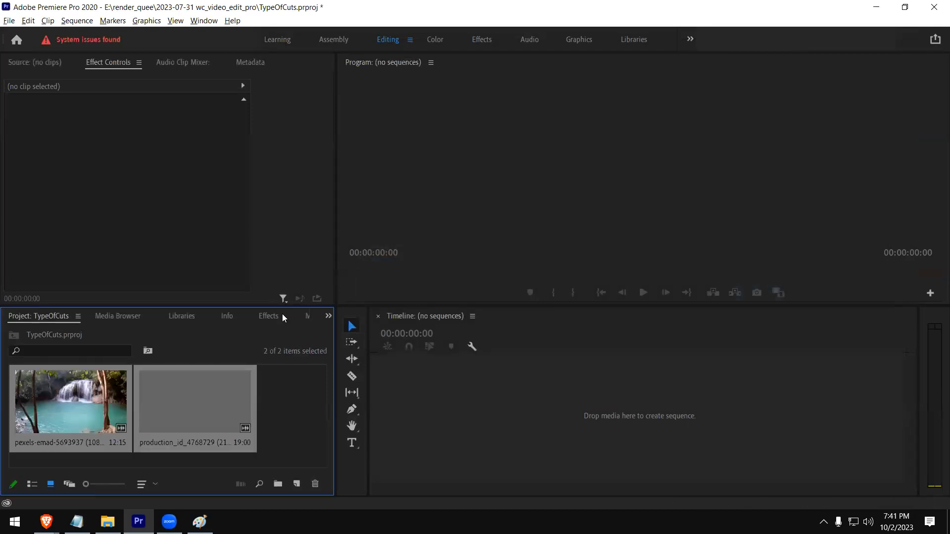
Open the waterfall clip in the Source monitor and play it from the beginning.
click(85, 407)
double_click(85, 407)
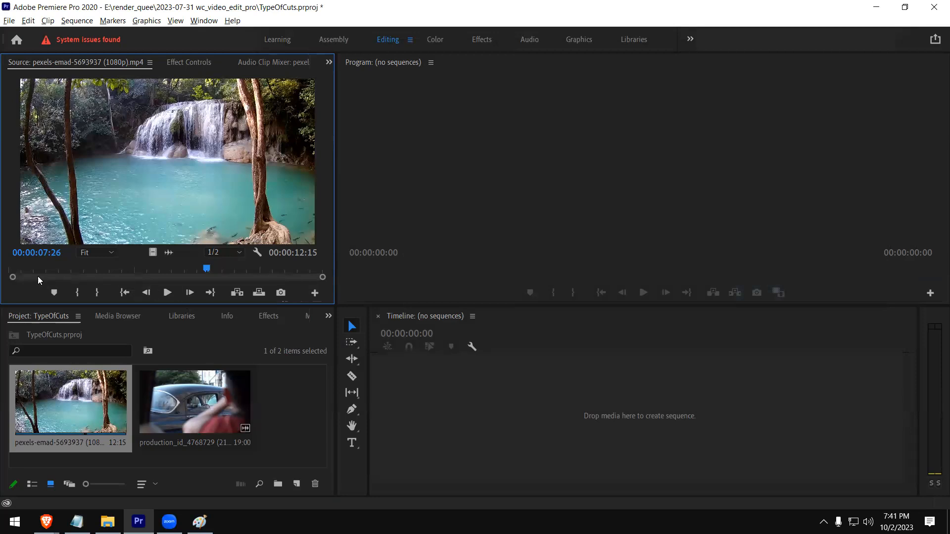
drag(37, 276, 14, 274)
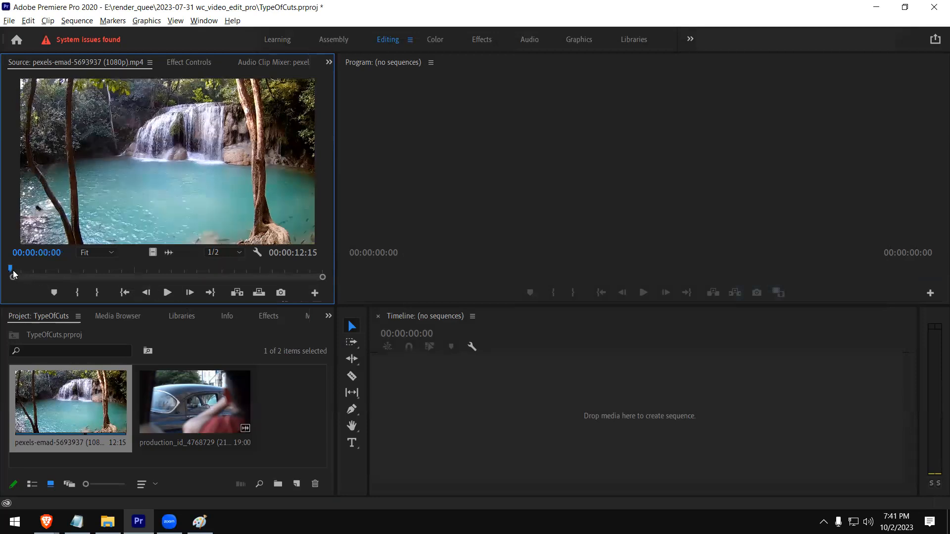
click(167, 293)
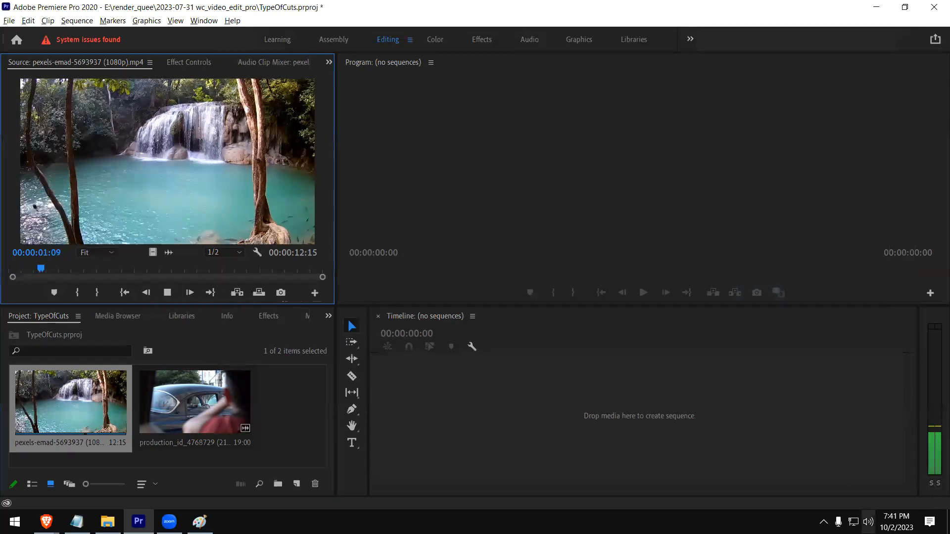
Switch the Windows sound playback device to Speakers (High Definition Audio Device).
click(869, 522)
click(856, 468)
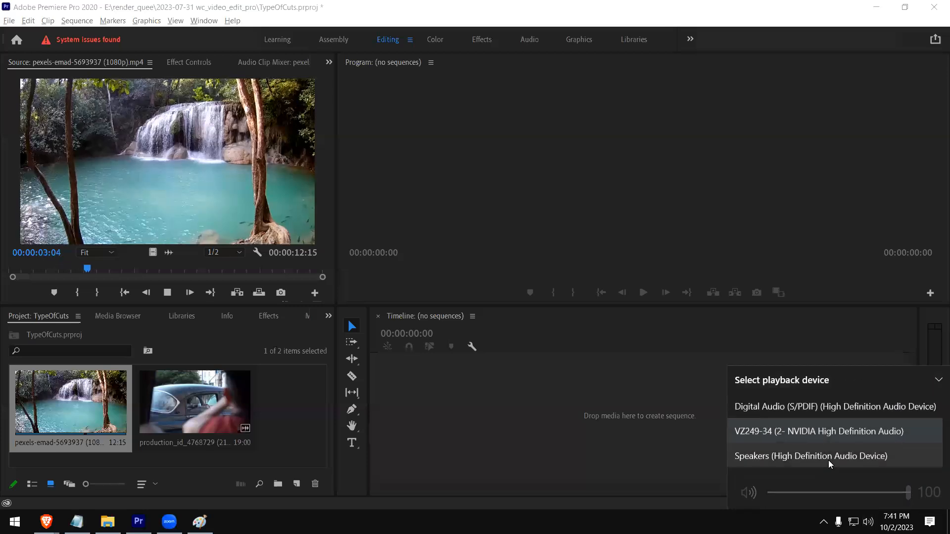
click(829, 462)
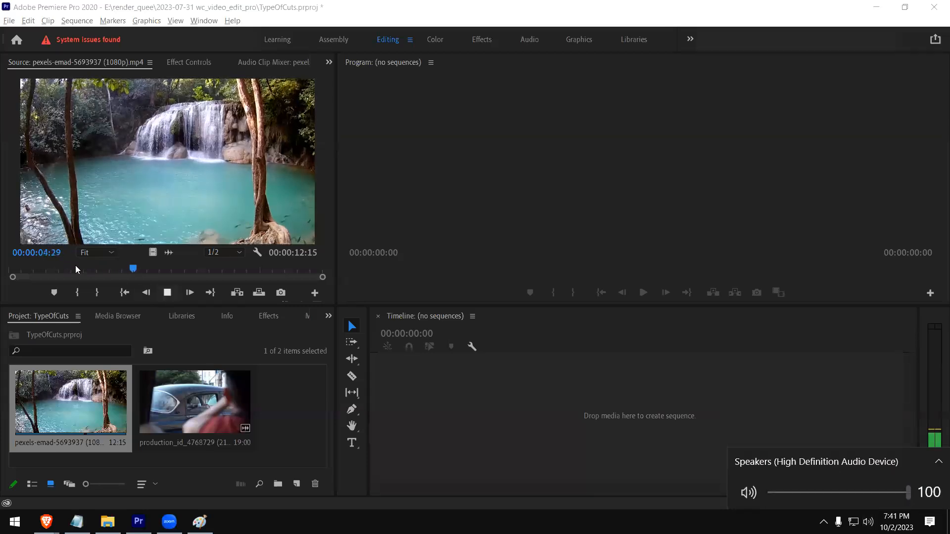
Replay the waterfall clip in the Source monitor, restarting it from the beginning, and stop it after a few seconds.
click(167, 293)
click(167, 293)
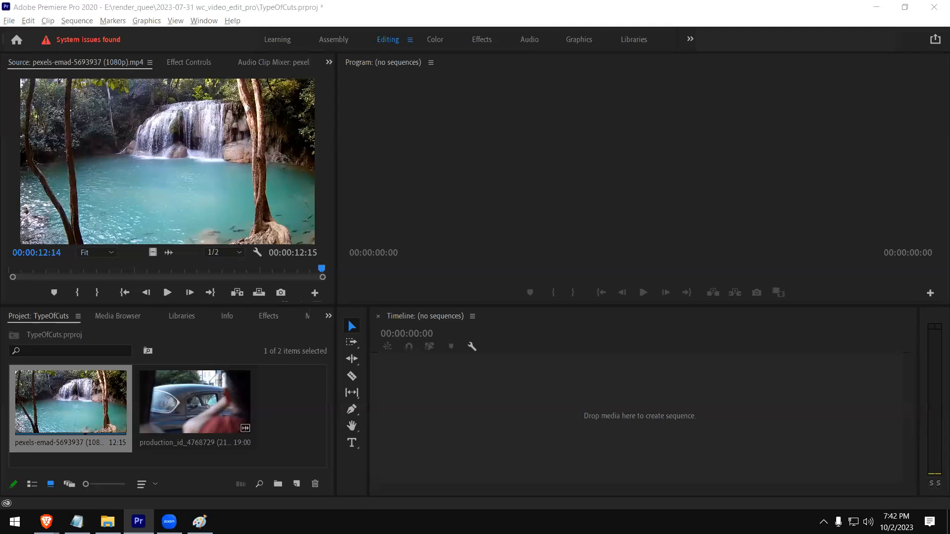
click(167, 293)
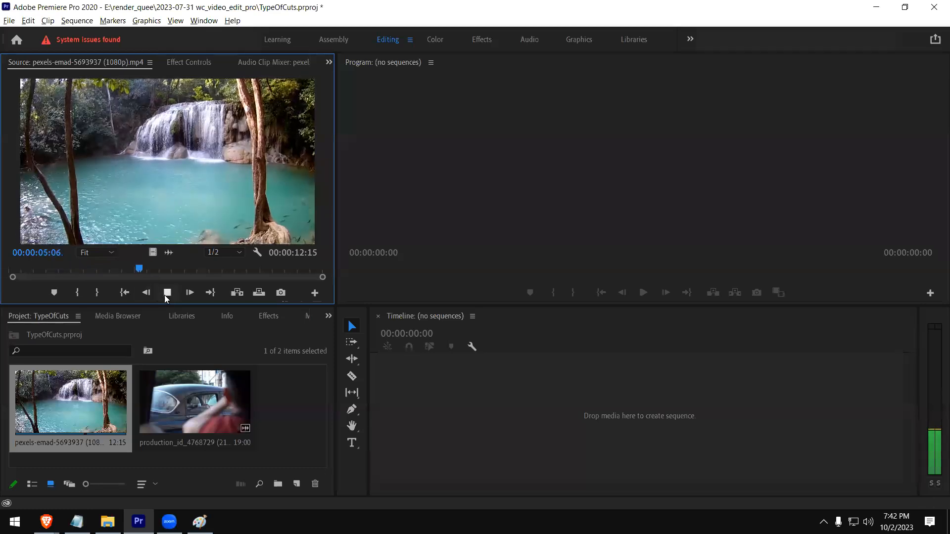
click(168, 293)
key(Home)
click(171, 293)
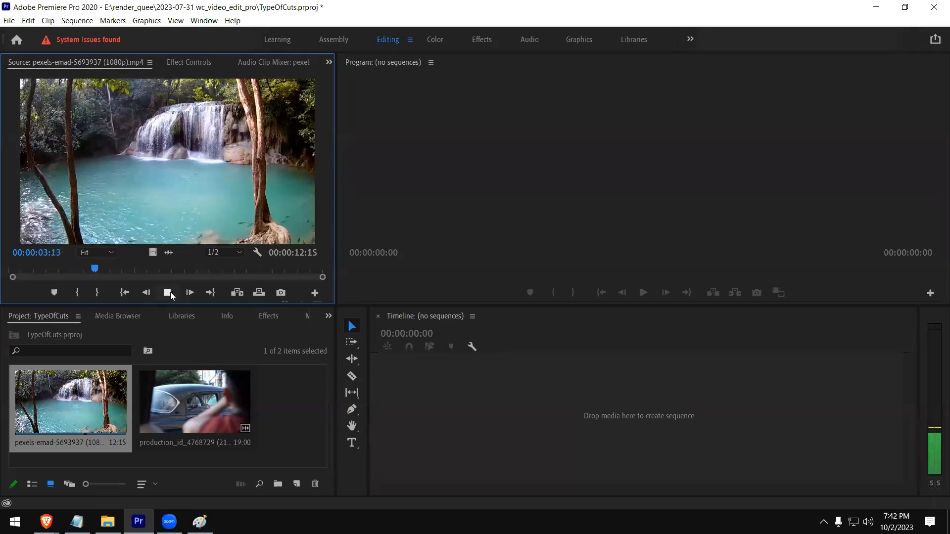
click(169, 293)
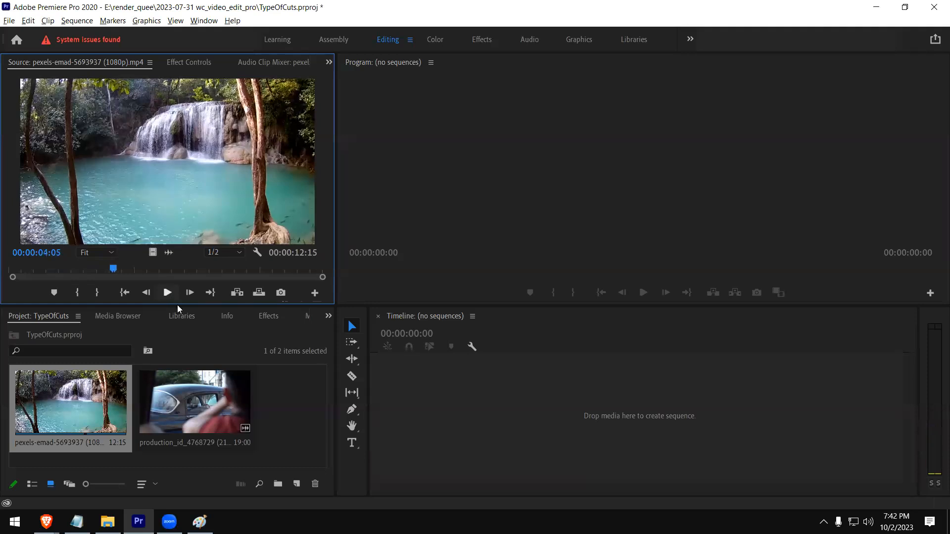
double_click(190, 401)
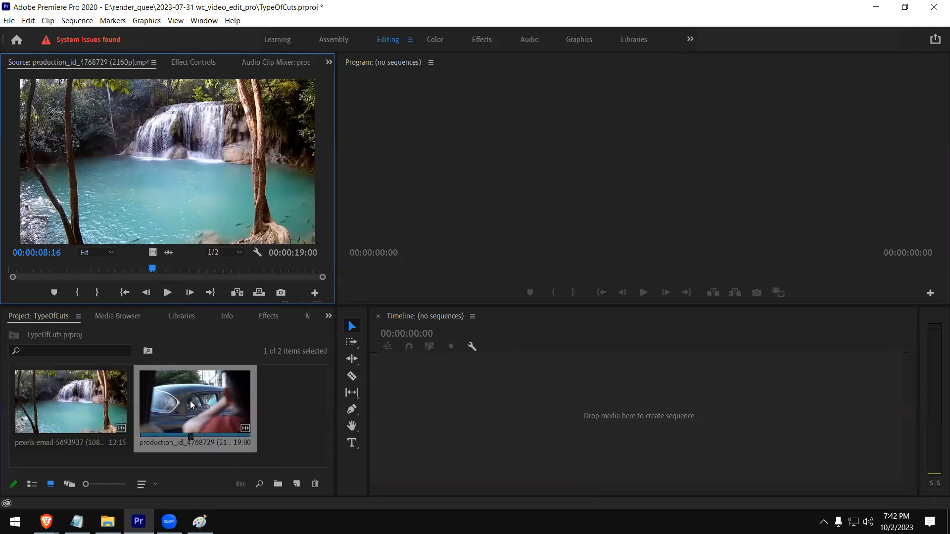
click(166, 294)
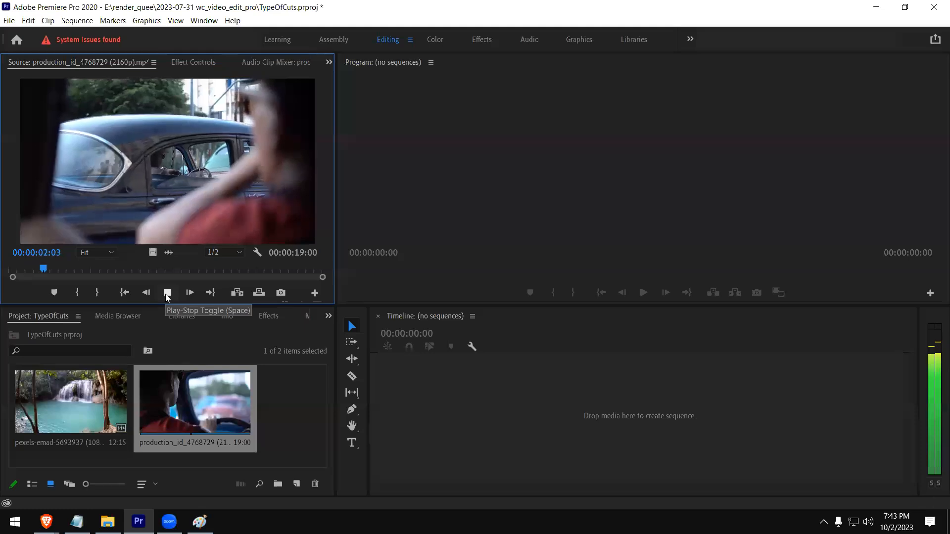
click(166, 295)
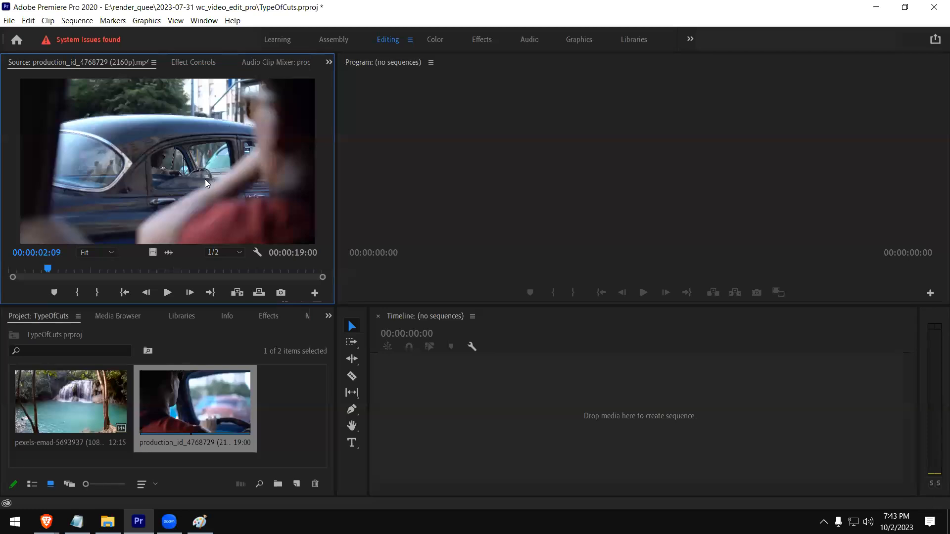
click(90, 401)
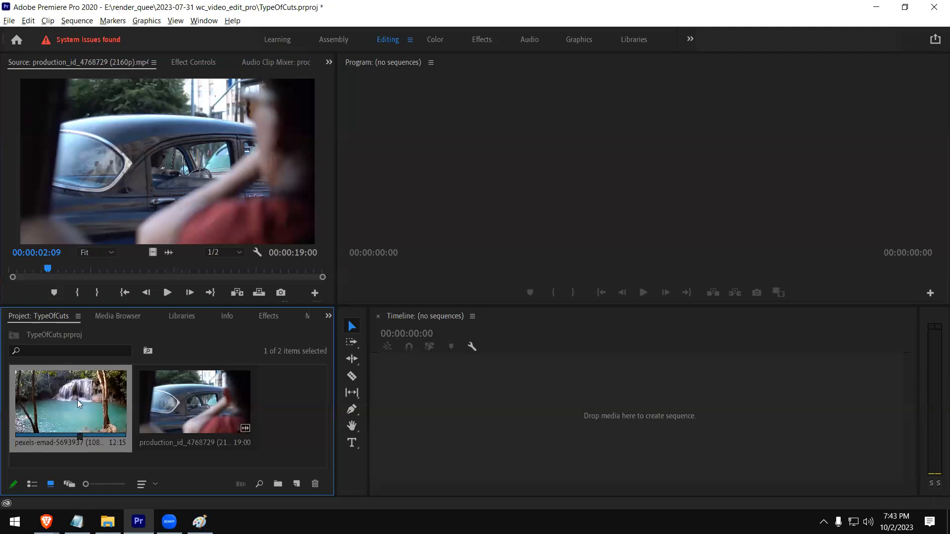
double_click(81, 395)
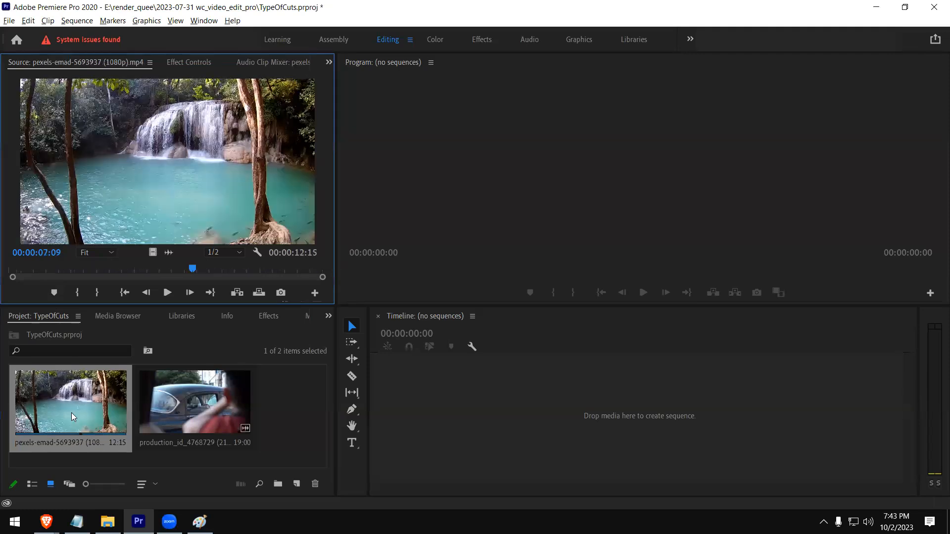
right_click(76, 398)
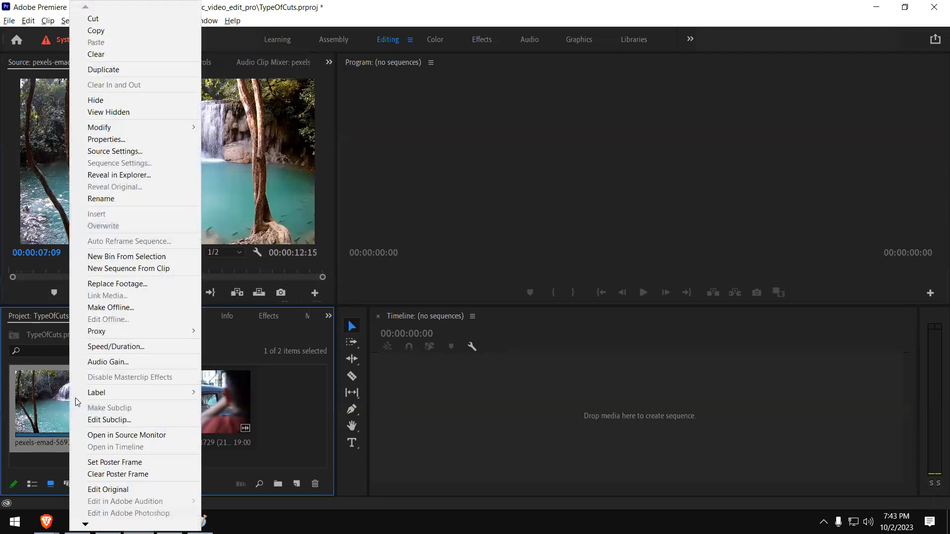
click(134, 270)
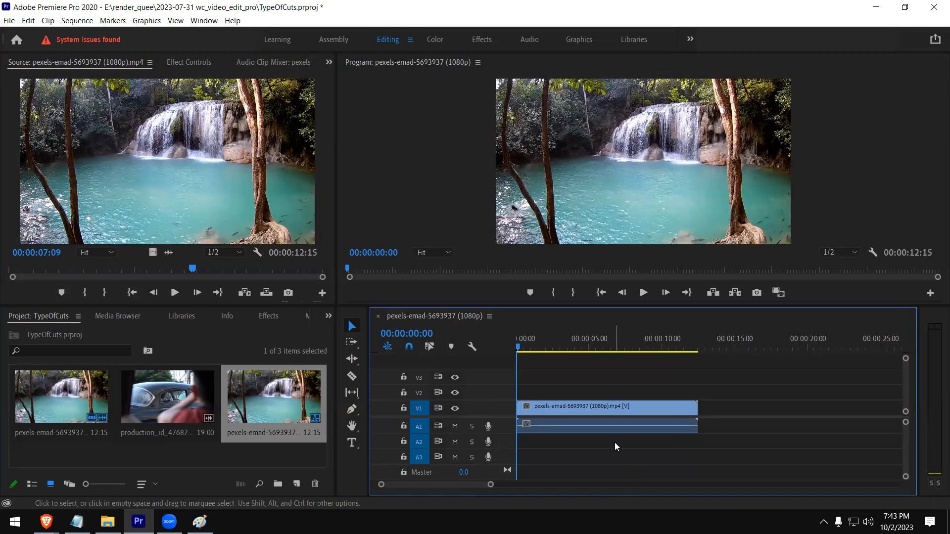
Enlarge the Audio 1 track and raise the volume level of the waterfall clip's audio.
click(609, 431)
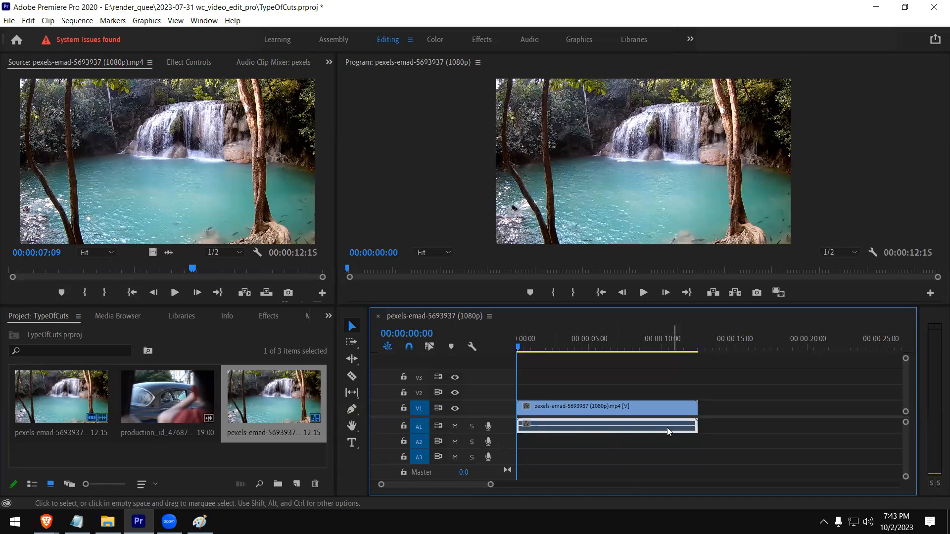
drag(508, 434, 507, 468)
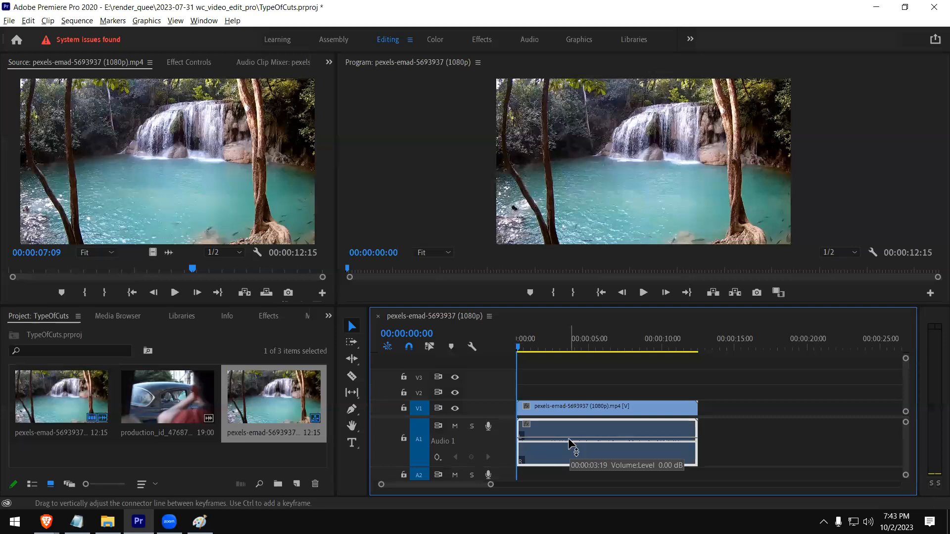
drag(568, 438, 568, 429)
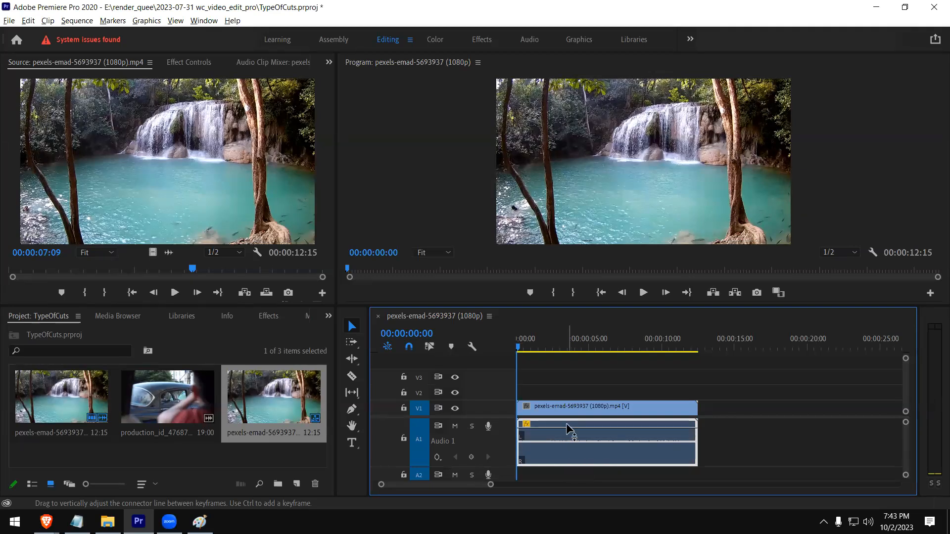
Play the sequence to about 7 seconds to check the waterfall audio, and reduce the Audio 1 track height.
click(643, 293)
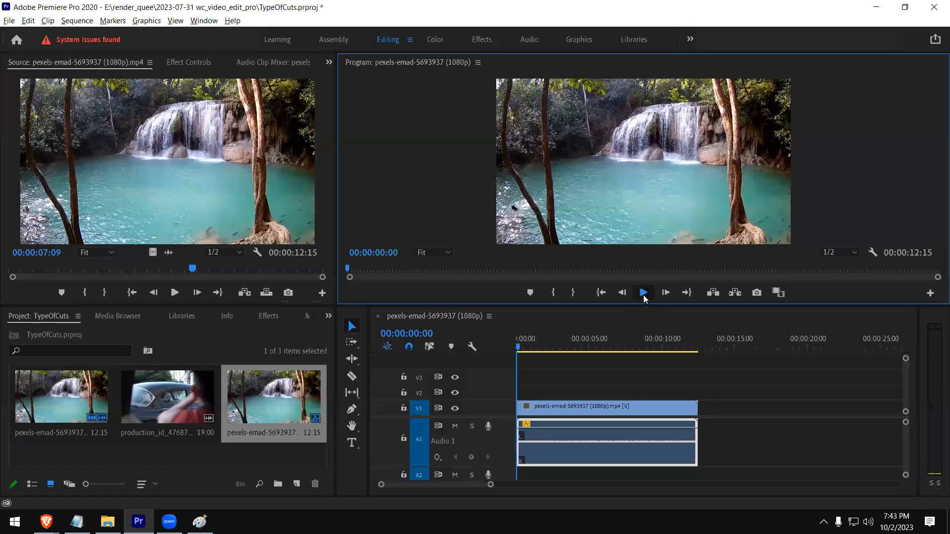
click(591, 429)
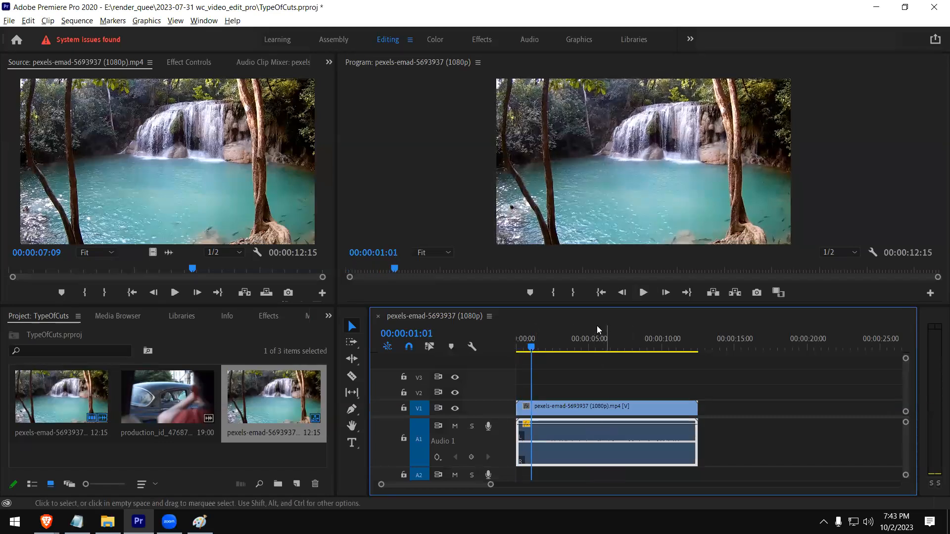
click(643, 293)
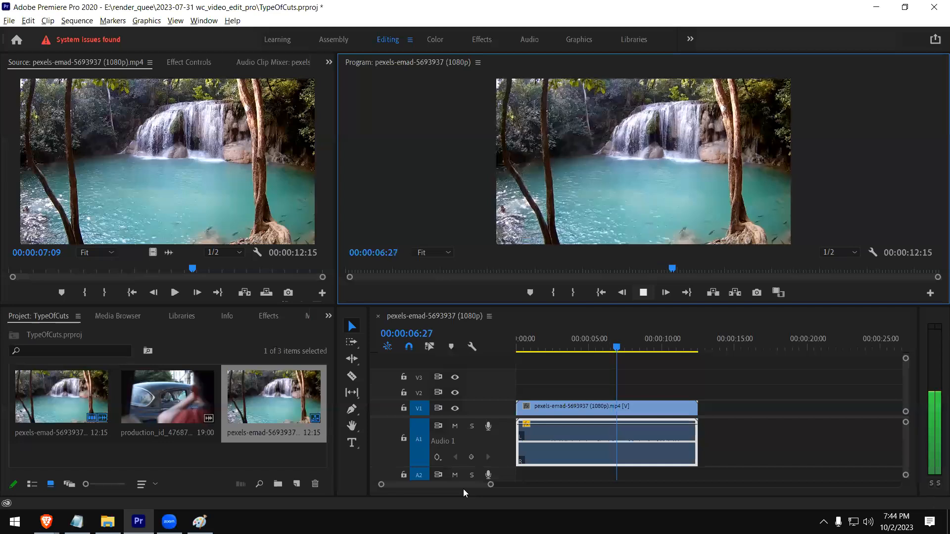
key(space)
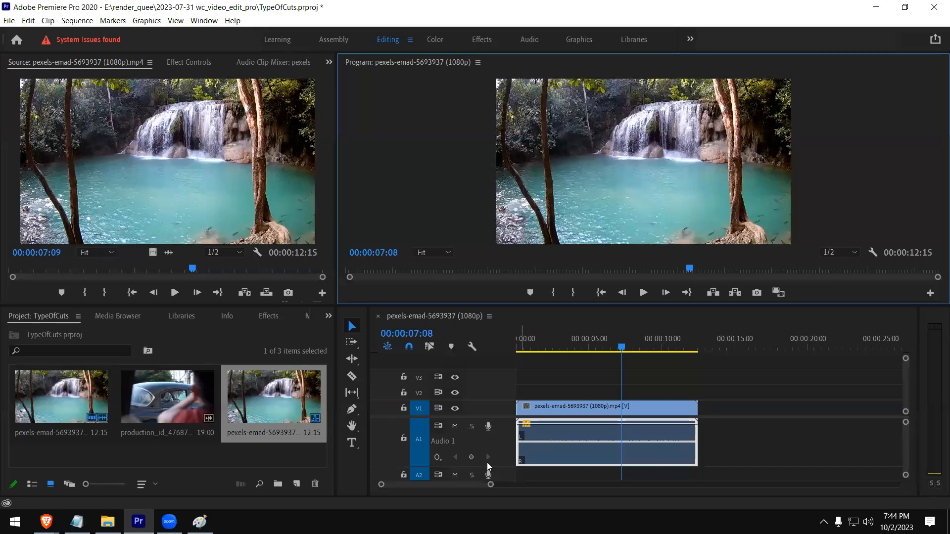
drag(493, 466, 497, 447)
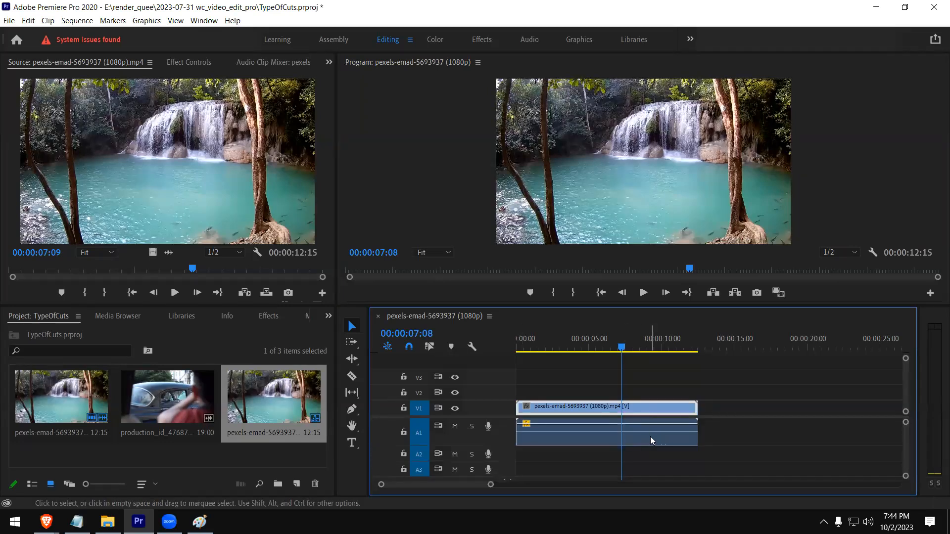
drag(650, 436, 715, 439)
key(ctrl+z)
key(ctrl+z)
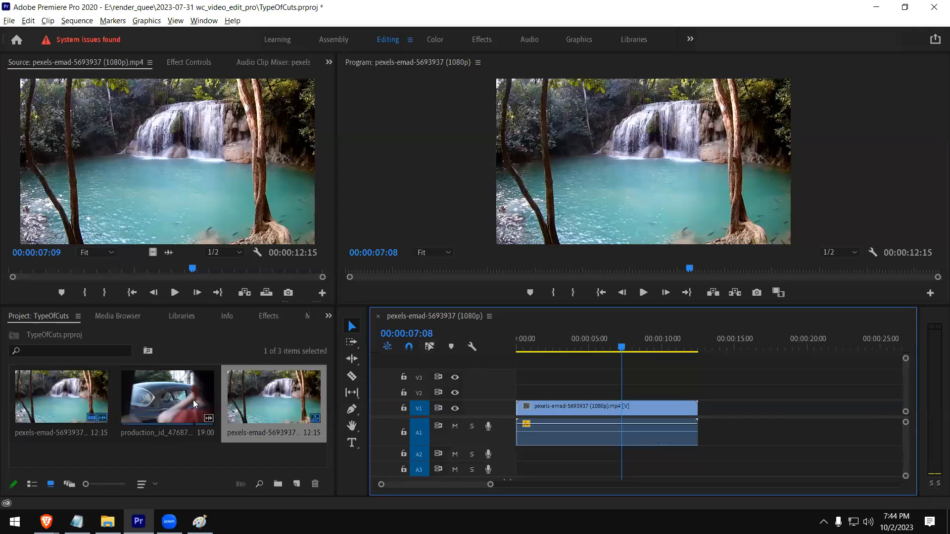
Open the car clip in the Source monitor at its start, and place it on V2 and A2 directly after the waterfall clip.
click(181, 394)
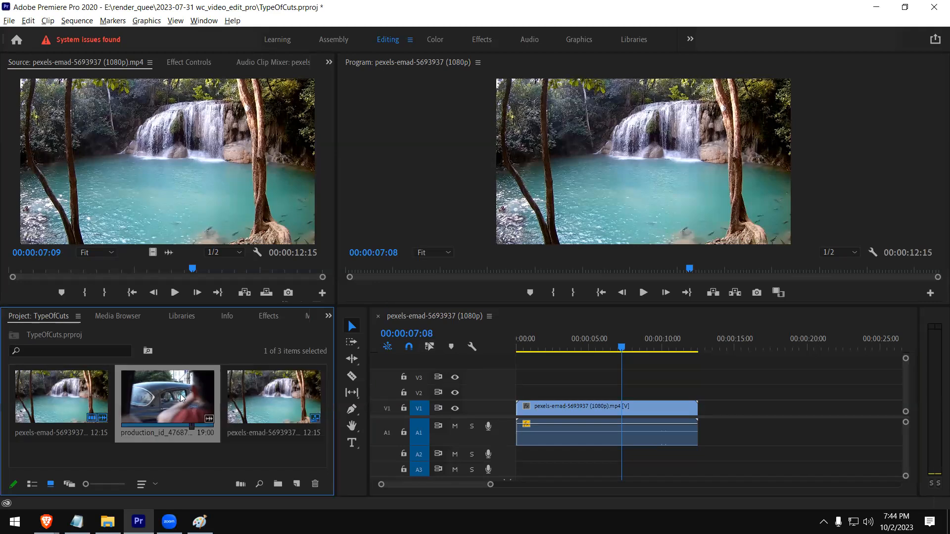
drag(178, 394, 191, 293)
drag(1, 264, 3, 264)
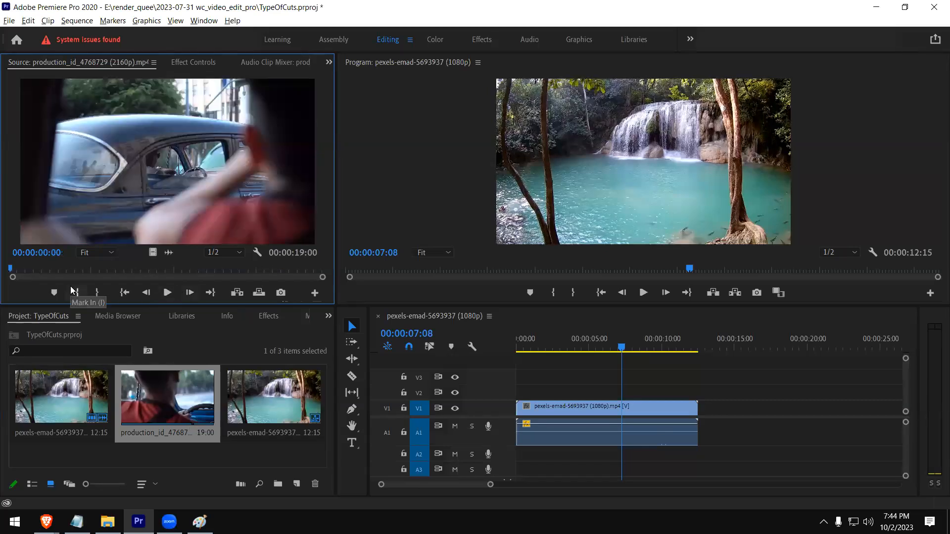
drag(154, 393, 699, 393)
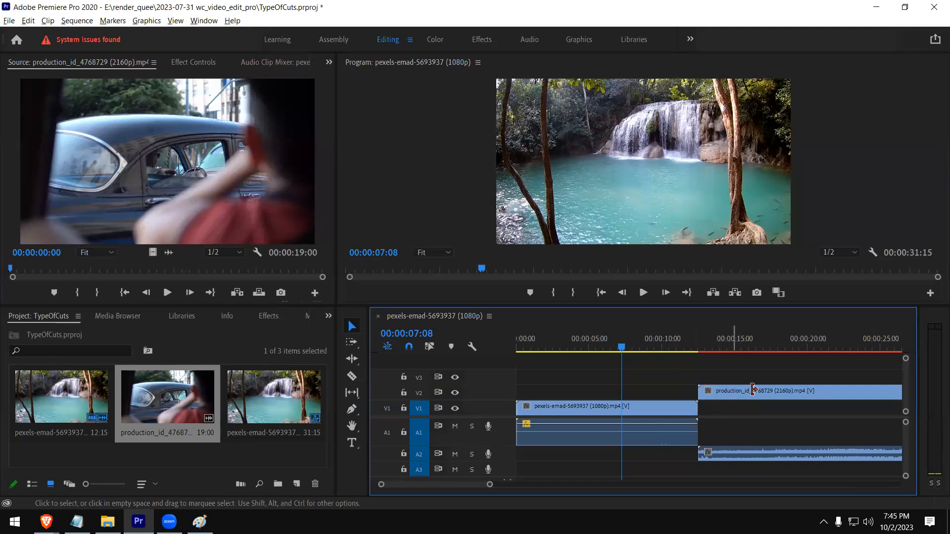
Scale the car clip on V2 to the frame size and place the playhead on its first frame at 00:00:12:15.
click(714, 344)
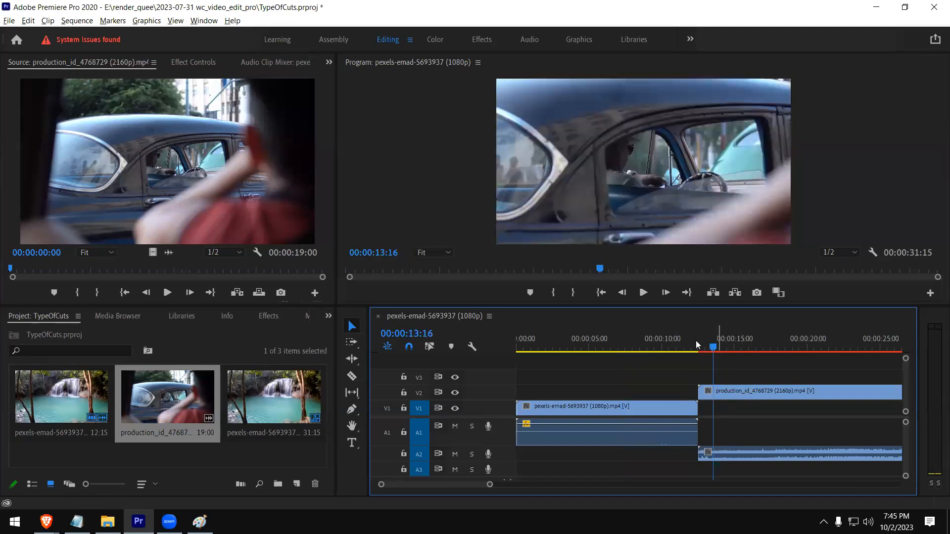
right_click(762, 394)
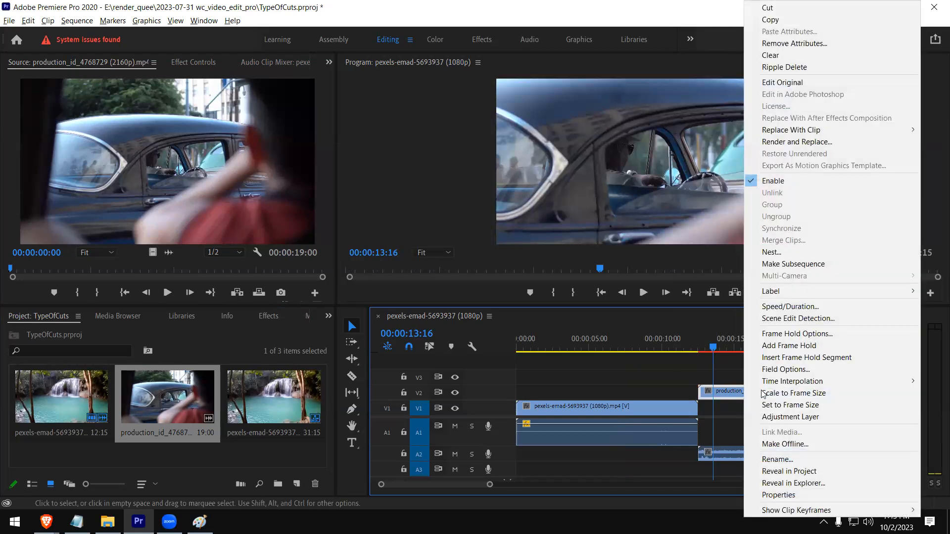
click(824, 393)
click(699, 346)
key(Right)
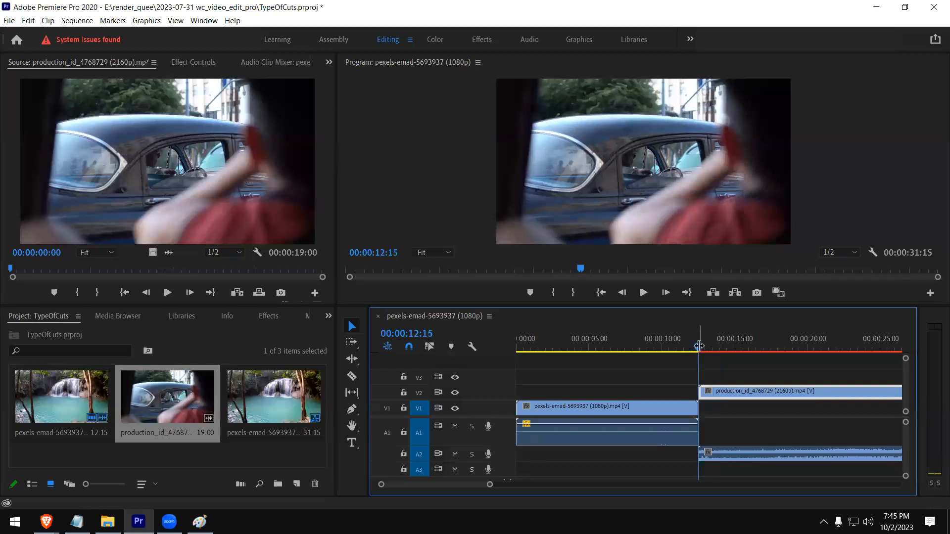
Play the sequence across the cut from the waterfall clip to the car clip, starting a few seconds before it.
click(675, 344)
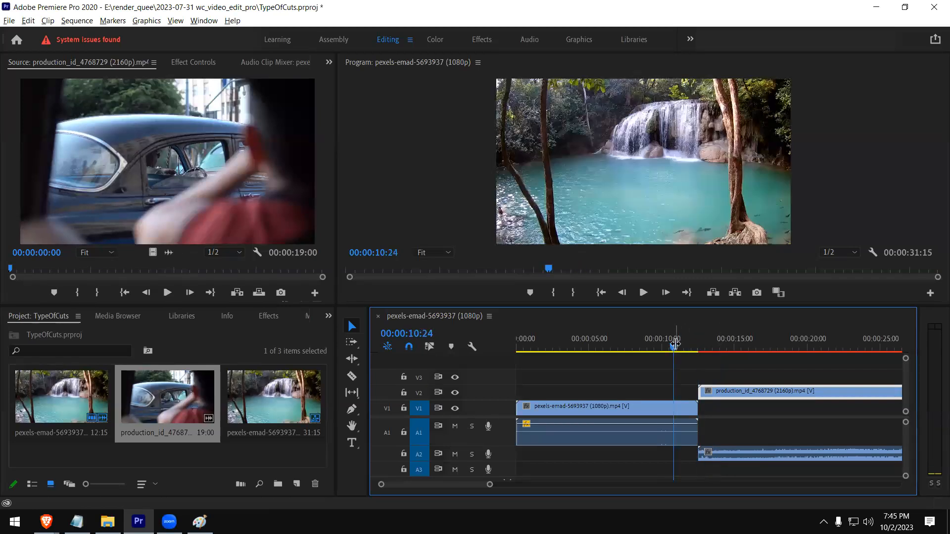
click(646, 344)
key(space)
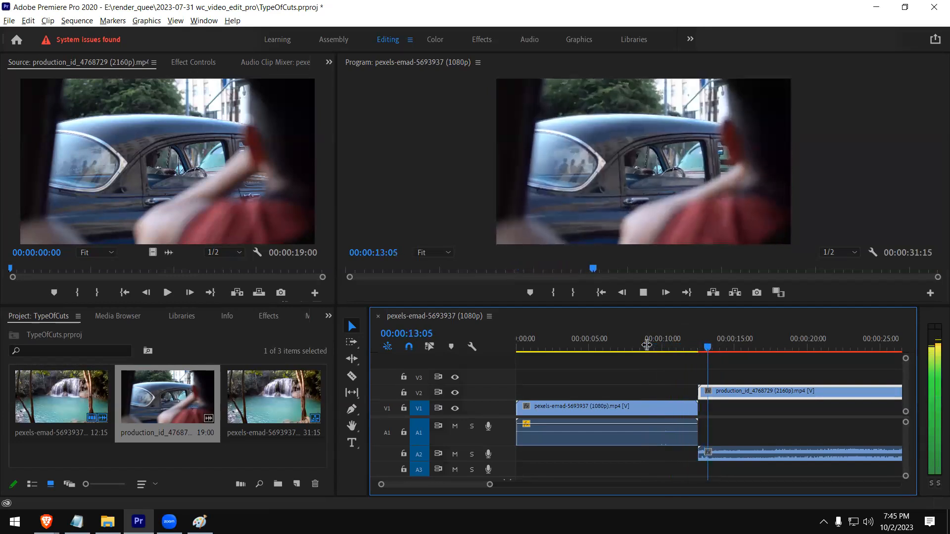
key(space)
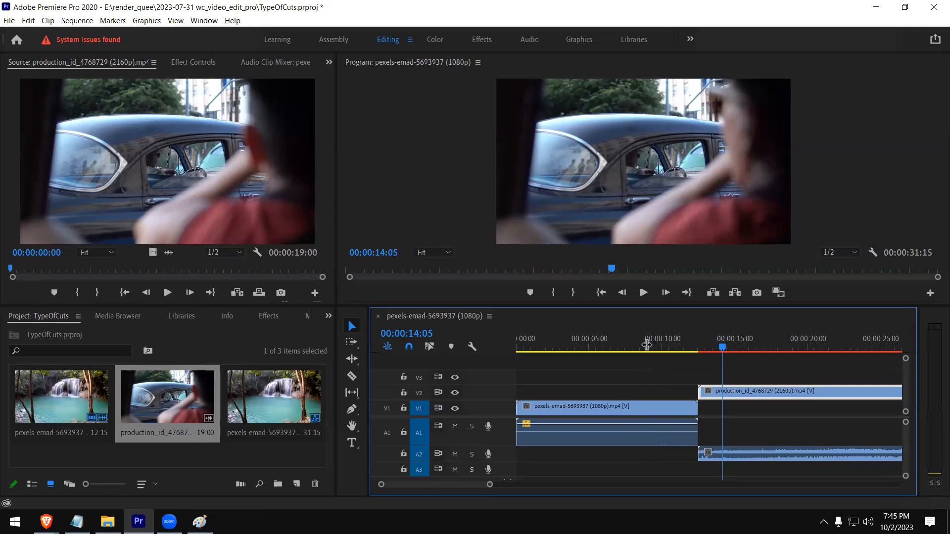
View frames on both sides of the cut, leave the playhead at 00:00:13:02, and select the car clip's audio on A2.
click(660, 342)
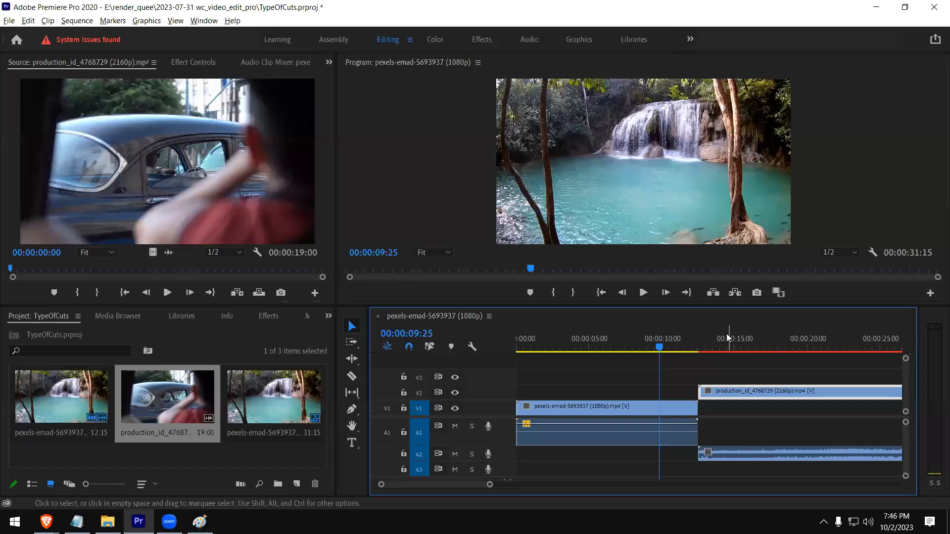
click(728, 349)
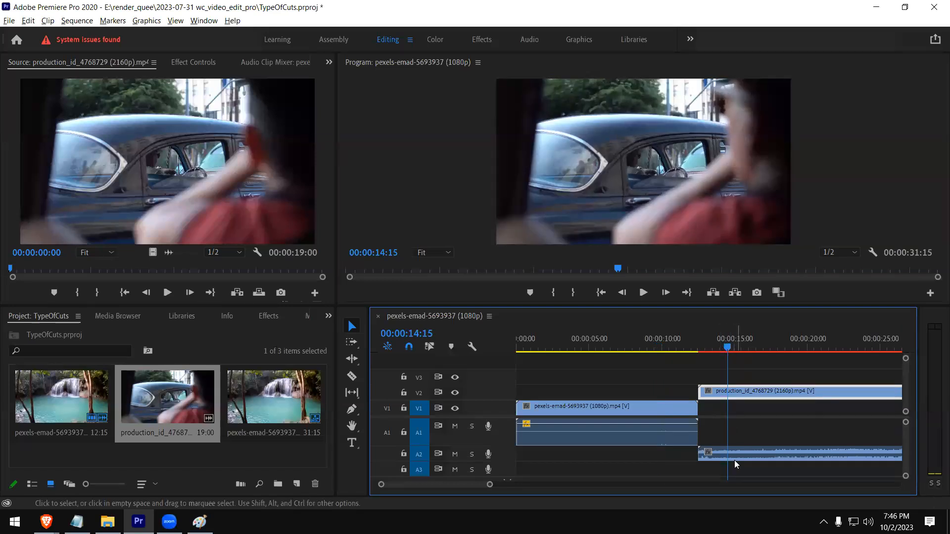
click(707, 351)
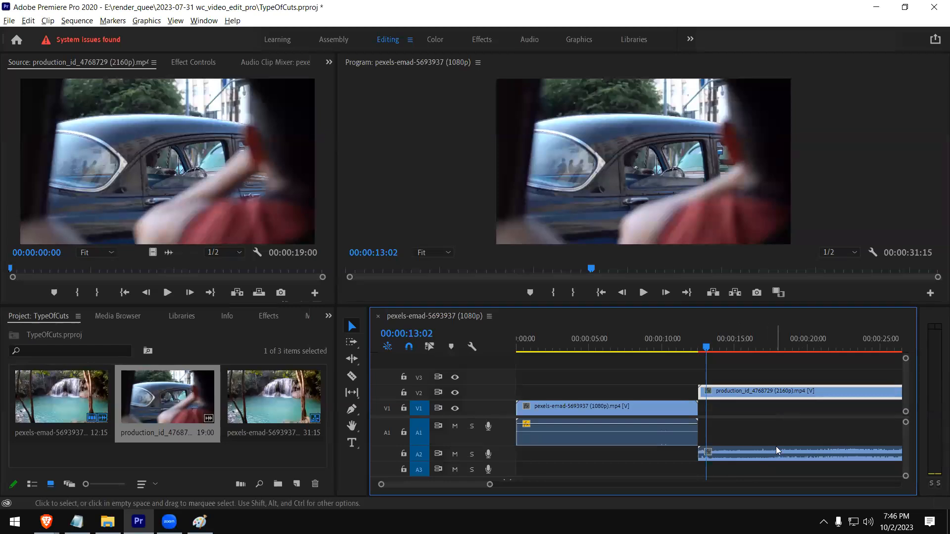
click(740, 456)
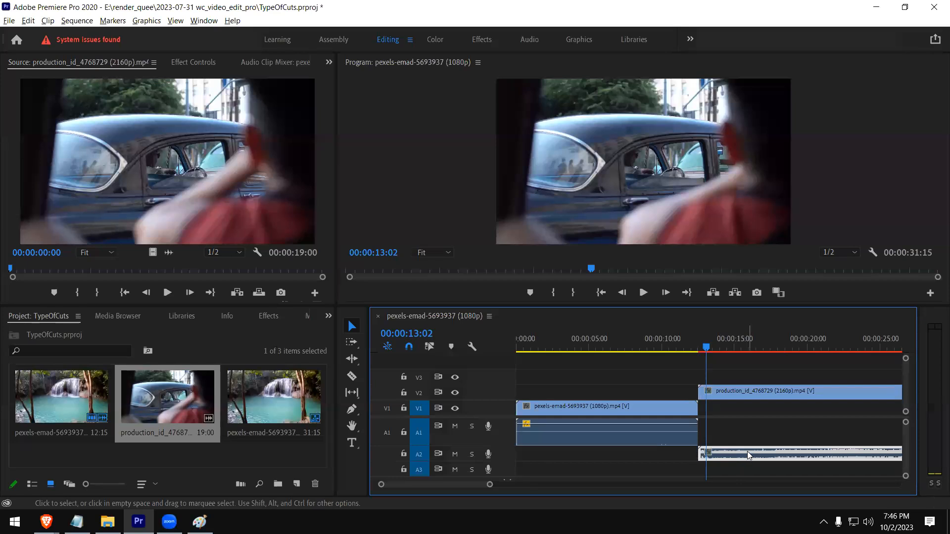
Shift the car clip's audio on A2 2:04 earlier than its video, and play the resulting J cut from 00:00:07:02.
drag(748, 452, 718, 446)
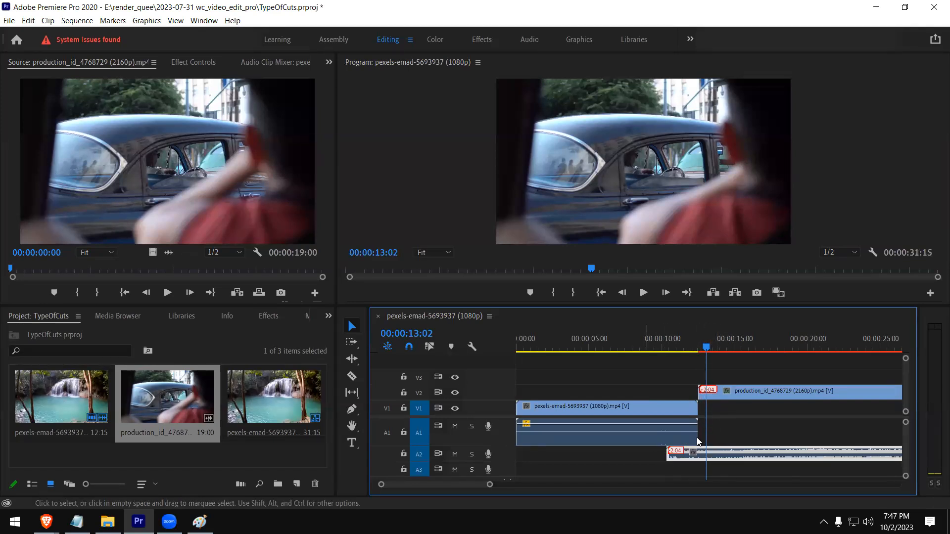
click(651, 348)
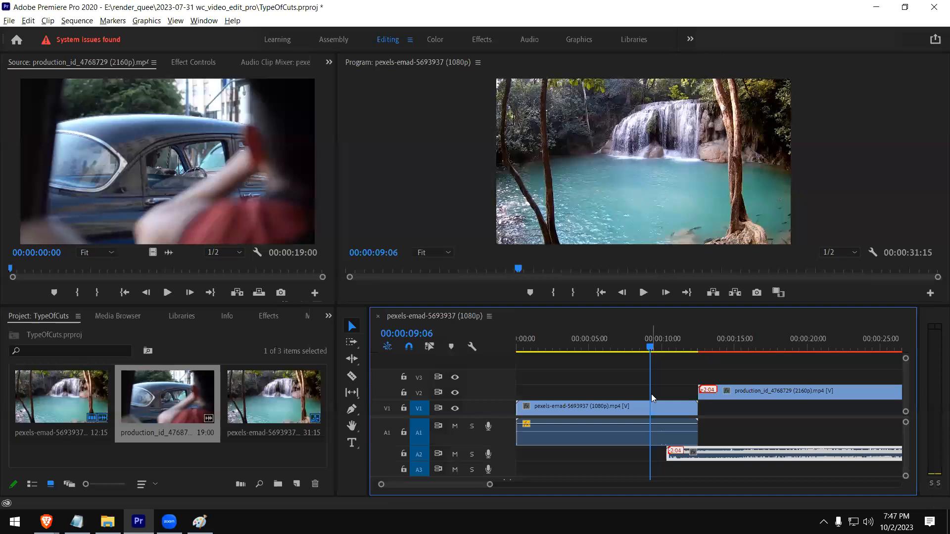
click(619, 348)
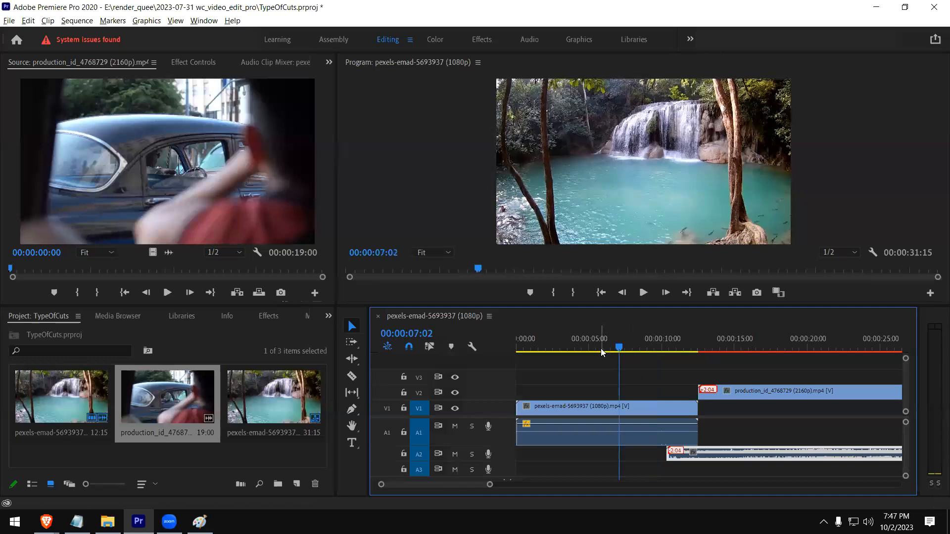
key(space)
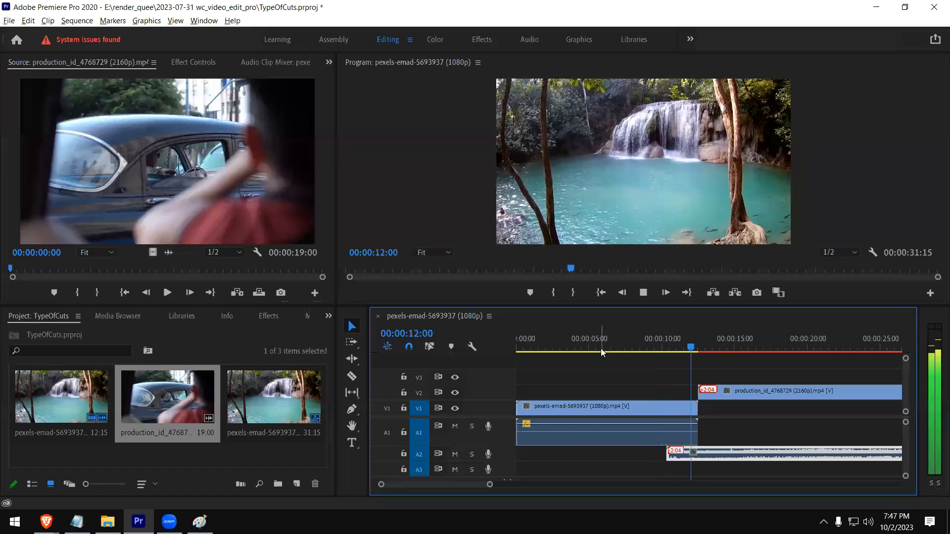
key(space)
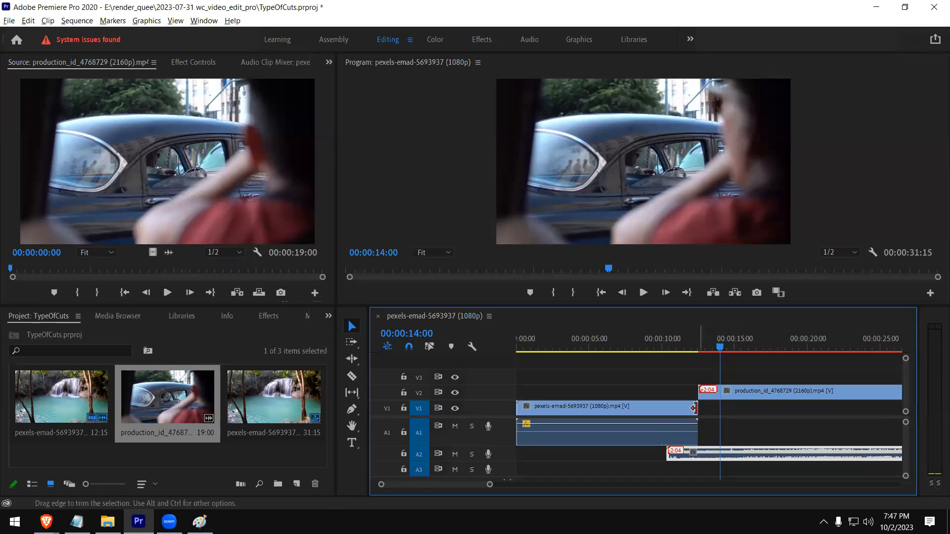
Replay the J cut from 00:00:09:25 and again from 00:00:05:07, stopping each time inside the car clip.
click(719, 345)
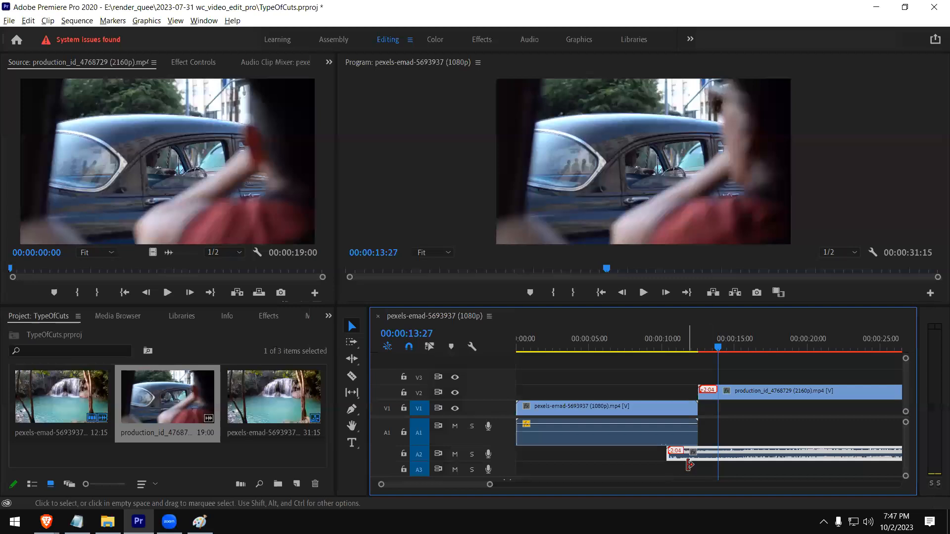
click(662, 343)
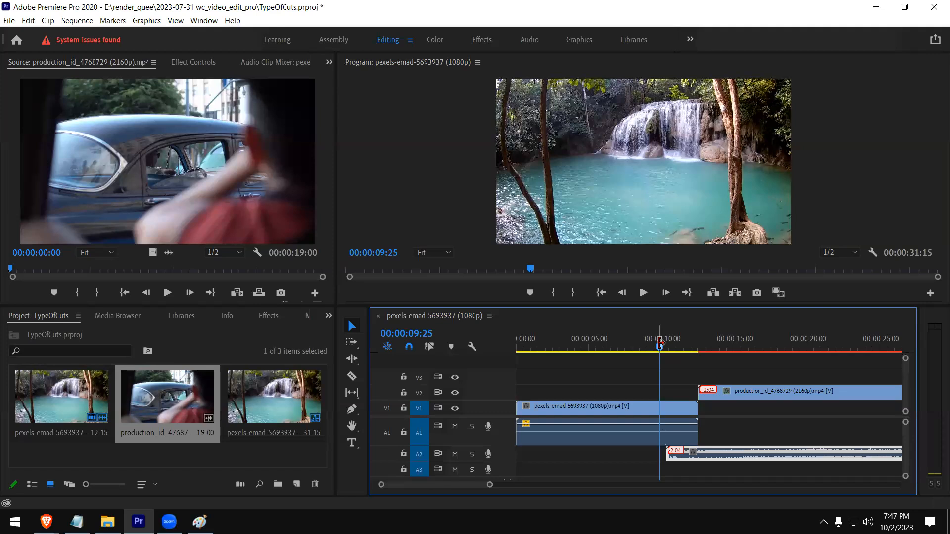
key(space)
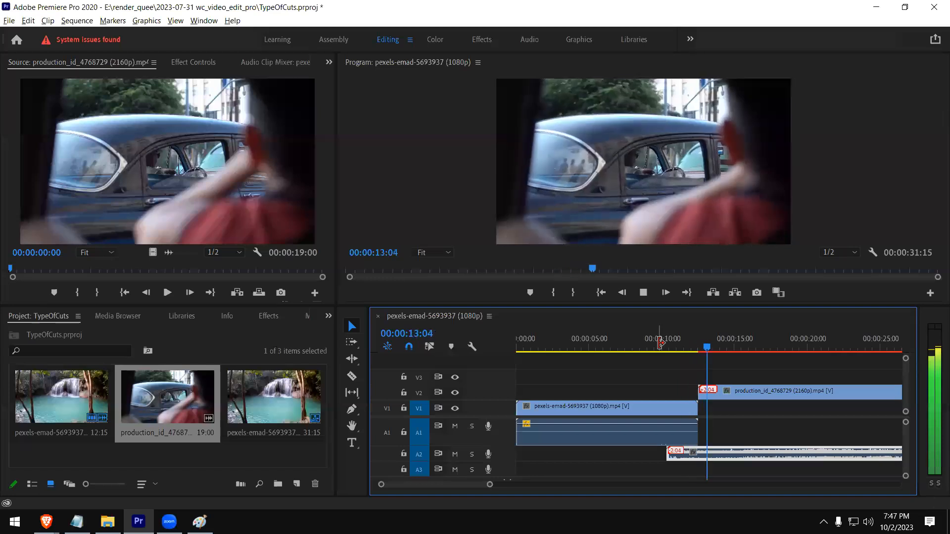
key(space)
click(541, 341)
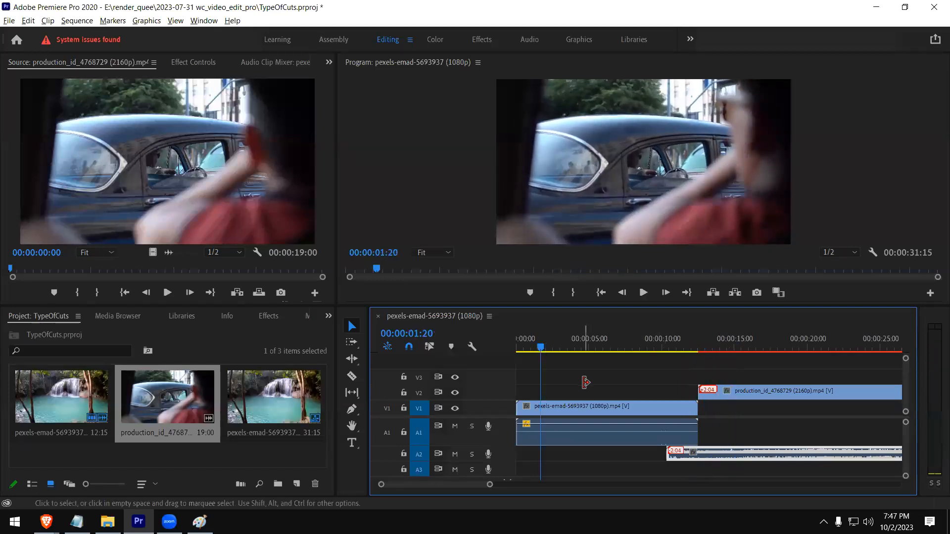
click(594, 353)
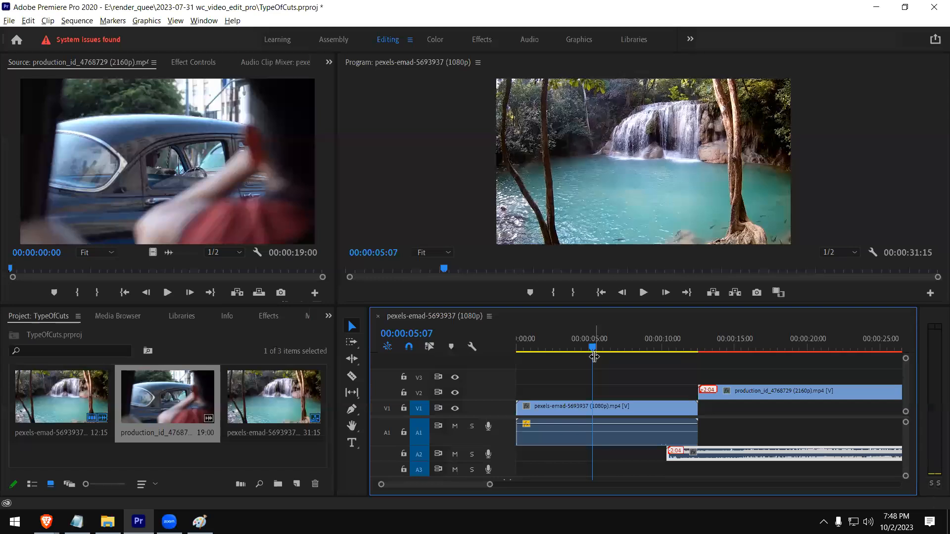
key(space)
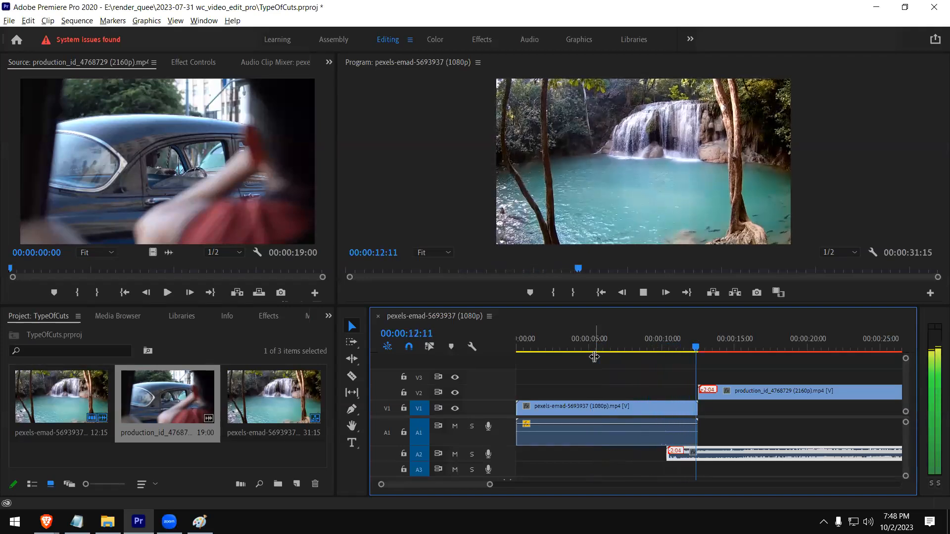
key(space)
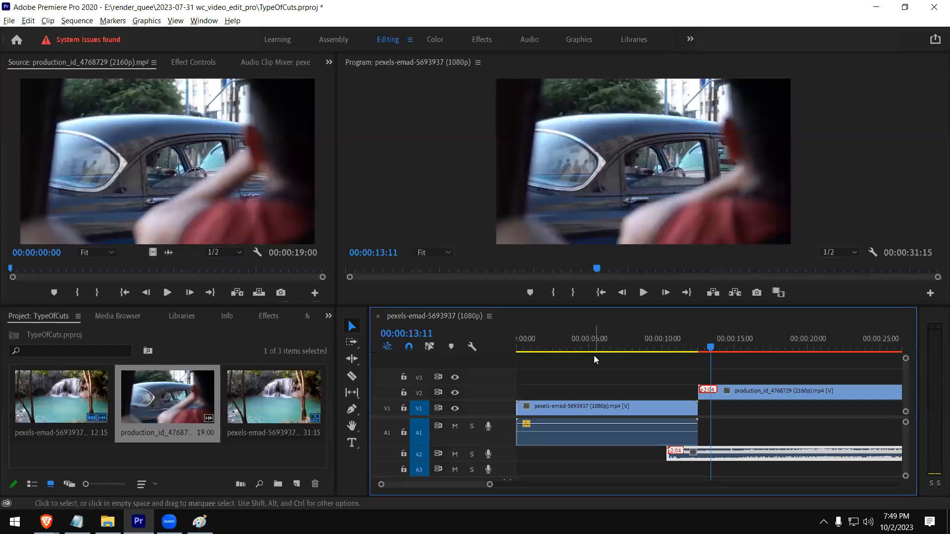
View the frames at 00:00:07:16 and 00:00:11:08, and leave the playhead at 00:00:12:20 just after the cut.
click(627, 343)
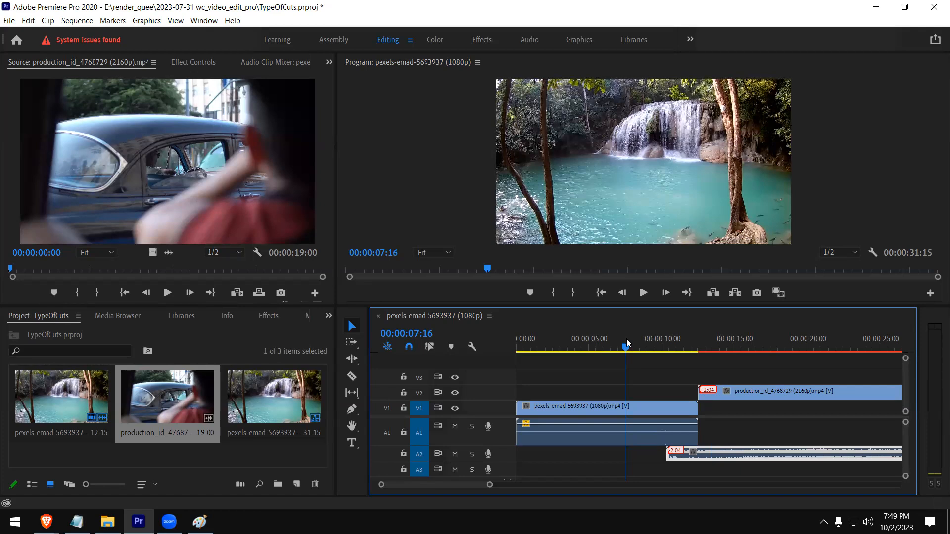
click(681, 344)
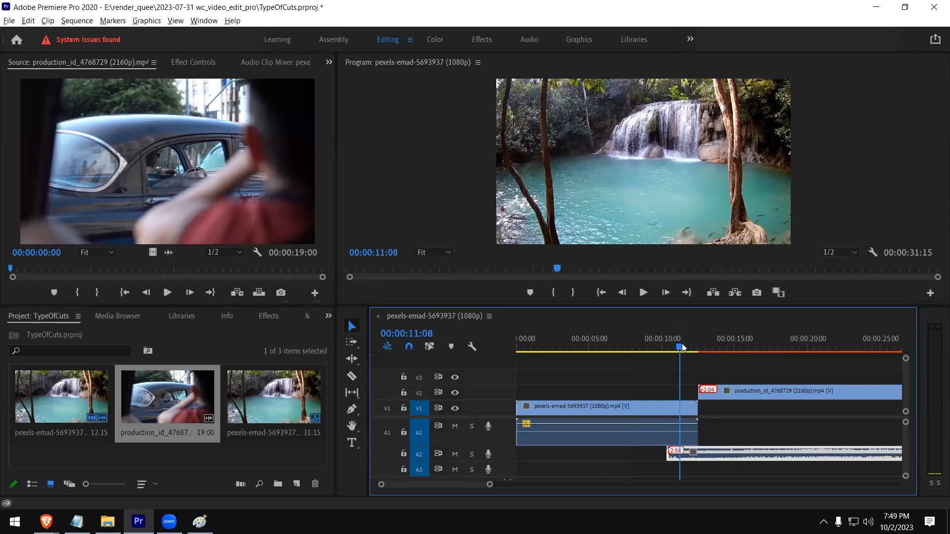
click(699, 347)
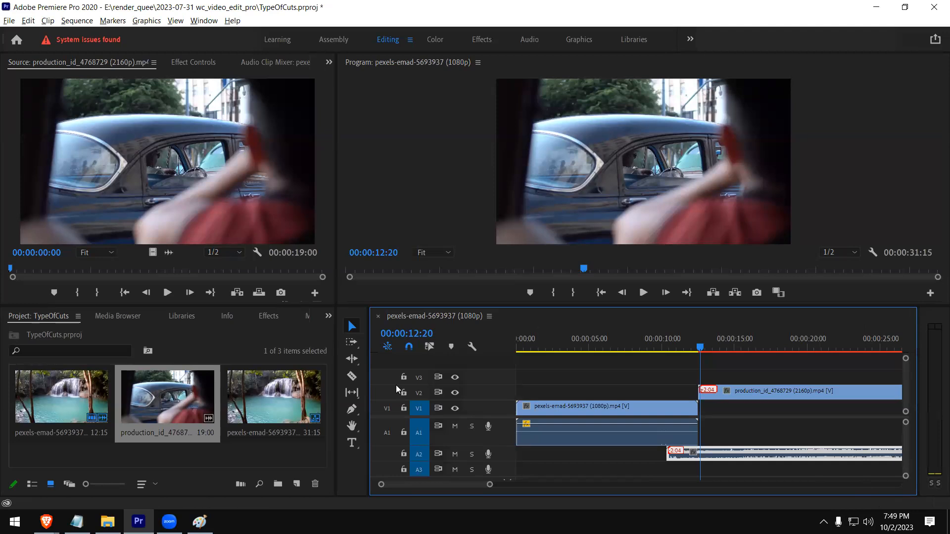
Switch to the Adobe article on J cuts and L cuts in Brave and read through to its how-to section.
mouse_move(46, 522)
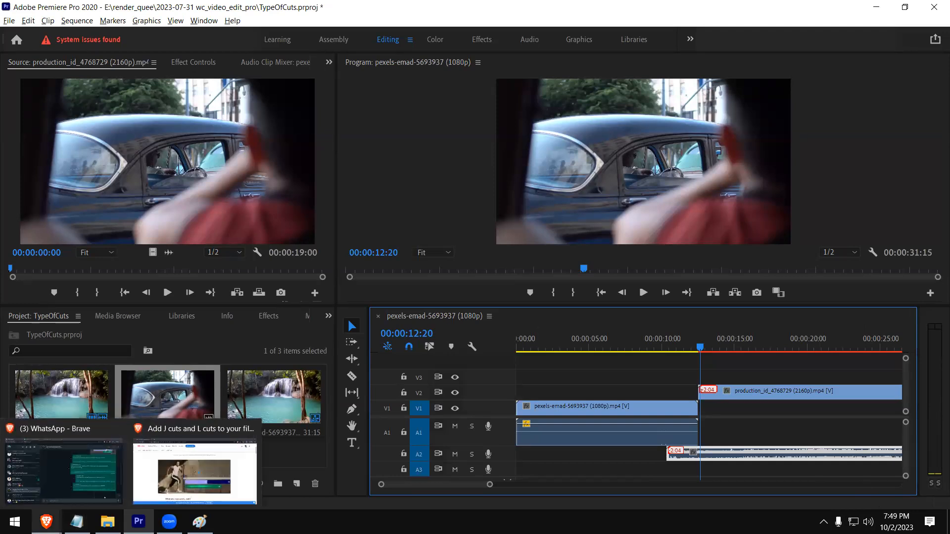
click(200, 486)
scroll(722, 263, down, 6)
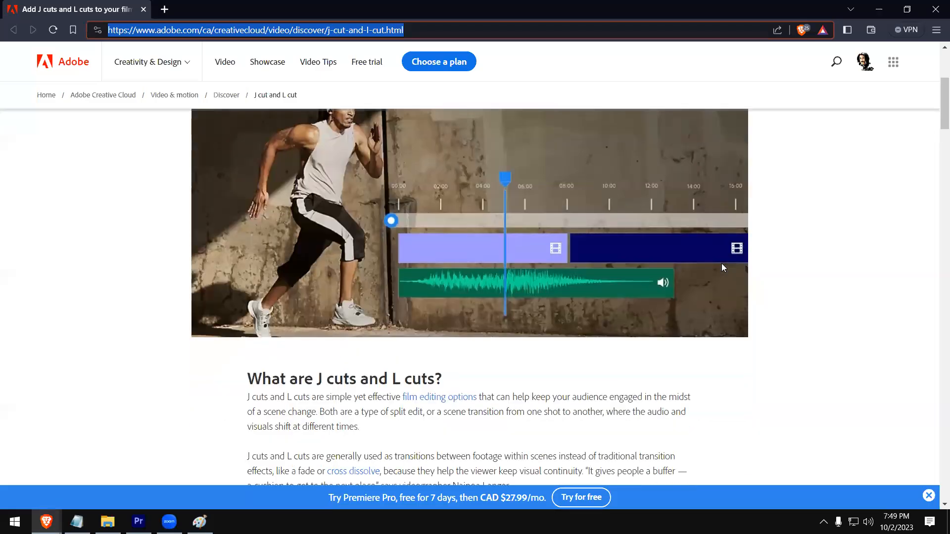
scroll(316, 367, down, 3)
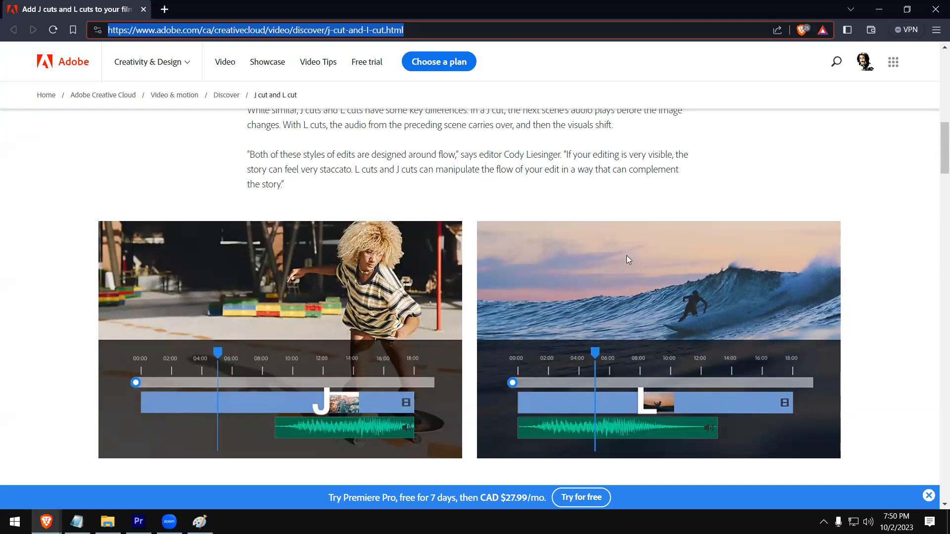
scroll(794, 231, down, 5)
scroll(791, 238, down, 15)
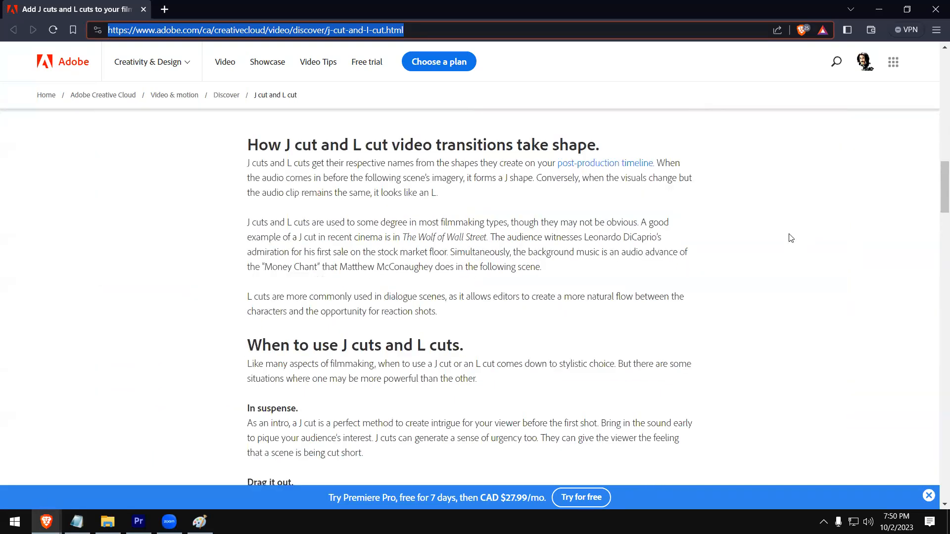
scroll(259, 406, down, 3)
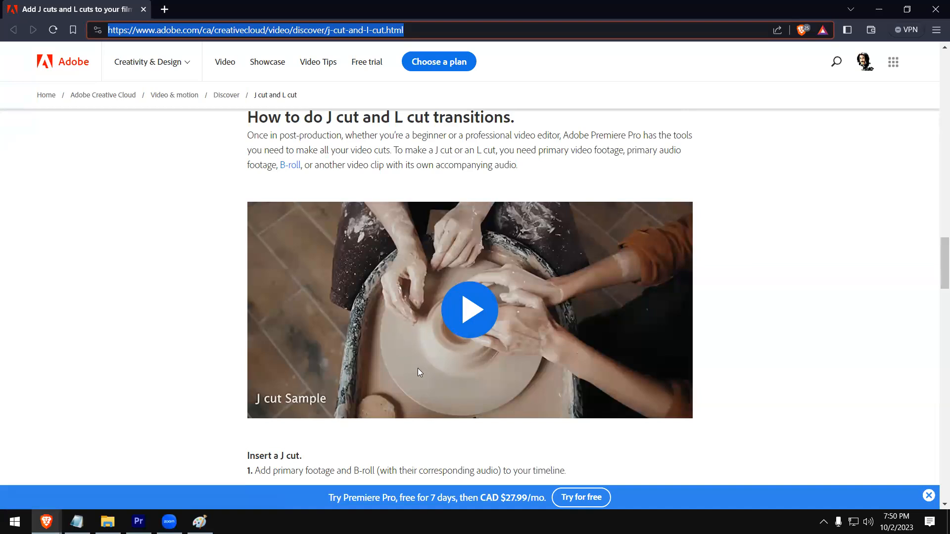
Play the article's J cut sample video, pause it, and go back to 00:08.
click(468, 317)
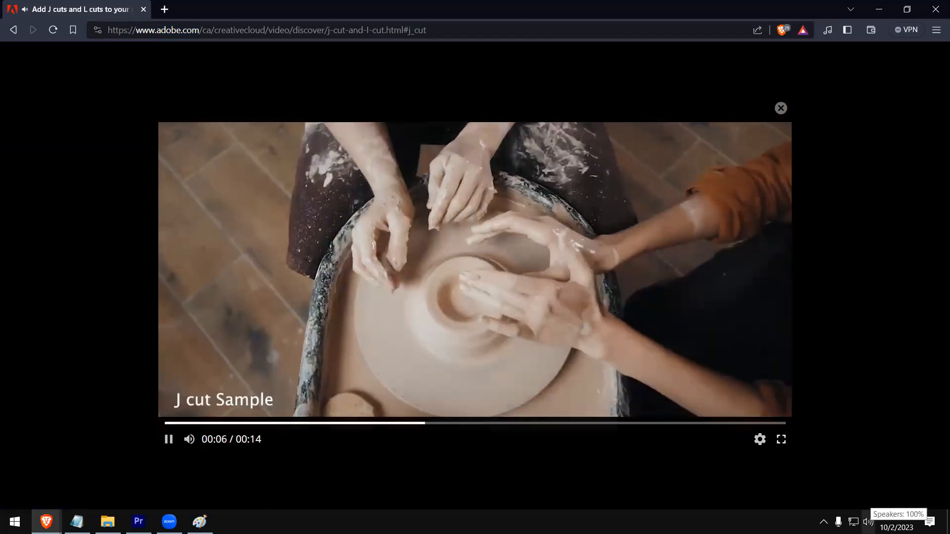
click(169, 442)
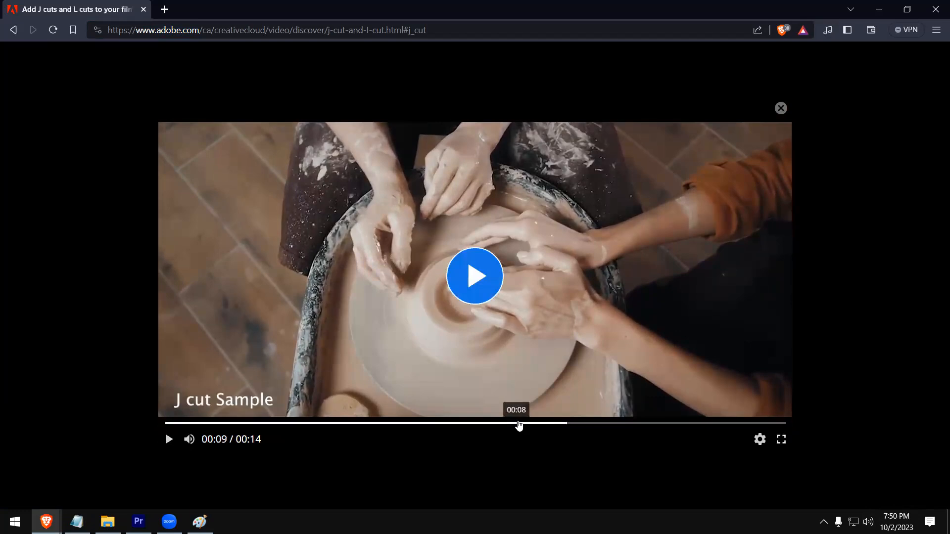
click(508, 424)
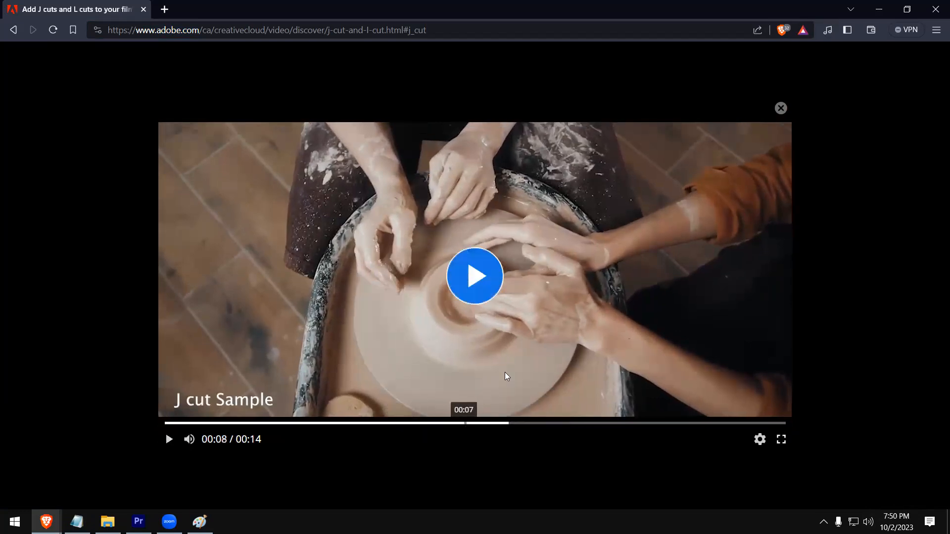
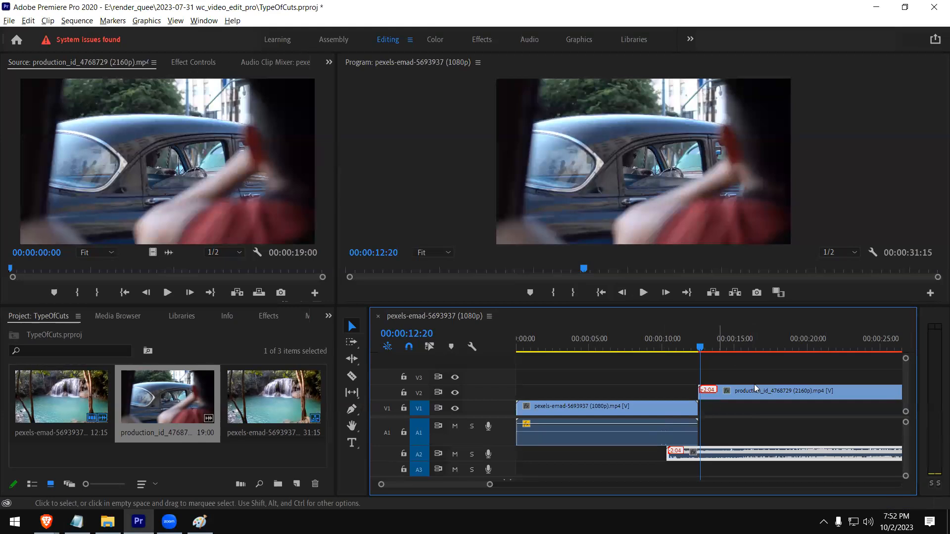
In Premiere Pro, delete the video and audio of both the car clip and the waterfall clip from the timeline.
click(733, 393)
key(Delete)
click(655, 412)
key(Delete)
click(654, 431)
key(Delete)
click(726, 454)
key(Delete)
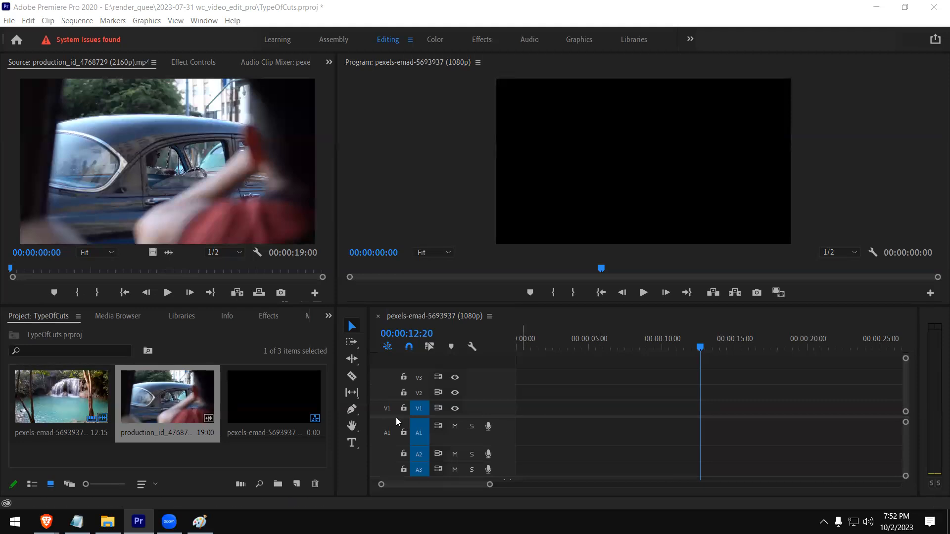
Delete the emptied sequence from the project and create a new sequence from the waterfall clip.
click(258, 402)
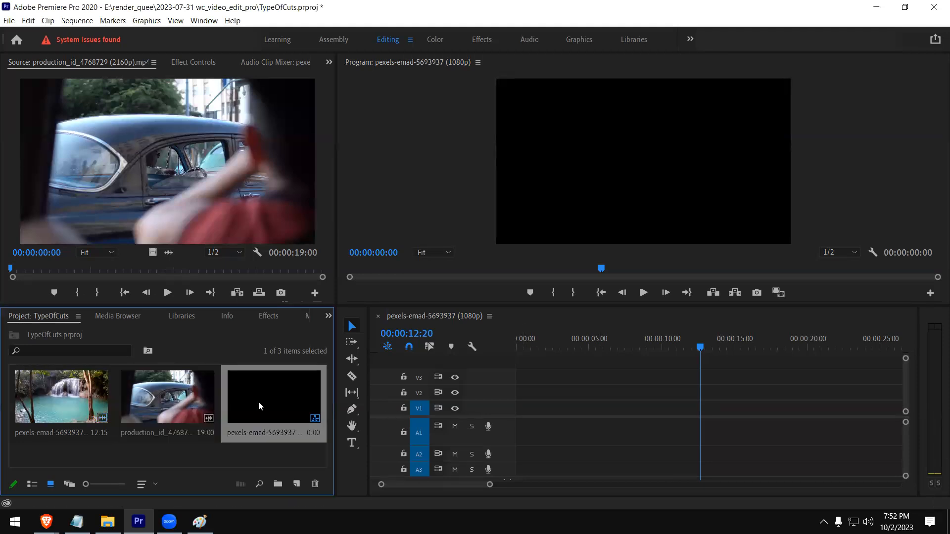
key(Delete)
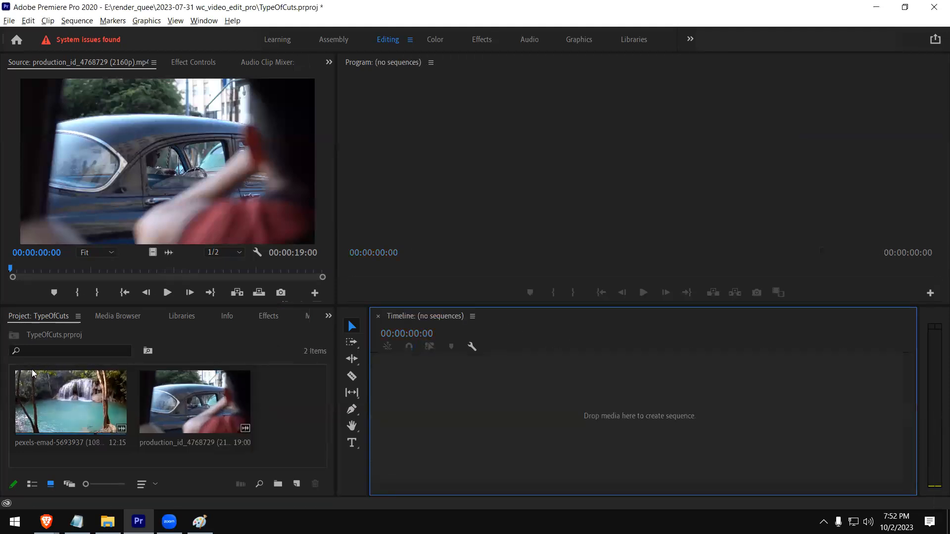
right_click(85, 398)
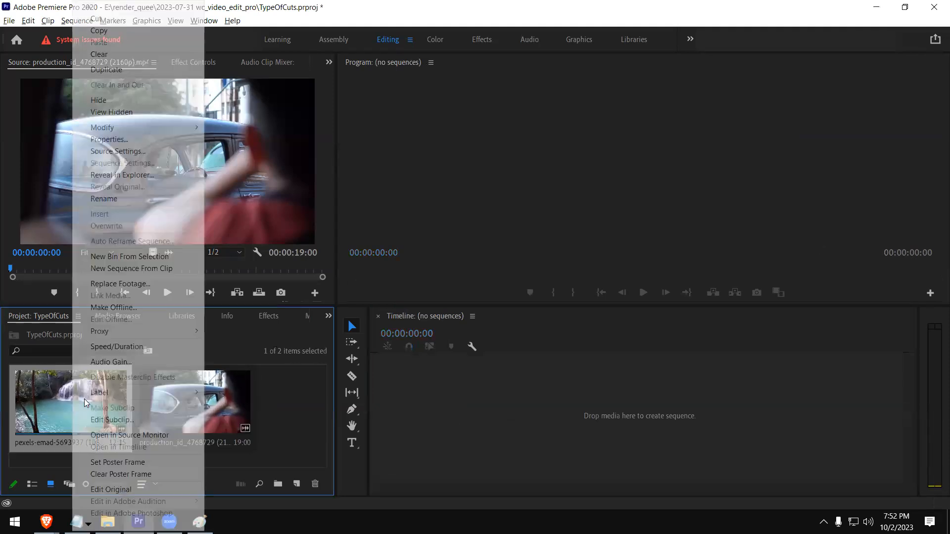
click(154, 268)
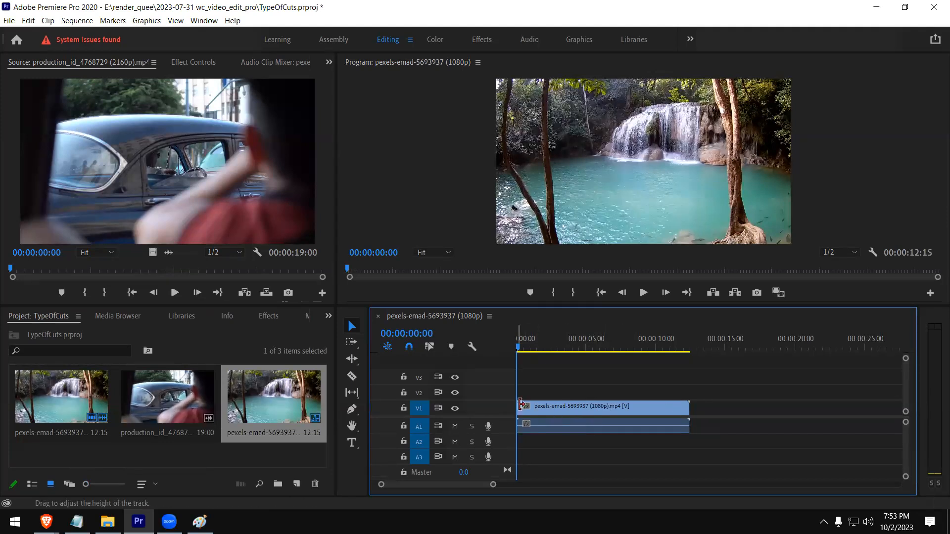
Delete the waterfall clip's video on V1 and its audio on A1 from the new sequence.
click(552, 407)
key(Delete)
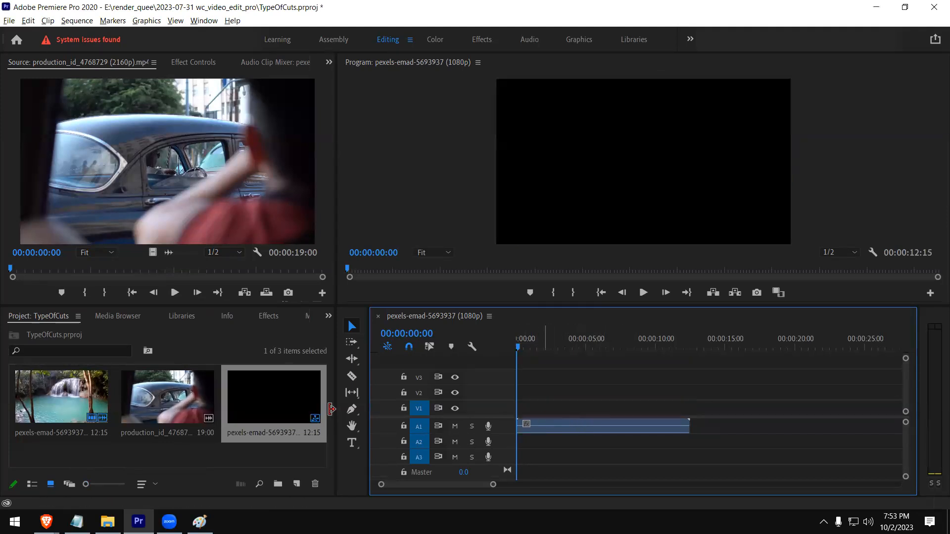
click(164, 390)
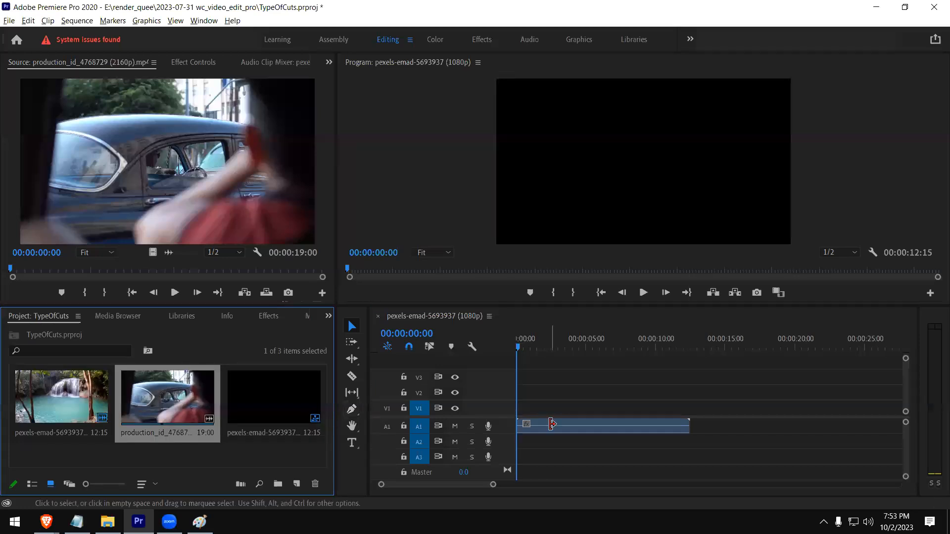
click(552, 424)
key(Delete)
Place the car clip at the start of V1 and A1, keeping the existing sequence settings, and scale it to the frame size.
drag(162, 421, 513, 416)
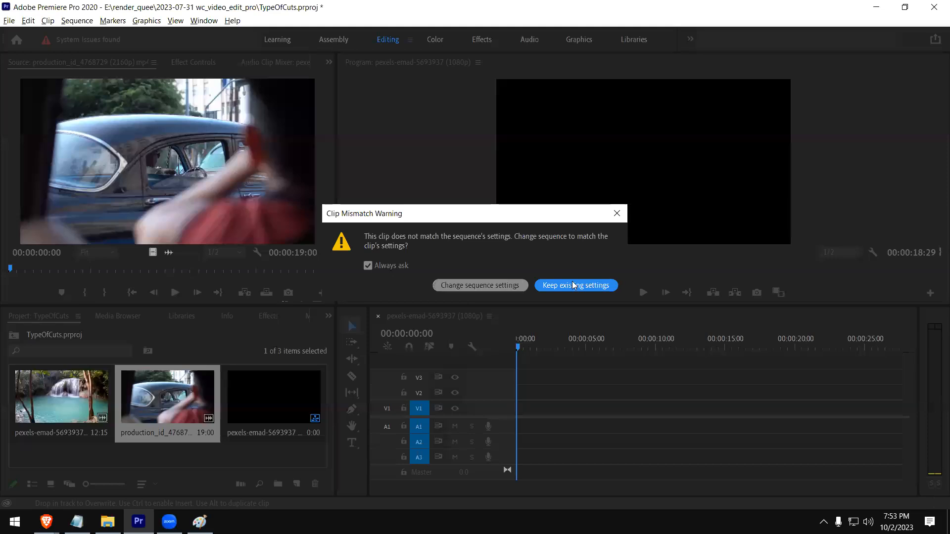
click(573, 284)
click(575, 407)
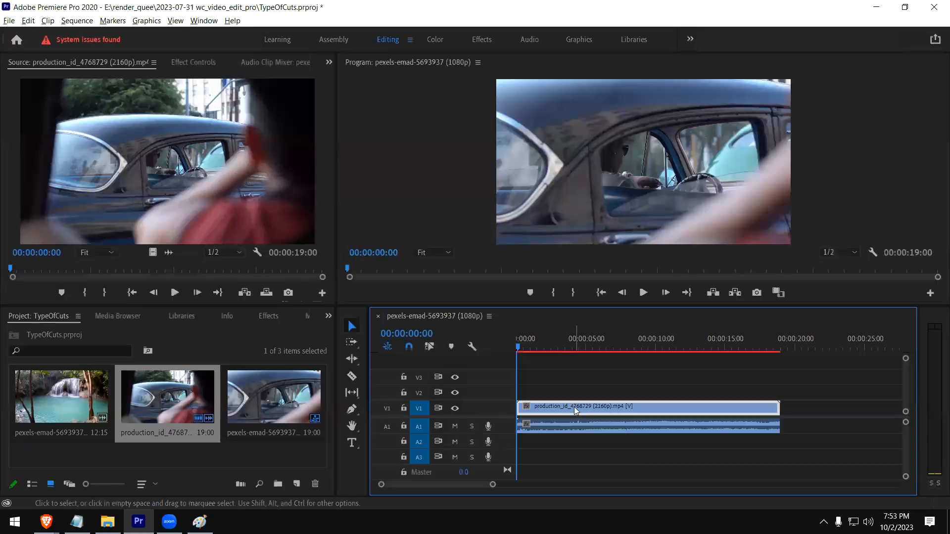
right_click(576, 410)
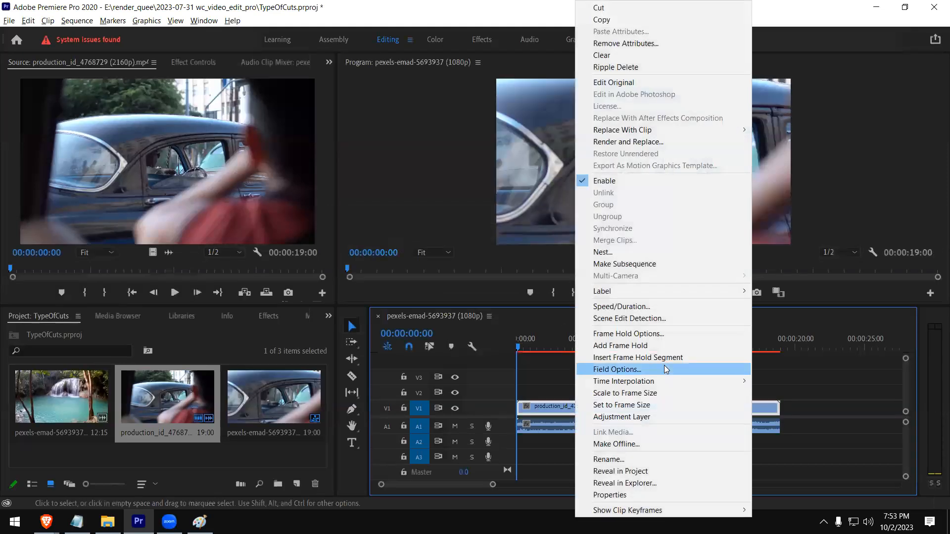
click(671, 395)
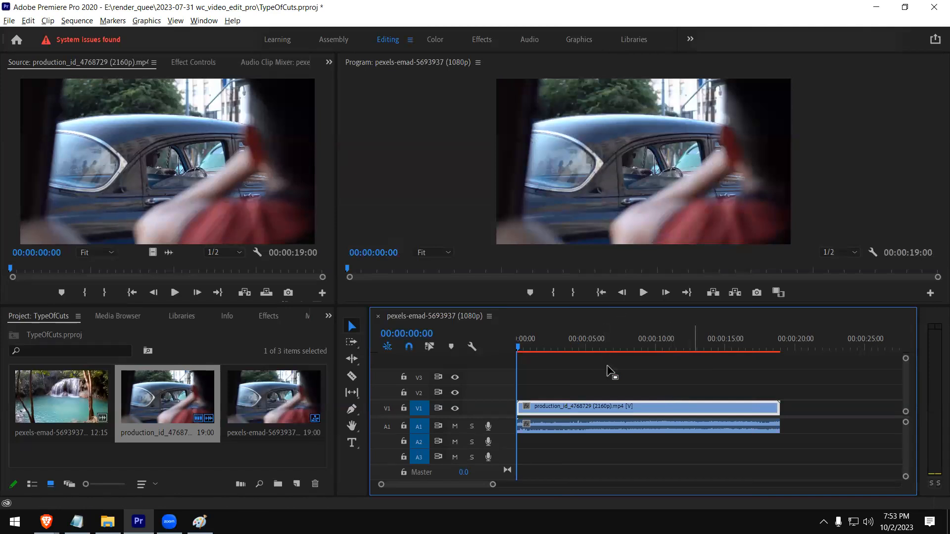
Play the car clip from 00:00:14:21 and park the playhead at 00:00:16:21.
click(721, 342)
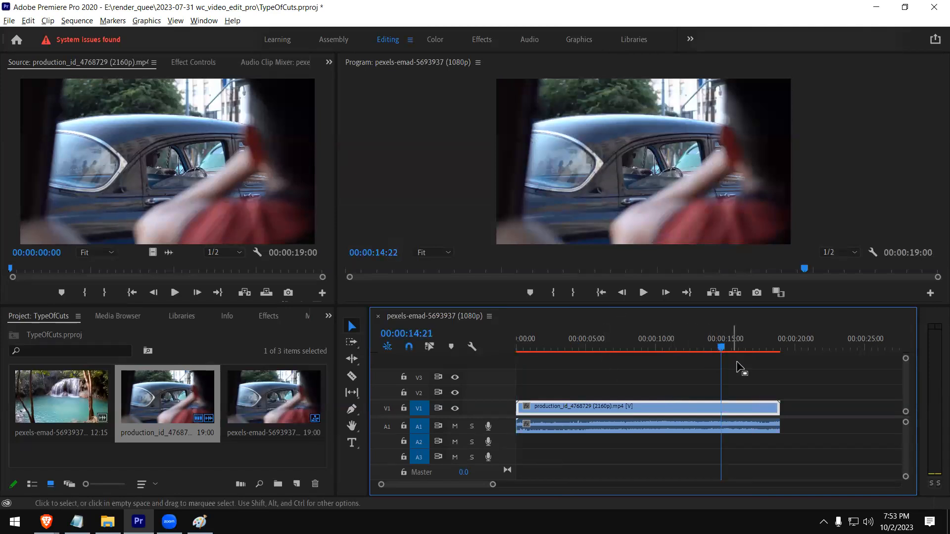
key(space)
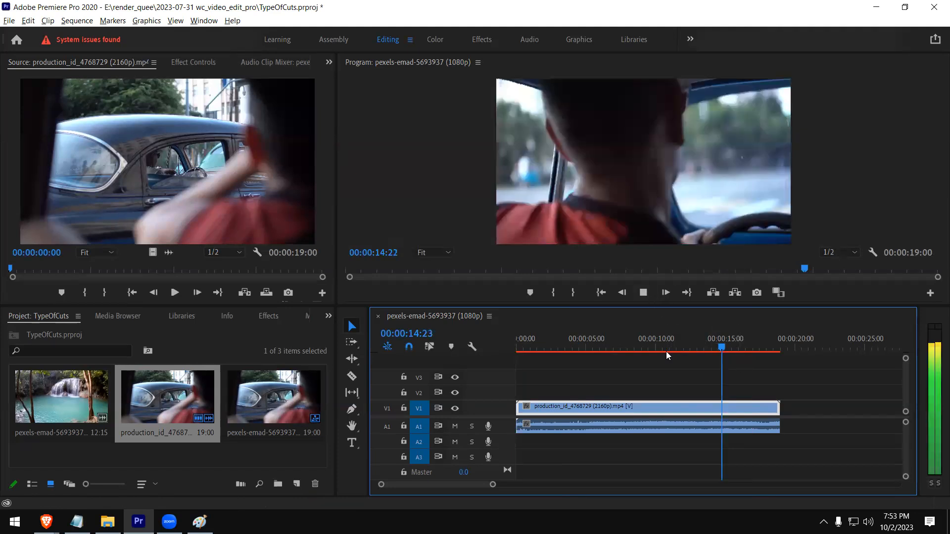
click(642, 296)
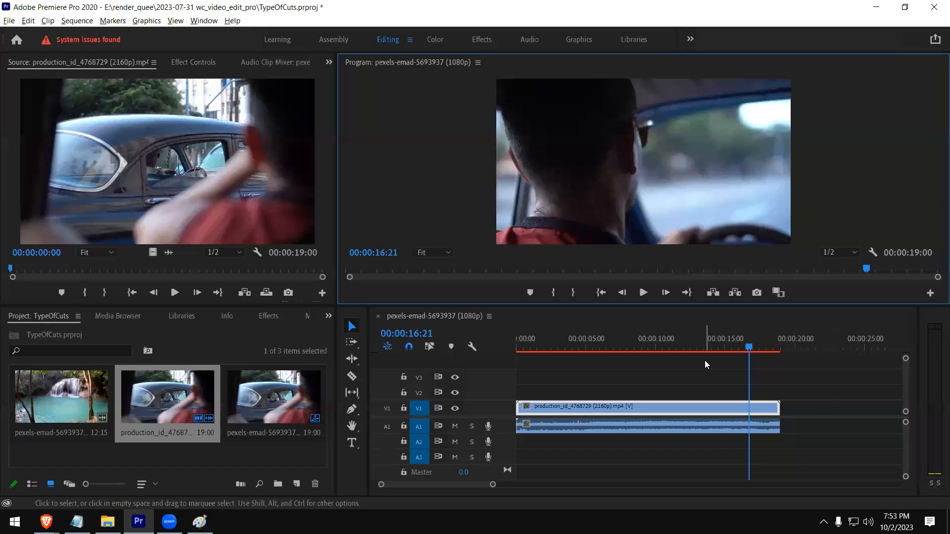
Place the waterfall clip on V2 and A2 right after the car clip, and shift only its video back to the playhead at 00:00:16:21.
double_click(63, 407)
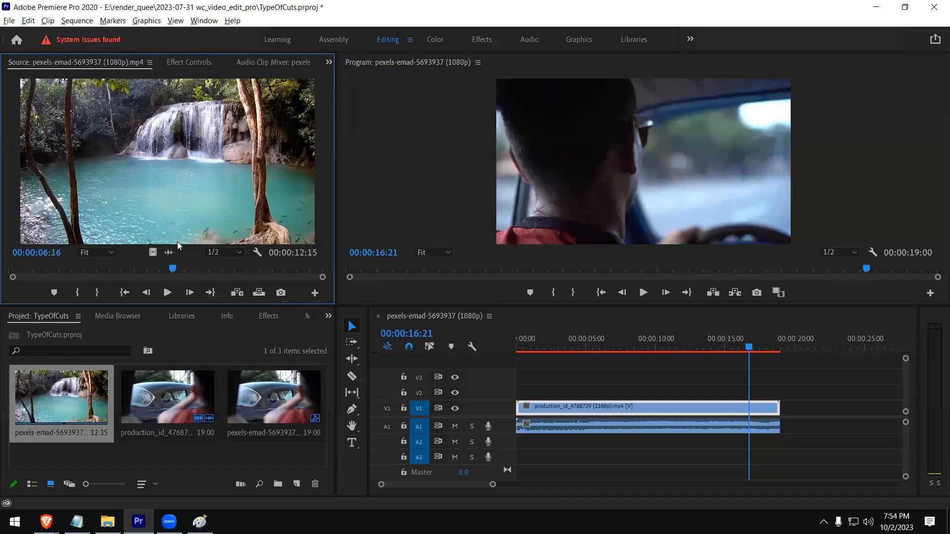
drag(772, 339, 784, 395)
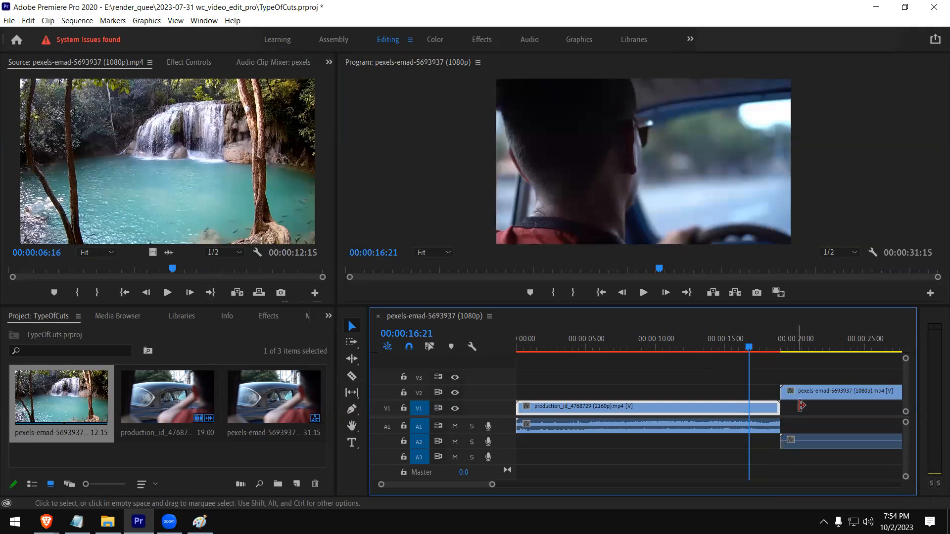
click(806, 389)
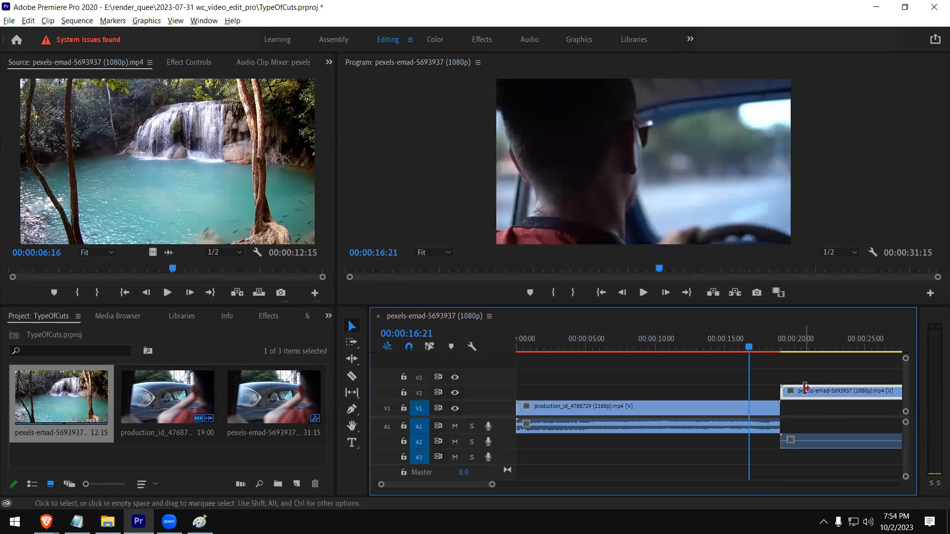
drag(805, 390, 759, 443)
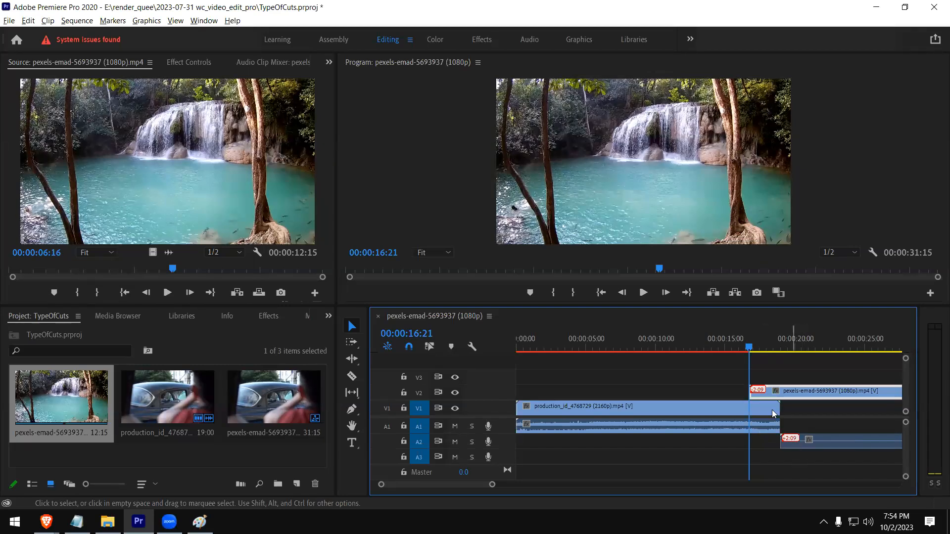
Play the waterfall section of the sequence from 00:00:19:23 to check its picture and sound.
click(740, 348)
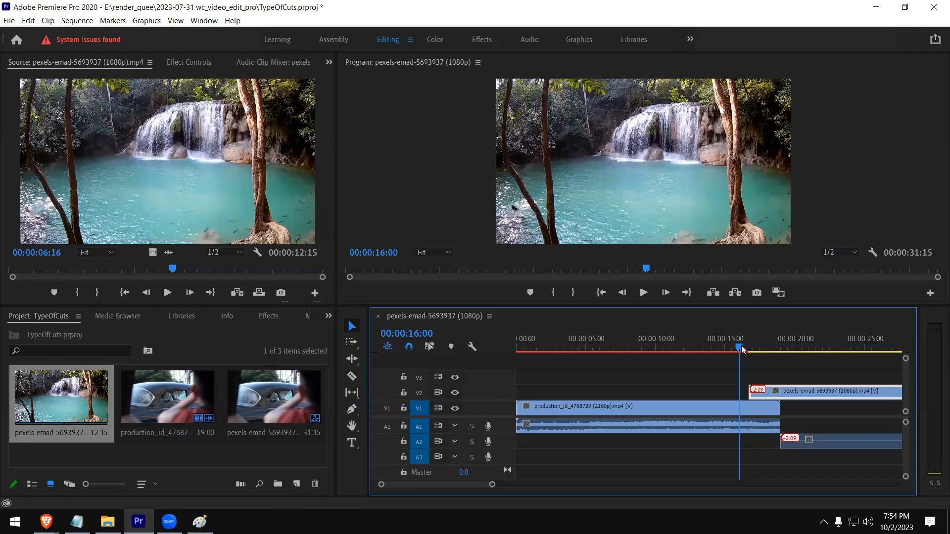
click(793, 347)
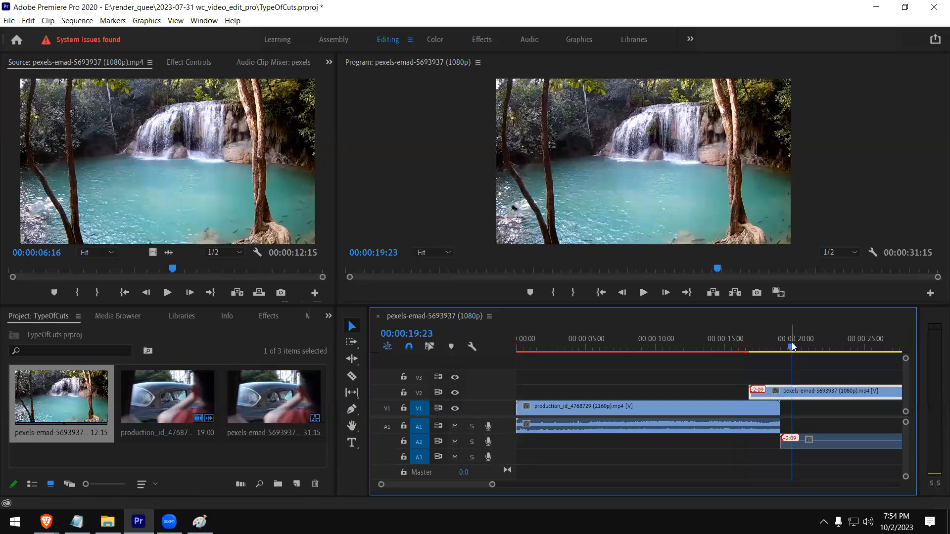
click(644, 293)
key(space)
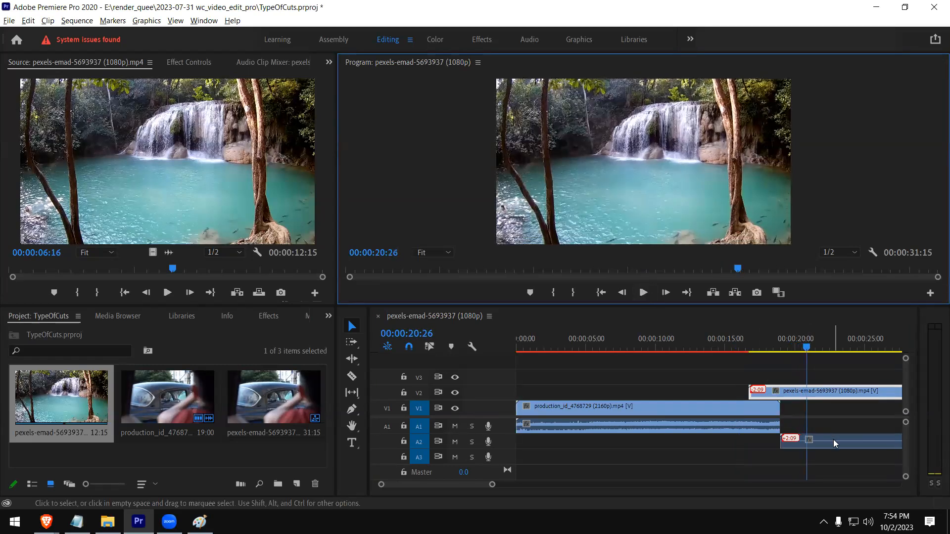
Enlarge track A2, raise the waterfall audio's volume level slightly, and play back the result.
double_click(500, 442)
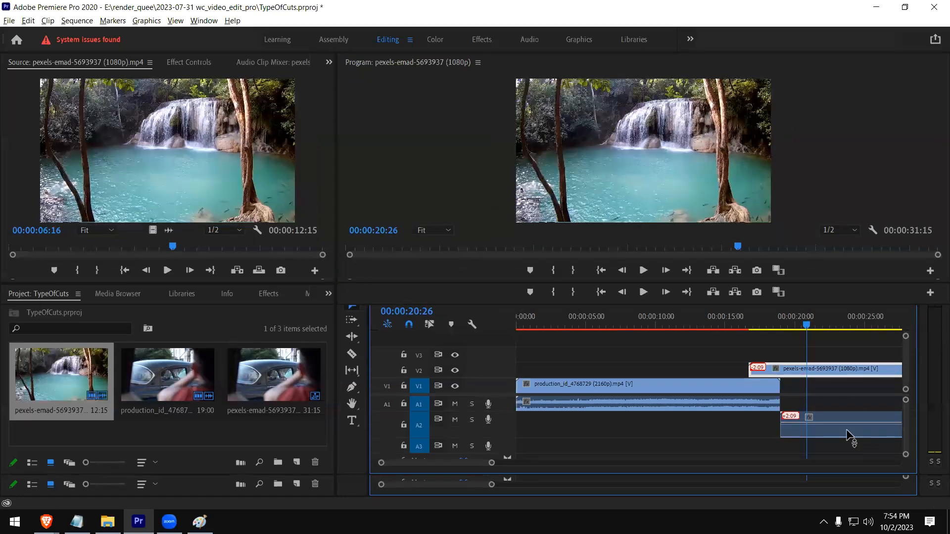
click(839, 429)
drag(838, 430, 838, 426)
click(795, 323)
click(644, 264)
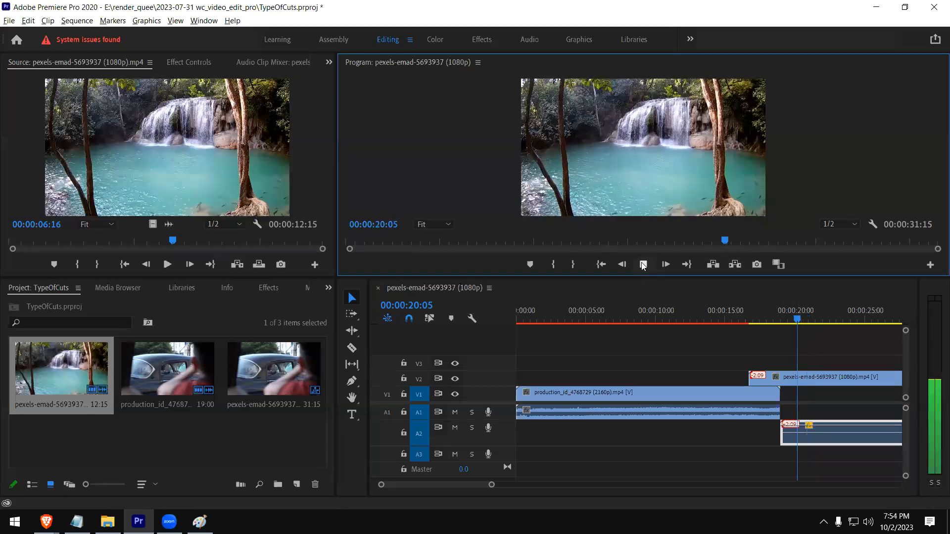
click(643, 265)
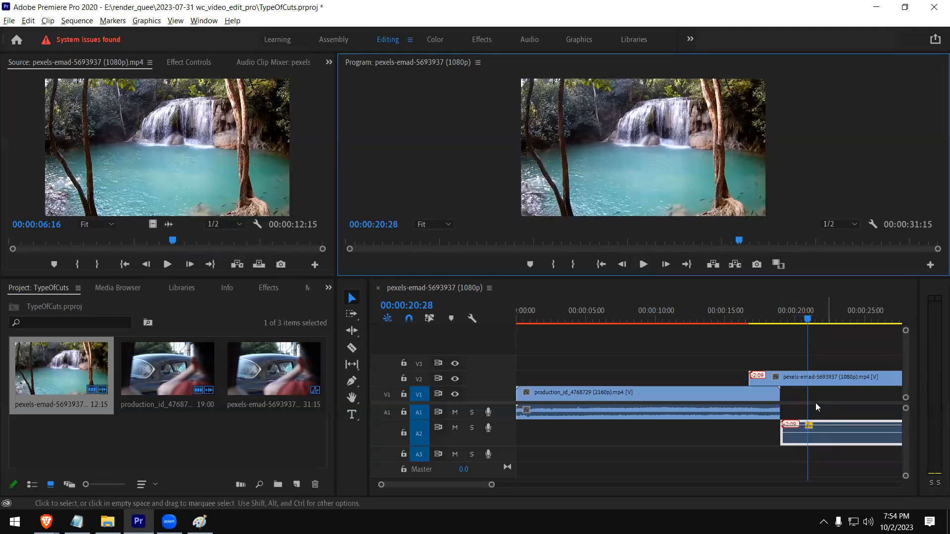
Enlarge track A1, lower the car audio's volume to about -15.21 dB, and check it by playing from 00:00:14:05.
click(738, 320)
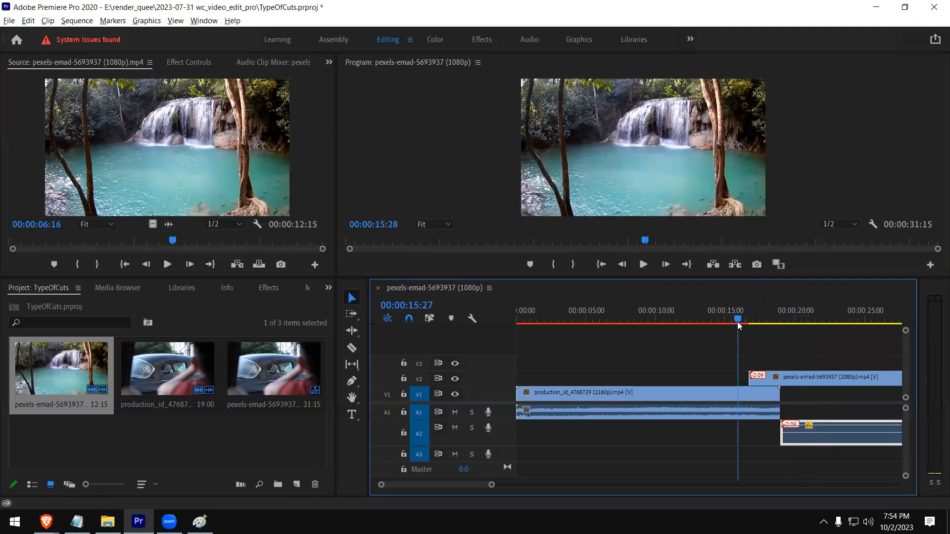
click(688, 420)
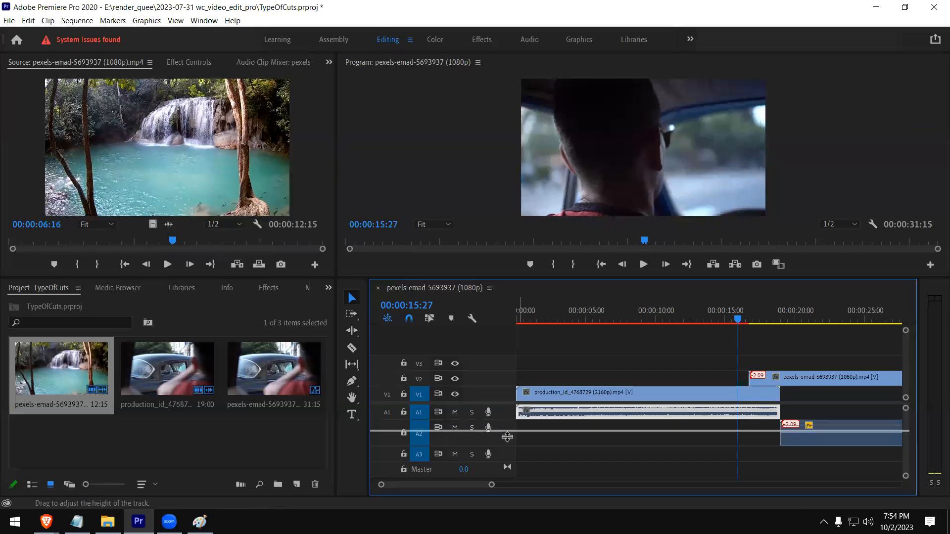
drag(507, 437, 510, 438)
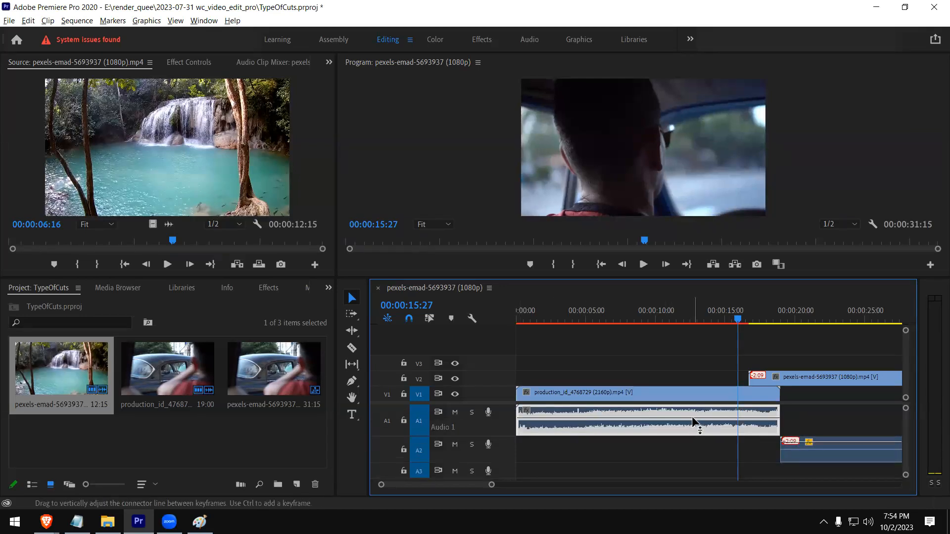
drag(693, 418, 694, 429)
click(714, 321)
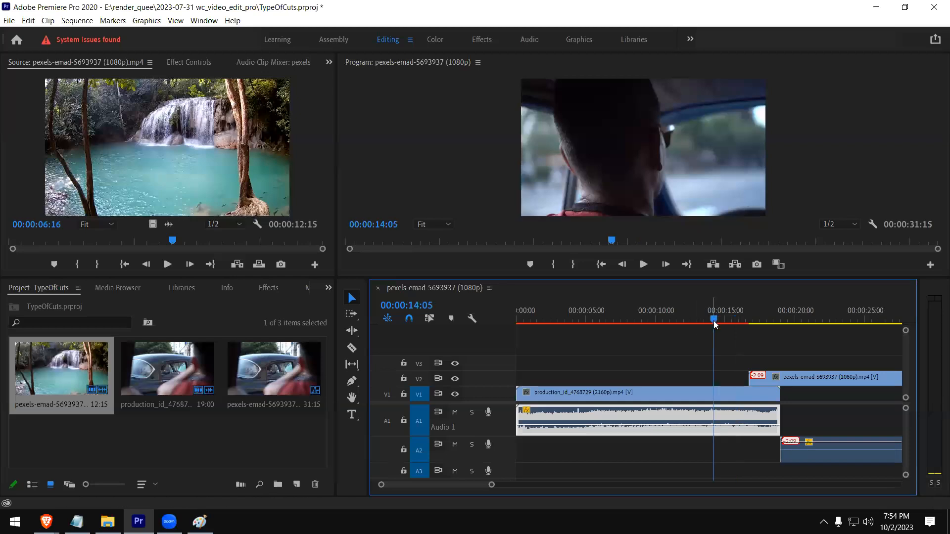
key(space)
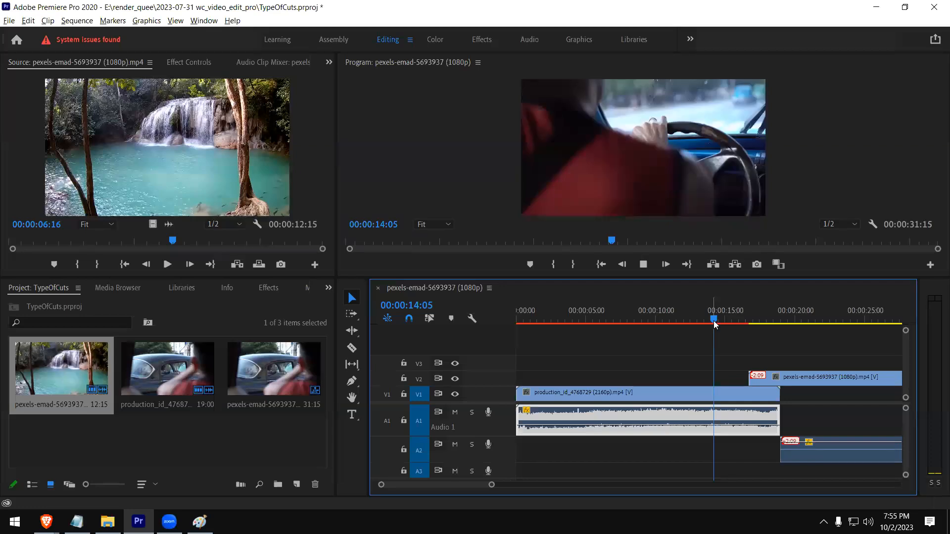
key(space)
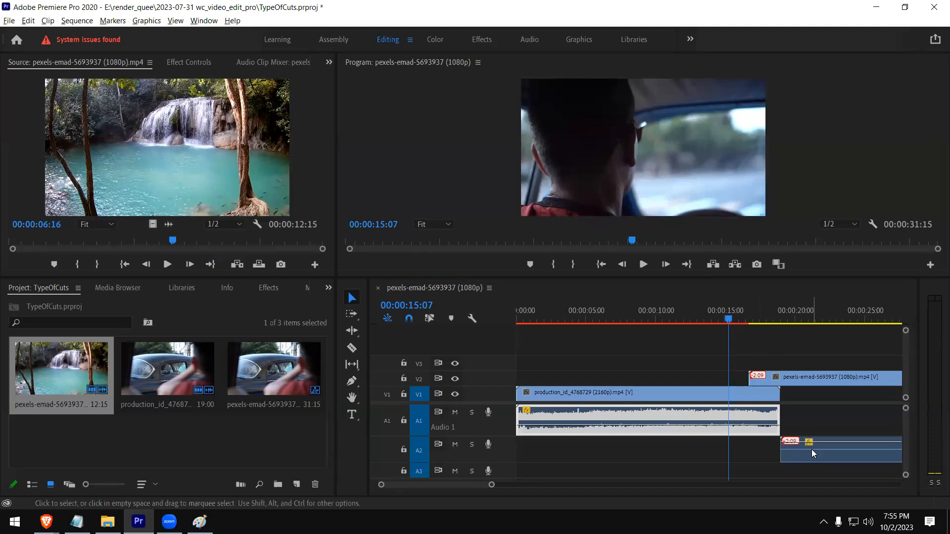
Try the waterfall audio on A1 directly after the car audio, and return it to A2.
drag(802, 451, 801, 418)
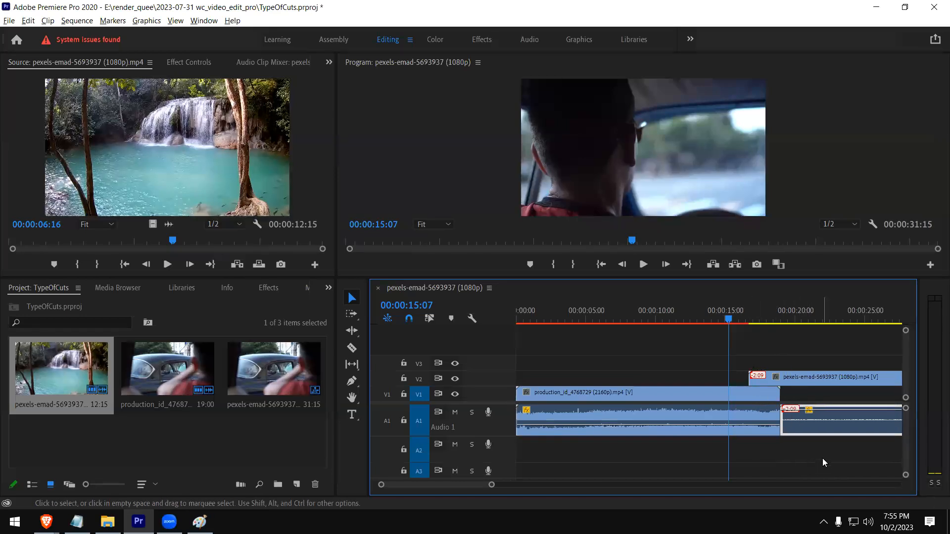
drag(805, 427, 802, 465)
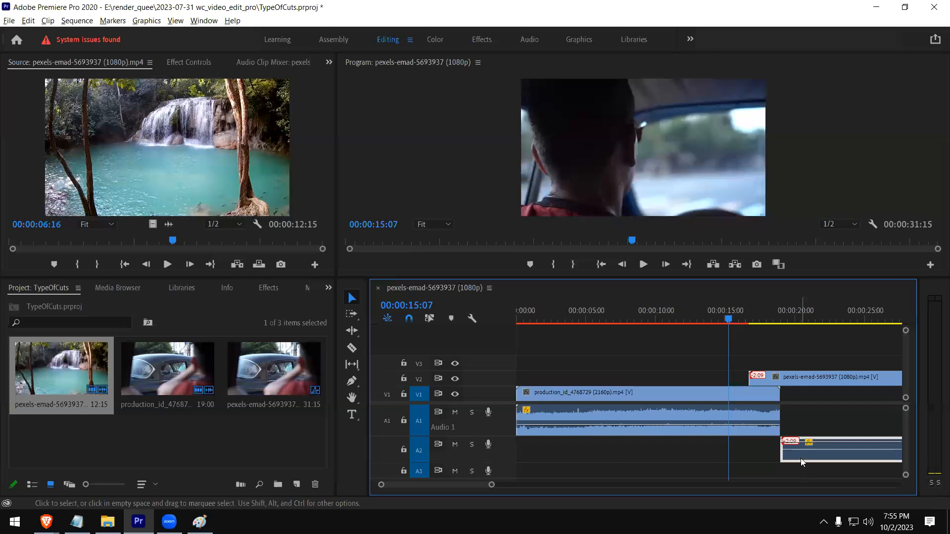
Play the L cut from 00:00:15:07 past the end of the car audio to hear the transition.
click(756, 429)
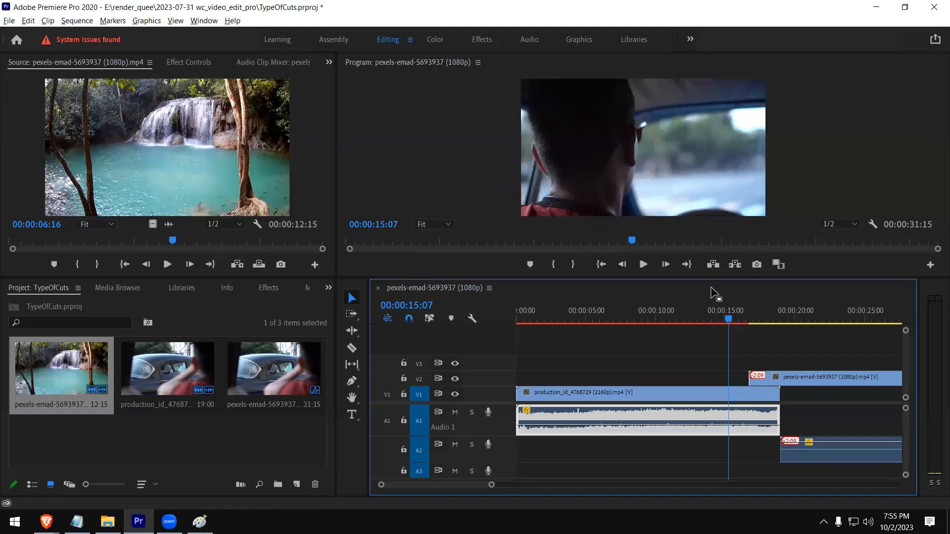
key(space)
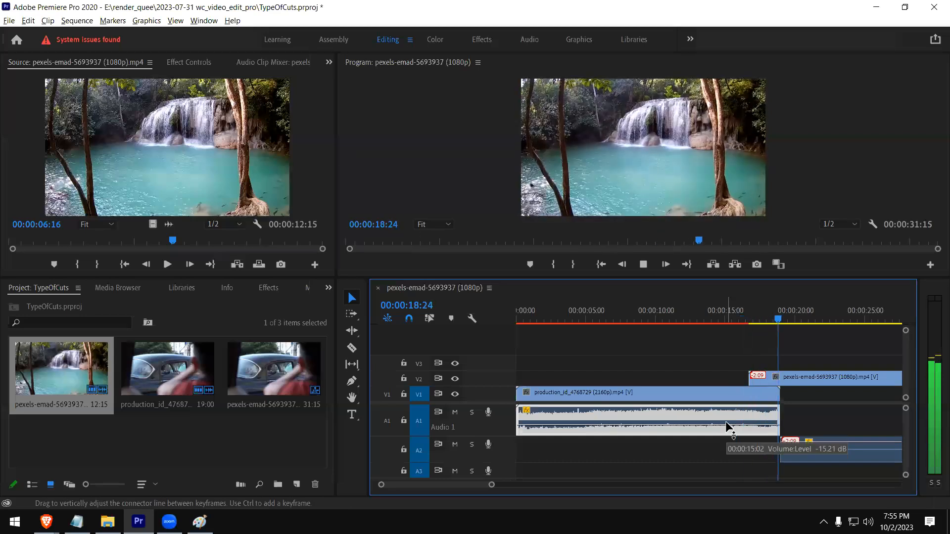
key(space)
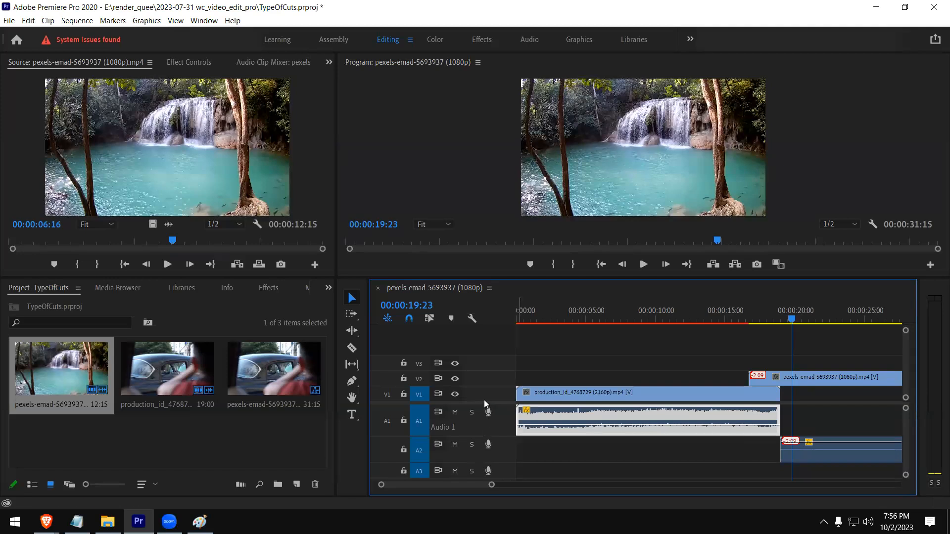
Add volume keyframes to the car audio near 00:00:16:22 and at its end, and lower the end keyframe to fade out the sound.
scroll(495, 411, down, 1)
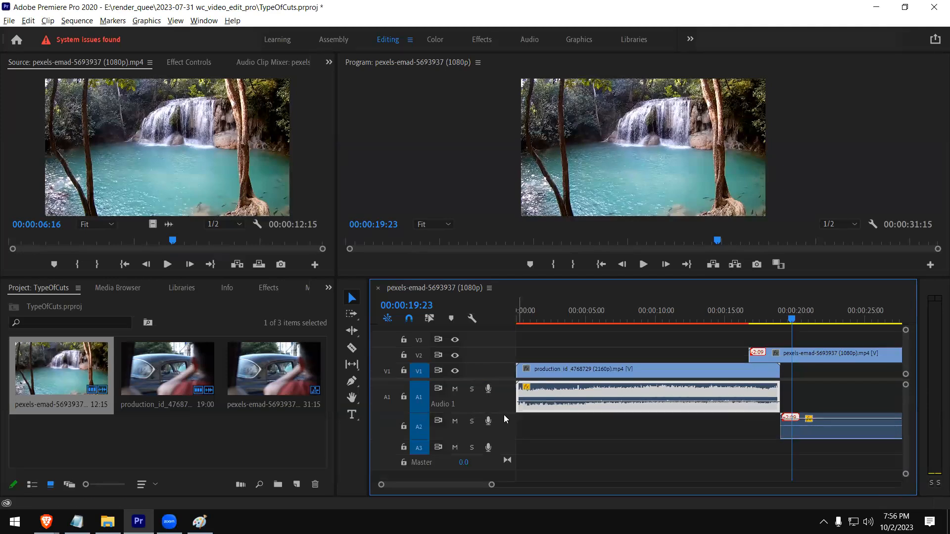
drag(505, 419, 505, 435)
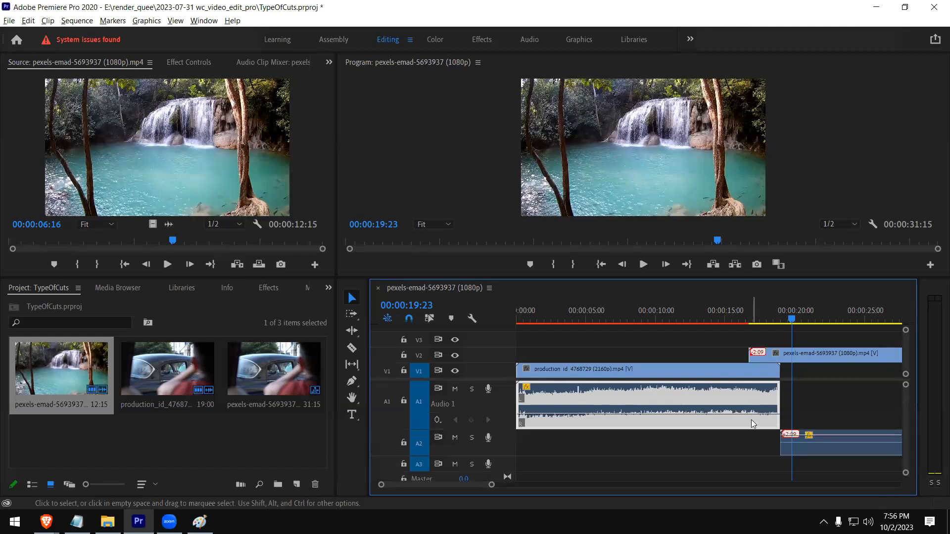
drag(792, 322, 749, 327)
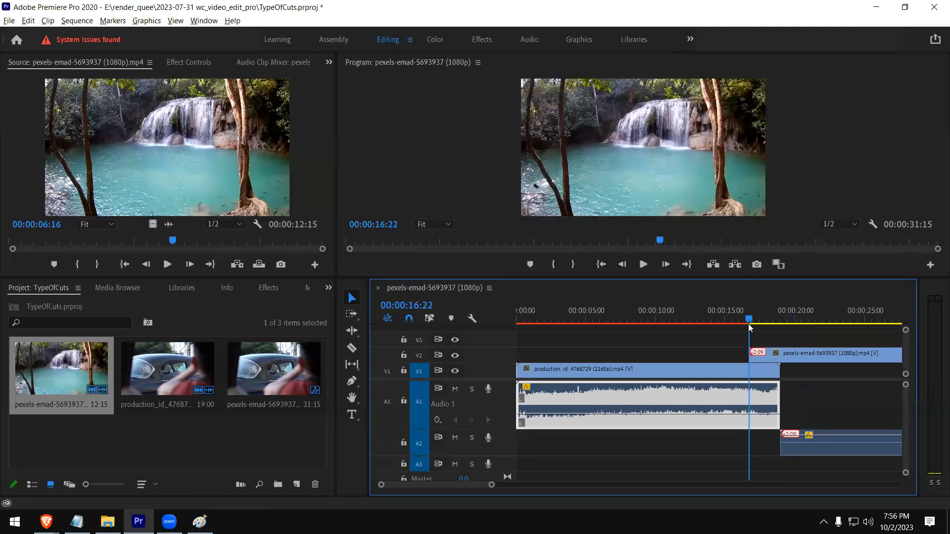
ctrl+click(751, 414)
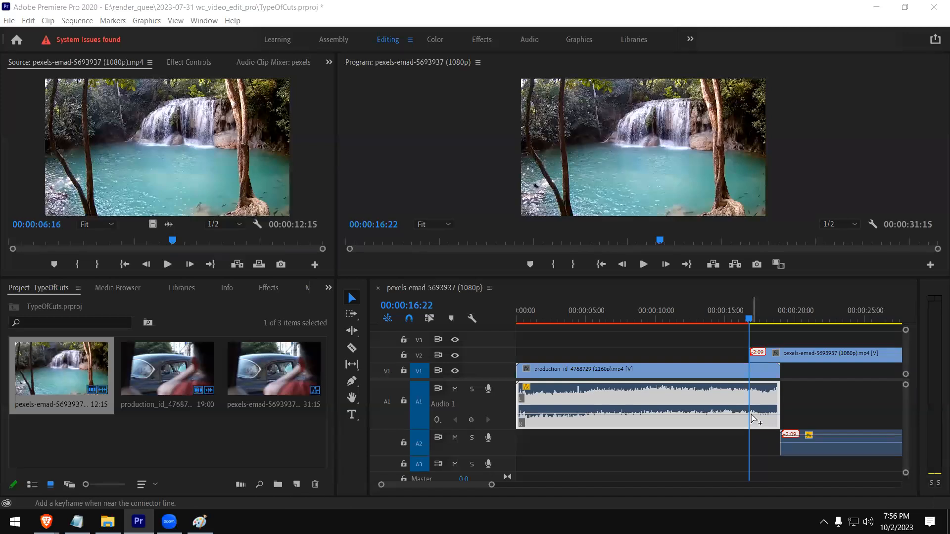
ctrl+click(752, 414)
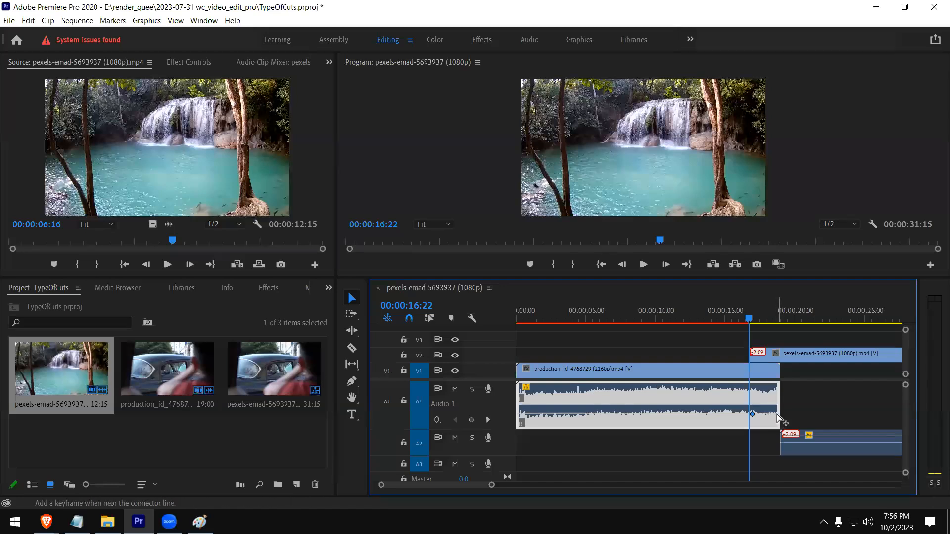
ctrl+click(779, 414)
drag(778, 415, 776, 431)
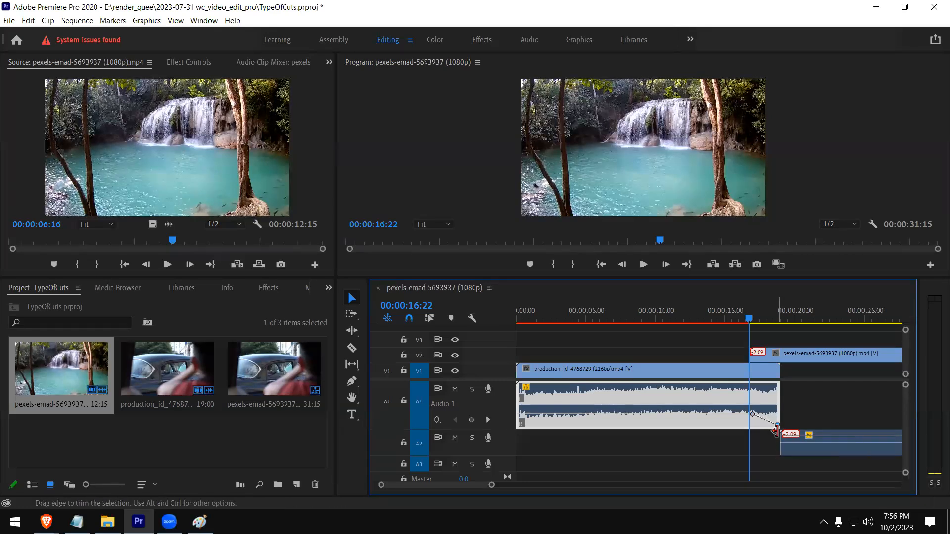
Play the sequence from 00:00:15:23 to check the car audio's fade-out under the waterfall video.
click(736, 321)
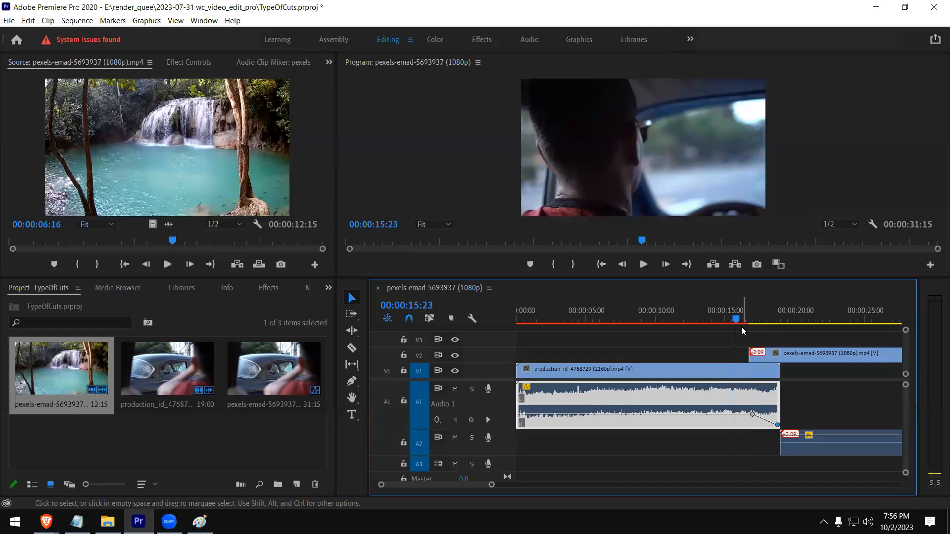
key(space)
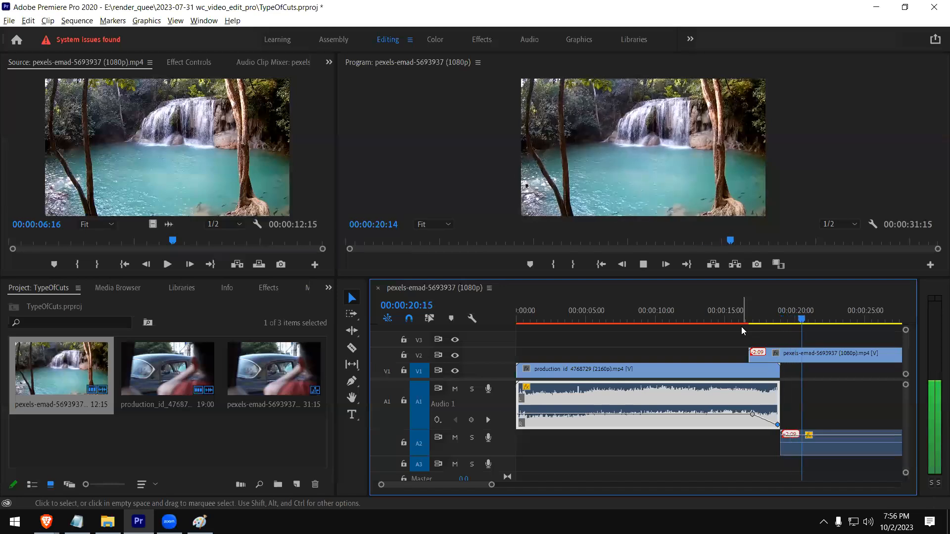
key(space)
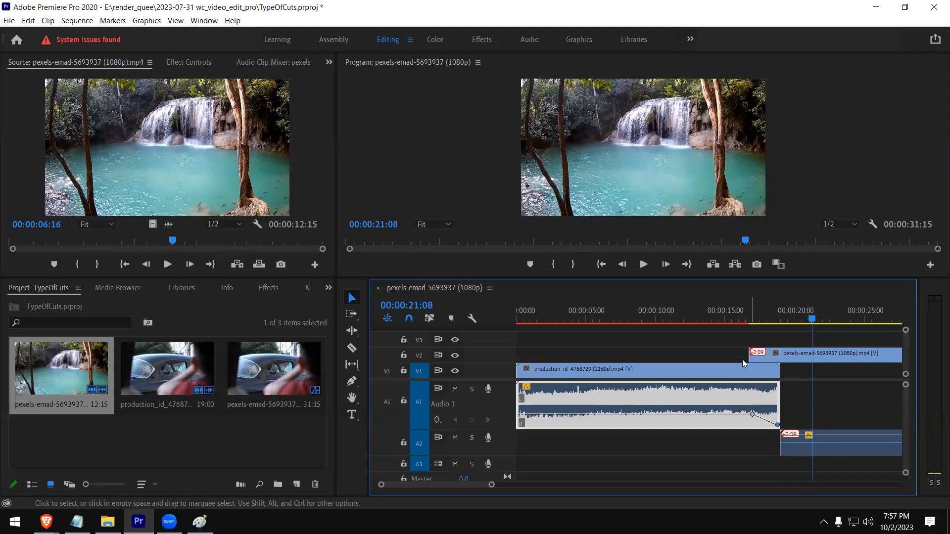
Move the waterfall audio on A2 about 20 frames earlier so it overlaps the end of the car audio.
click(809, 449)
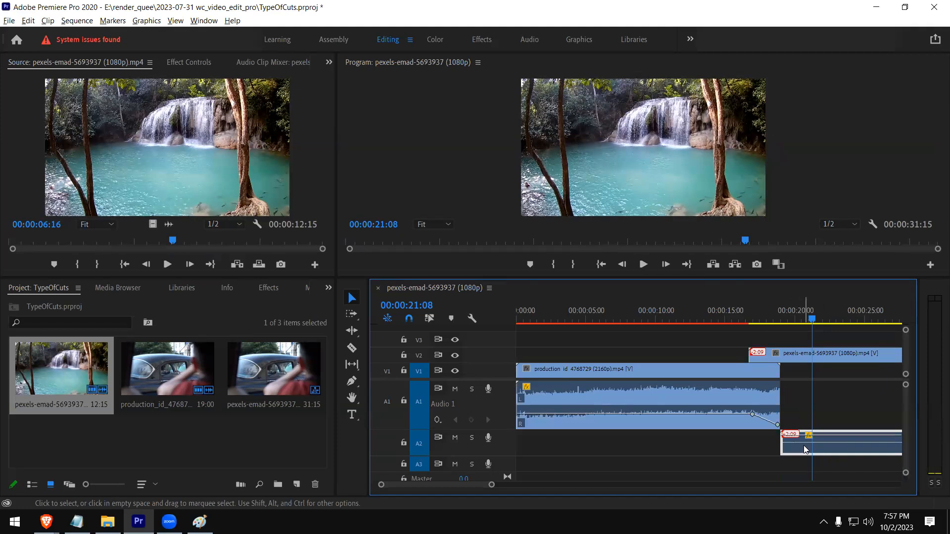
drag(804, 449, 794, 448)
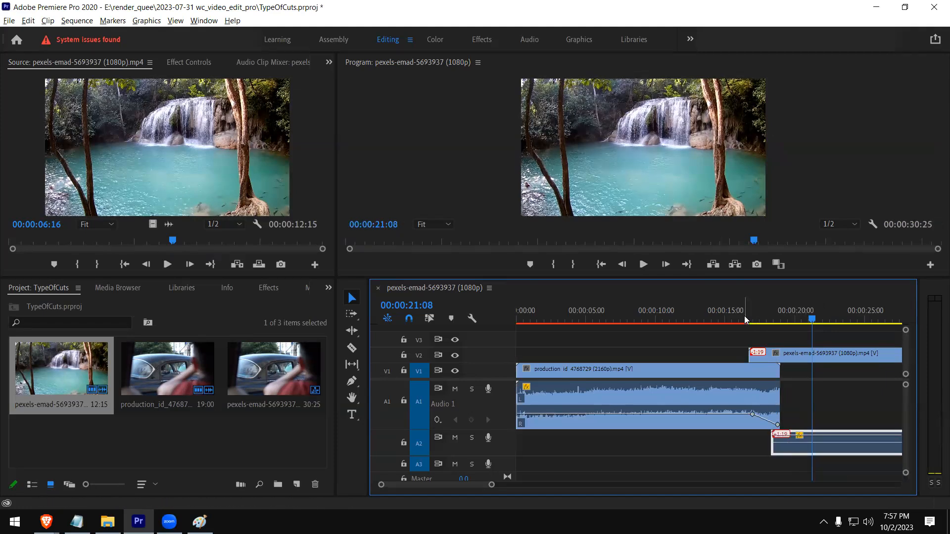
Move the waterfall video on V2 about 23 frames earlier and shift the car audio's fade-out start keyframe earlier to match.
click(768, 358)
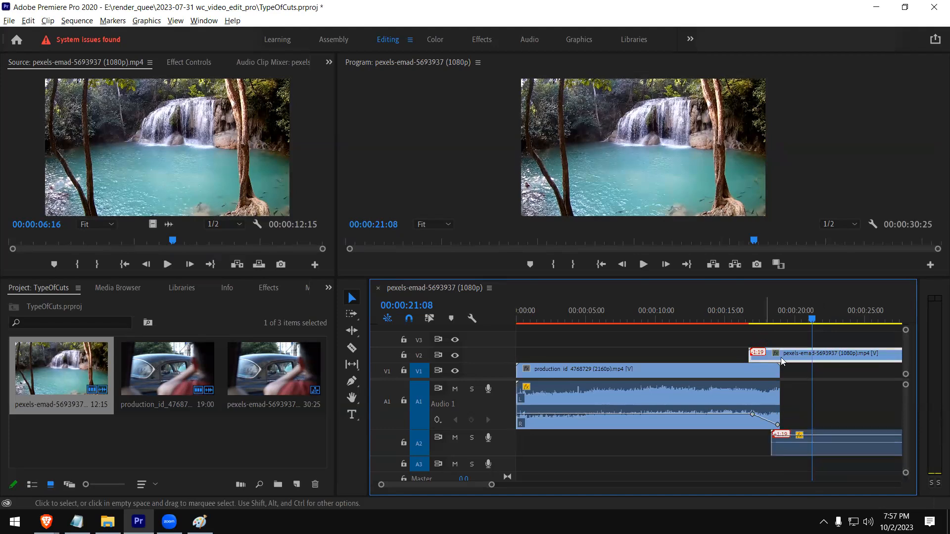
drag(786, 356, 775, 355)
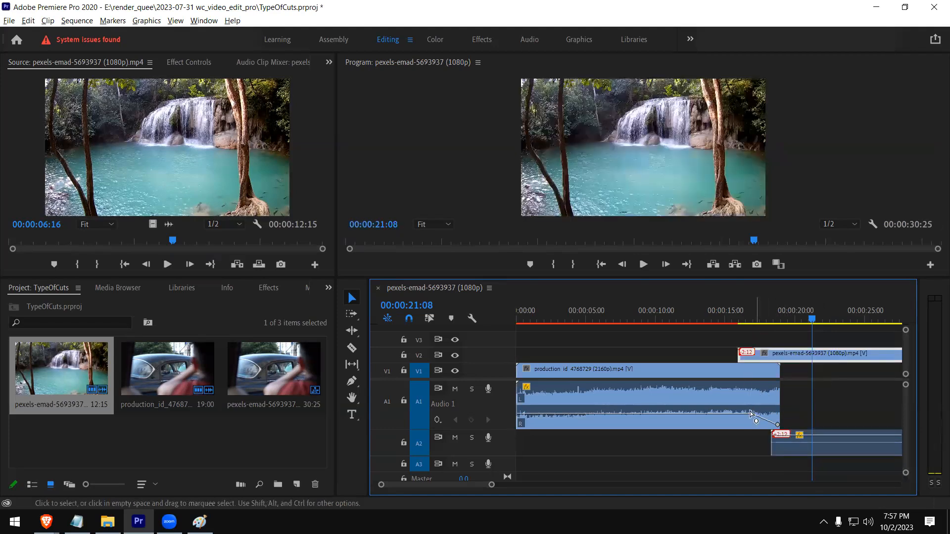
drag(752, 415, 742, 414)
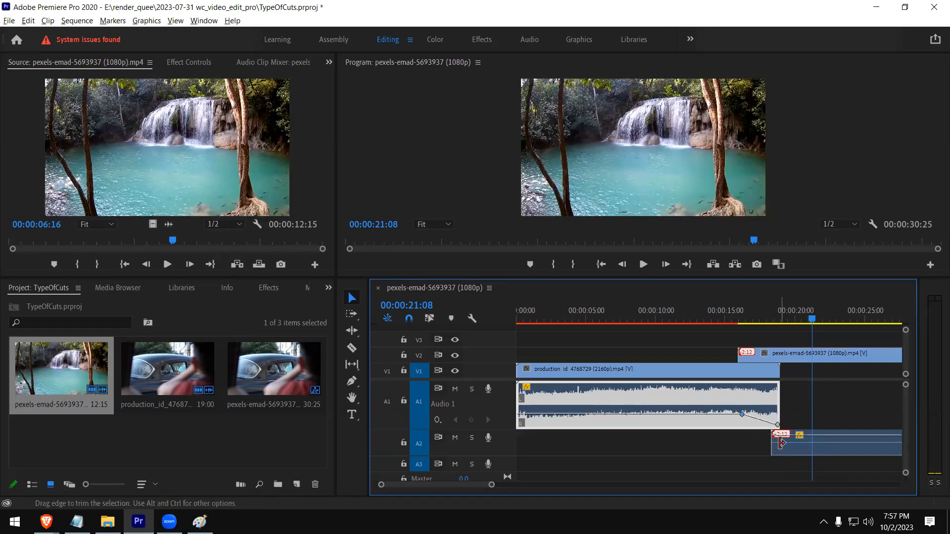
Add volume keyframes at the start of the waterfall audio on A2 and lower the first one to create a short fade-in.
drag(507, 455, 480, 486)
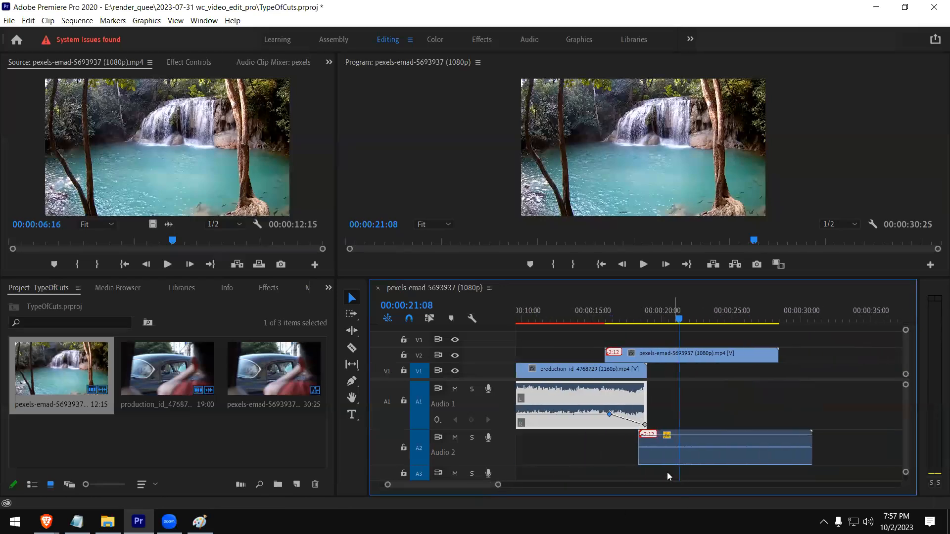
click(650, 447)
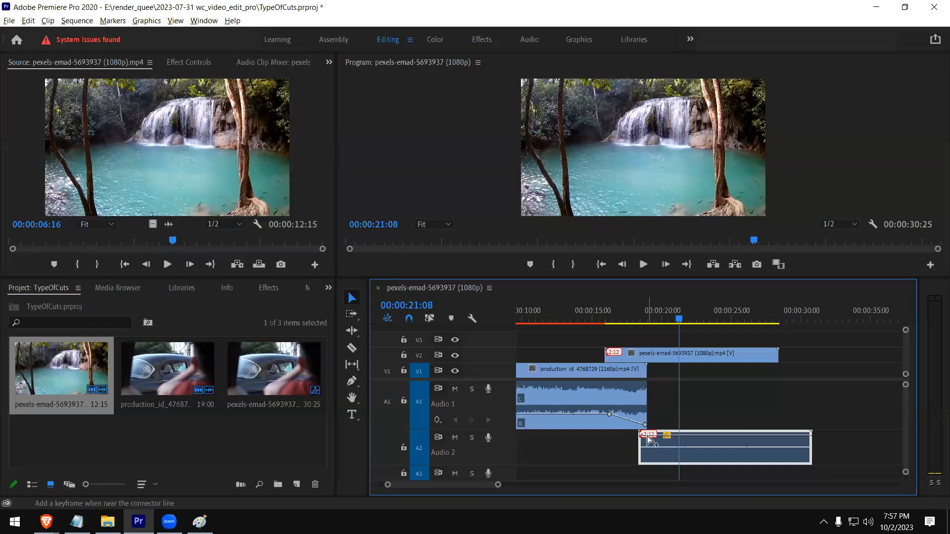
drag(642, 435, 624, 483)
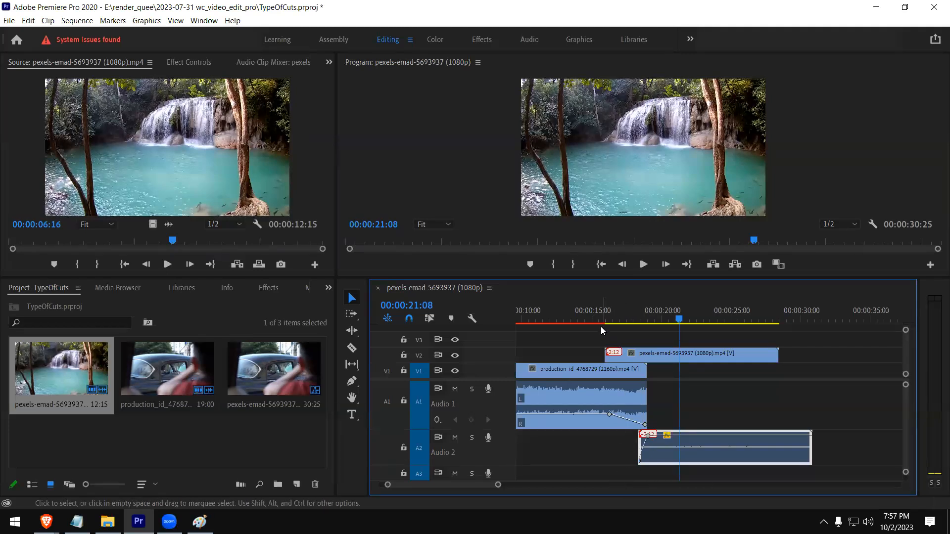
Play the sequence from 00:00:13:25 past the end of the car clip to check the crossfading audio.
click(576, 317)
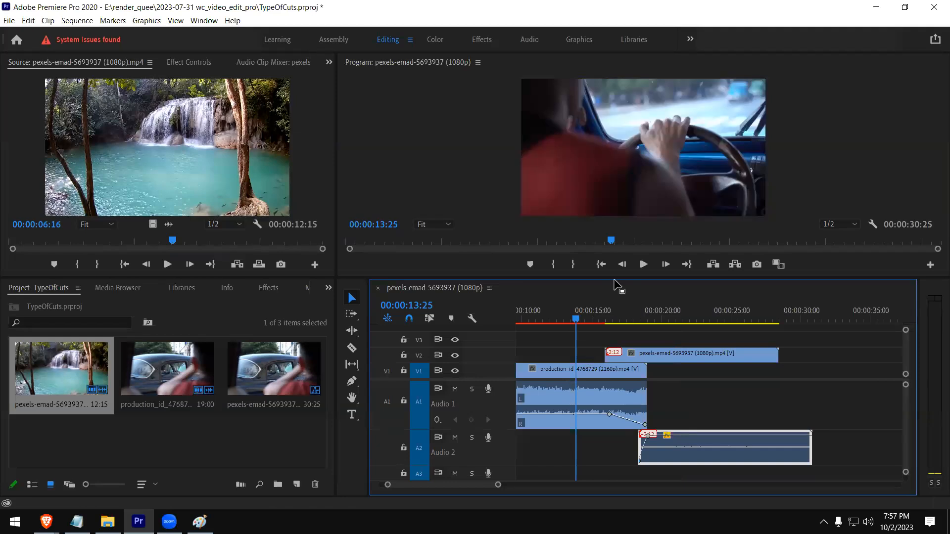
key(space)
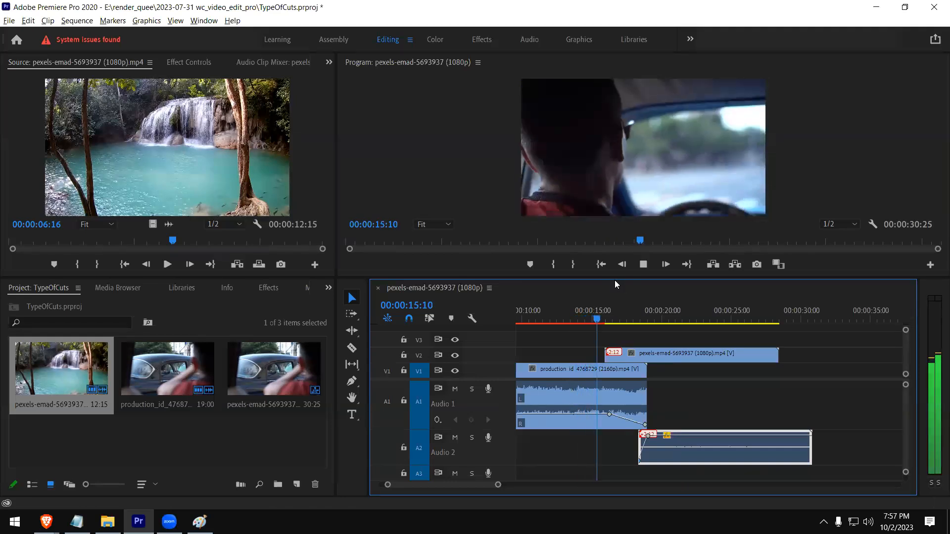
key(space)
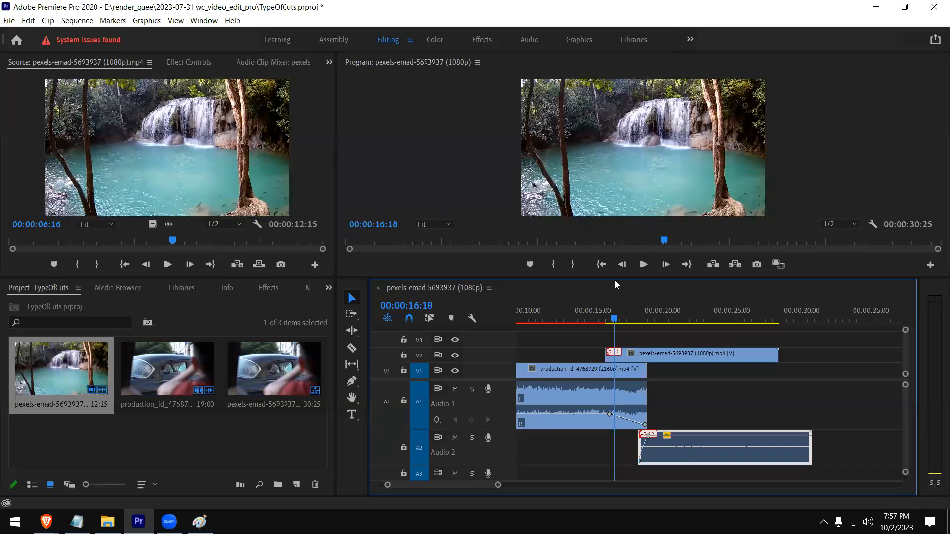
key(space)
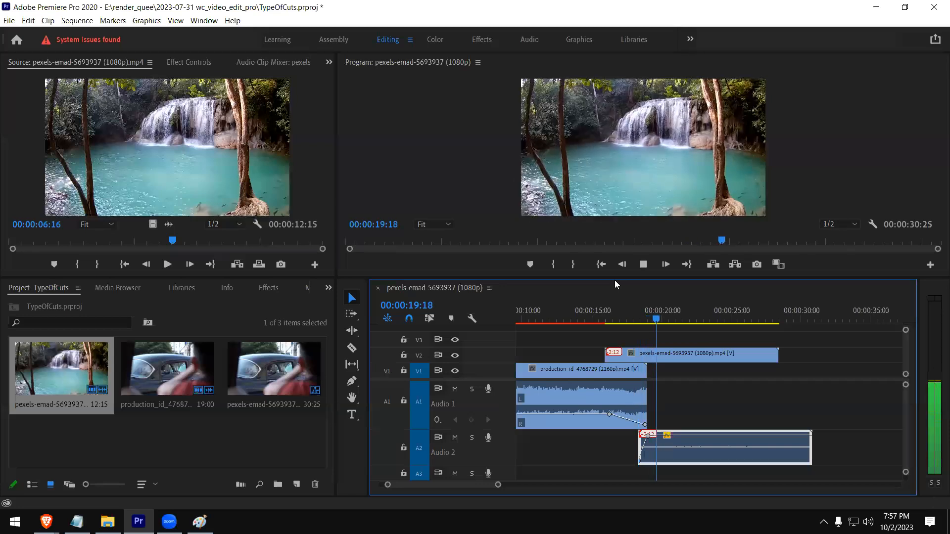
key(space)
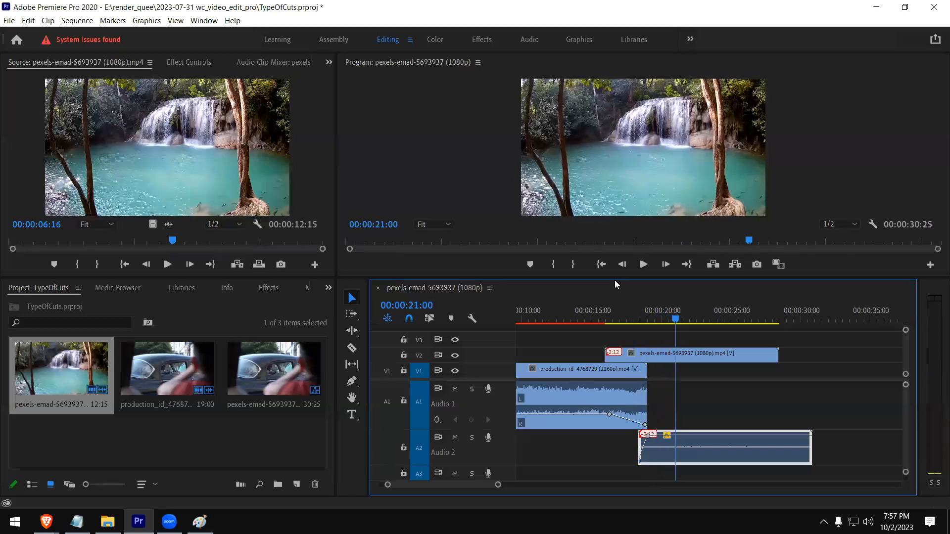
Replay the L cut from 00:00:15:05 through the waterfall clip, and return the playhead to 00:00:15:05.
click(599, 319)
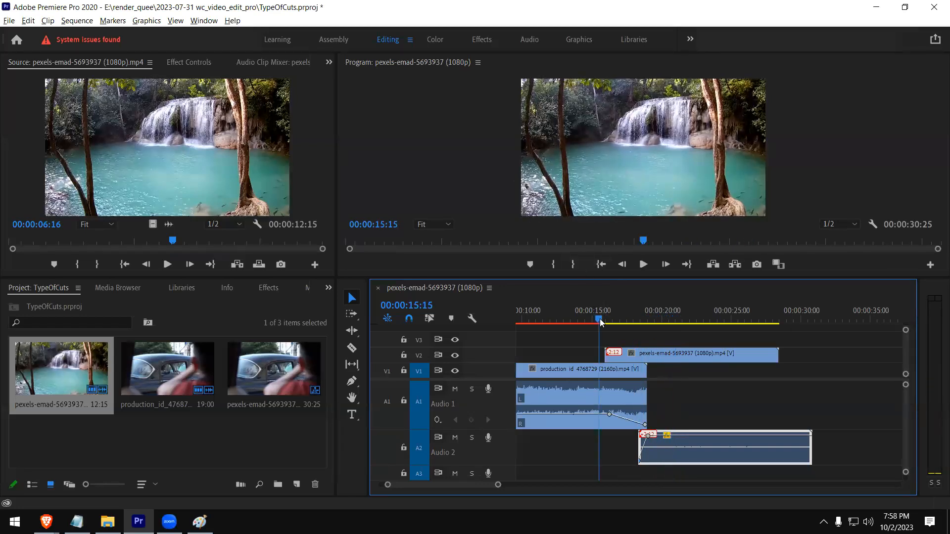
click(617, 319)
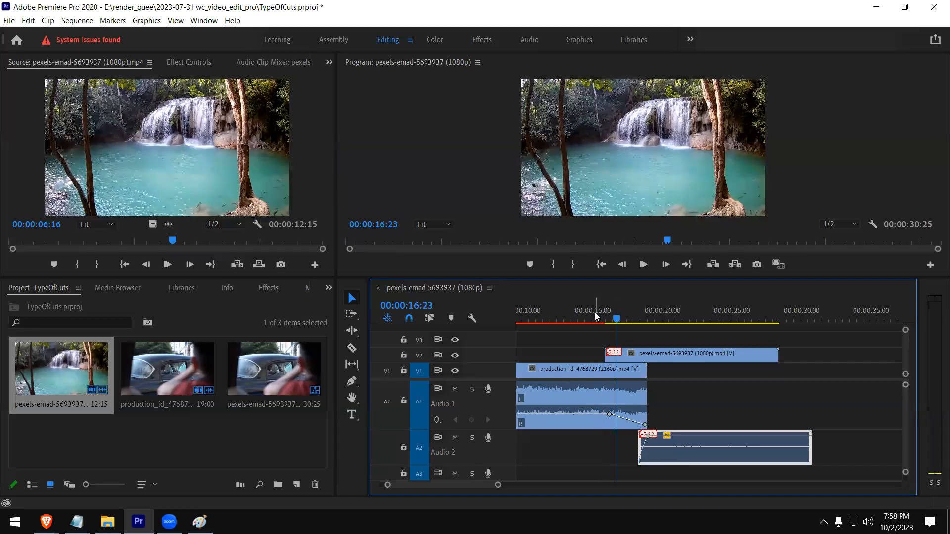
click(595, 312)
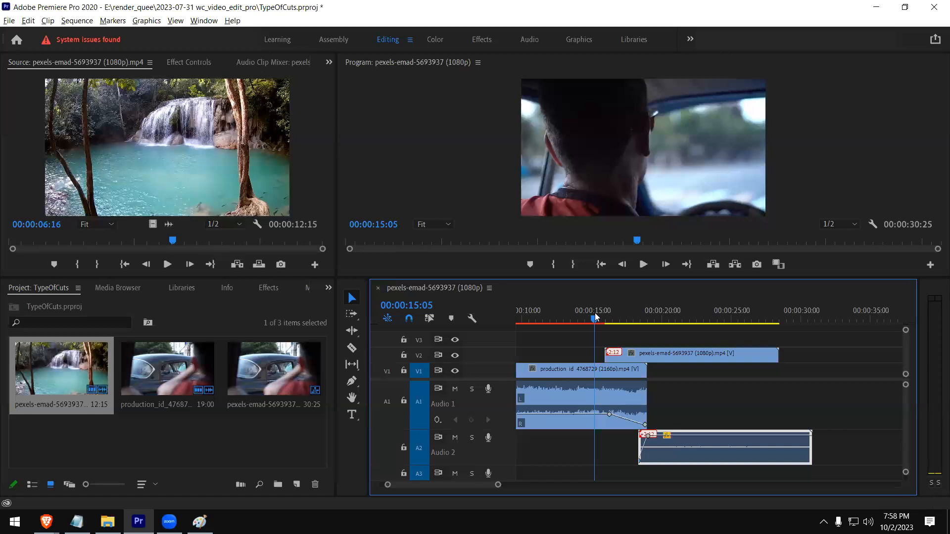
key(space)
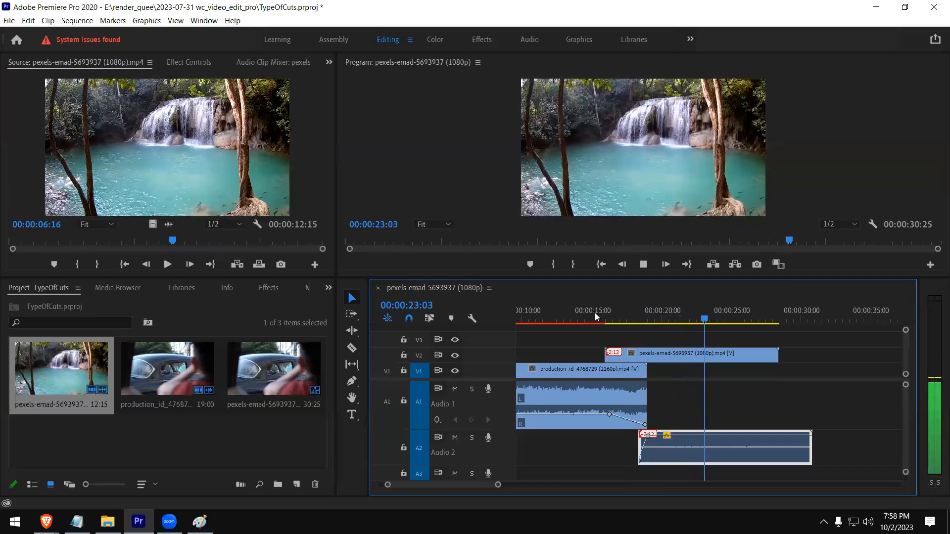
key(space)
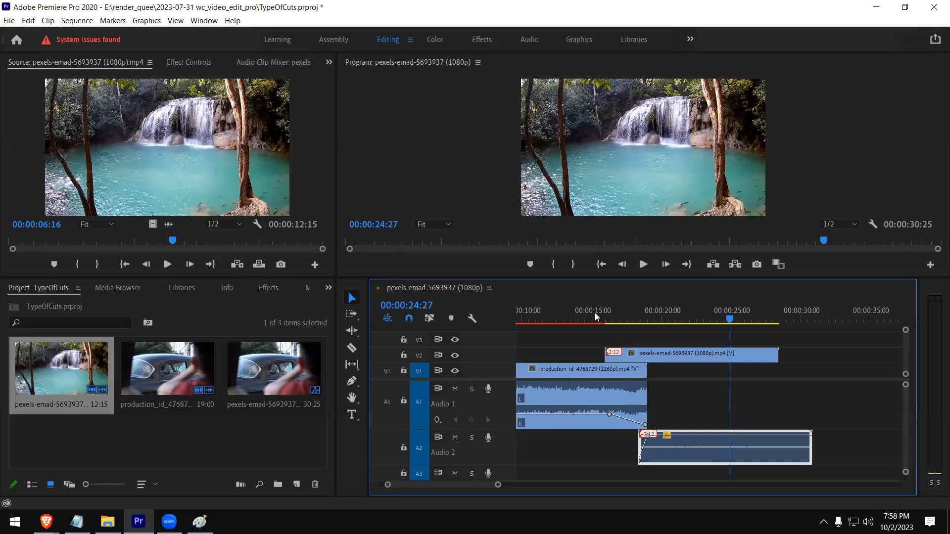
click(595, 317)
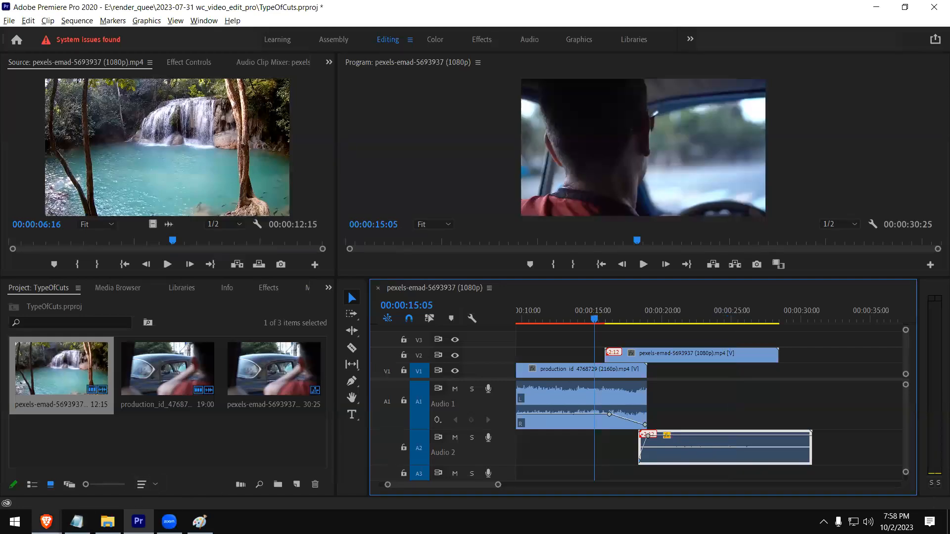
Switch to the Brave browser and find the L cut sample video on Adobe's J cut and L cut page.
click(46, 522)
click(212, 479)
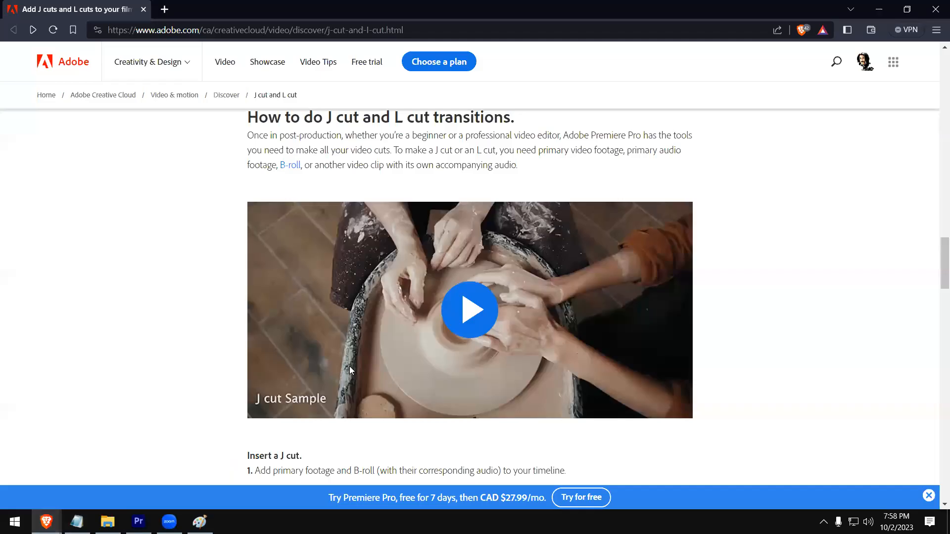
scroll(624, 263, down, 6)
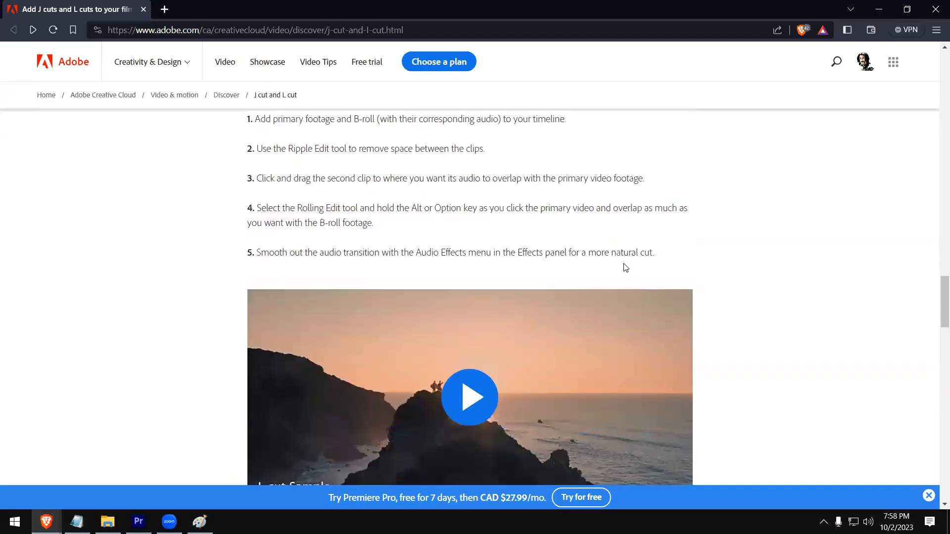
scroll(625, 267, down, 1)
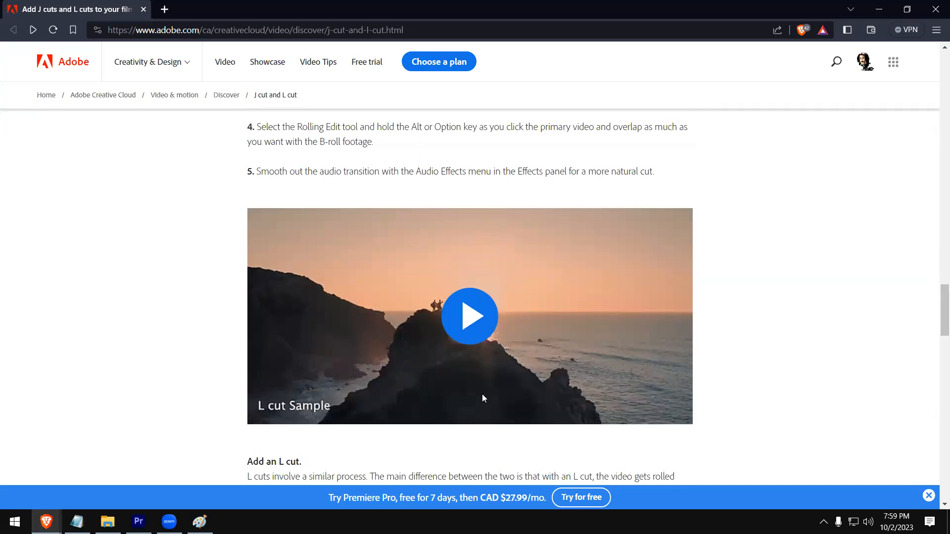
Play and replay the L cut sample video, check the speaker volume, and close the player.
click(615, 367)
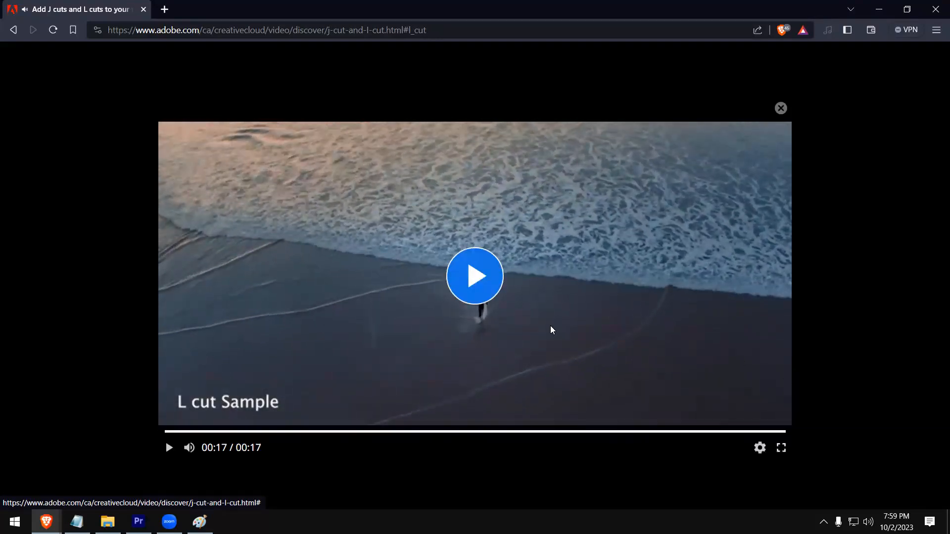
click(483, 286)
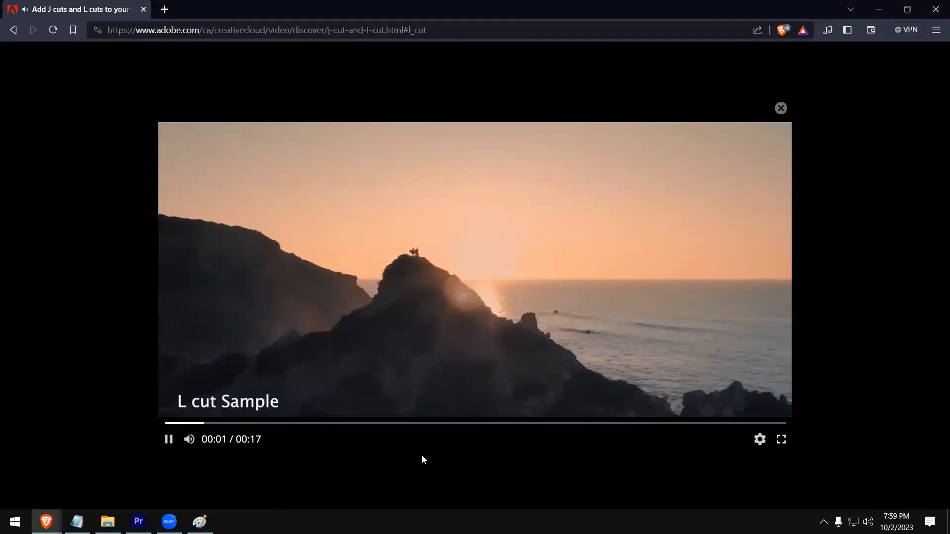
mouse_move(191, 440)
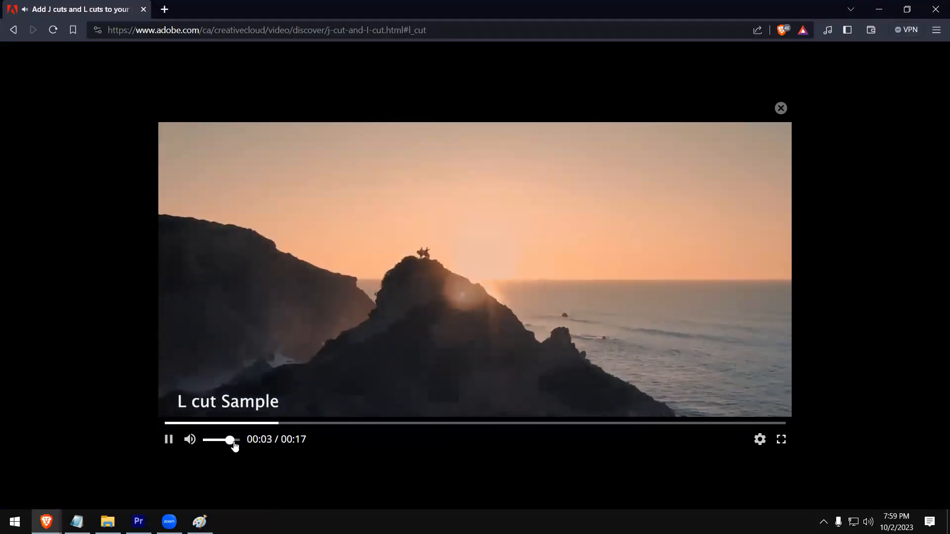
click(868, 522)
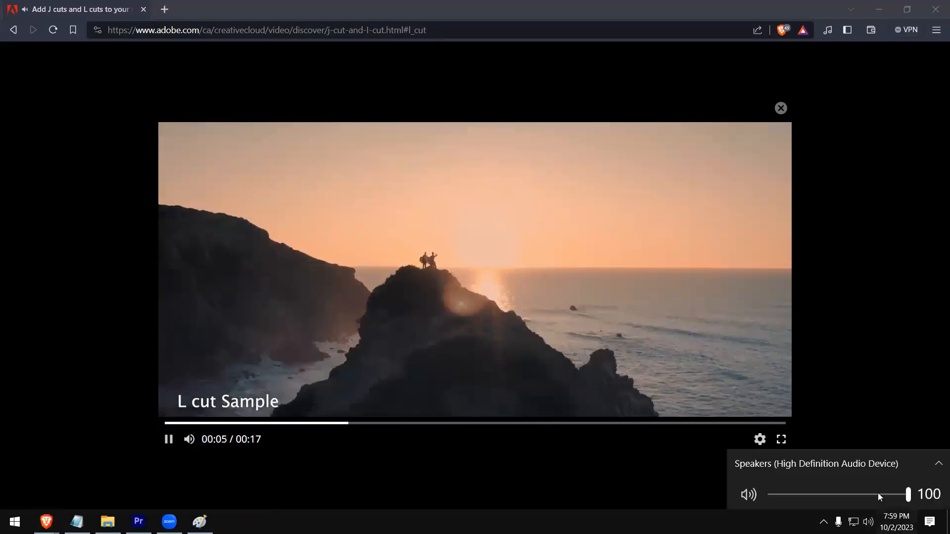
key(Escape)
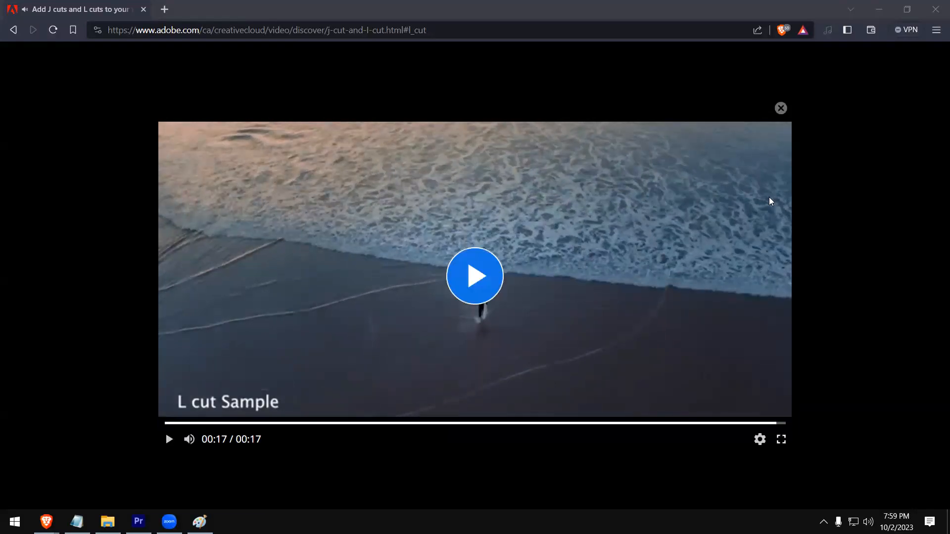
key(Escape)
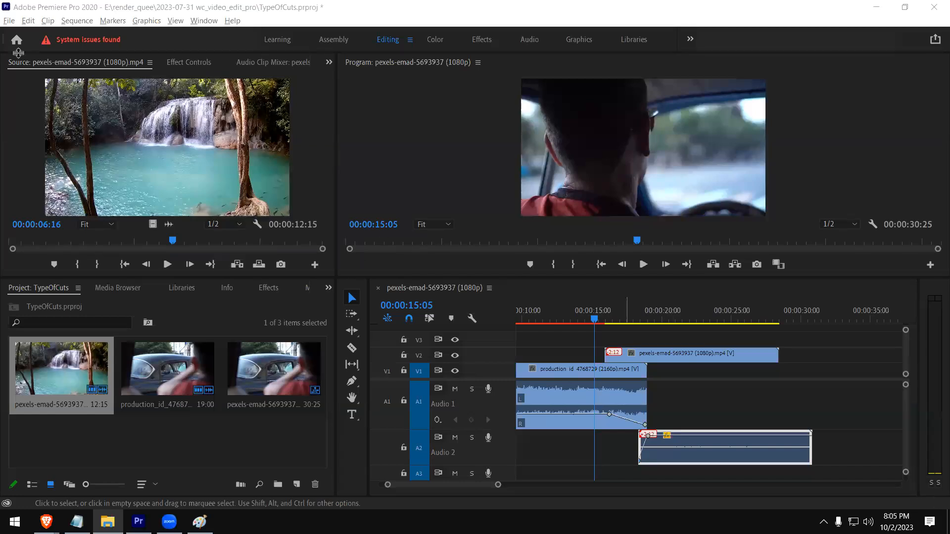
Back in Premiere Pro, close the TypeOfCuts project and save its changes.
click(9, 21)
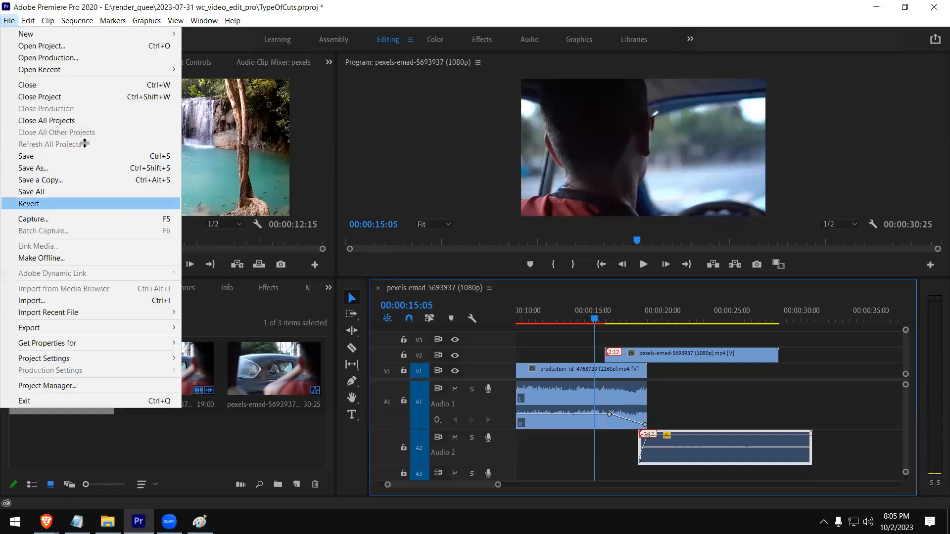
click(62, 97)
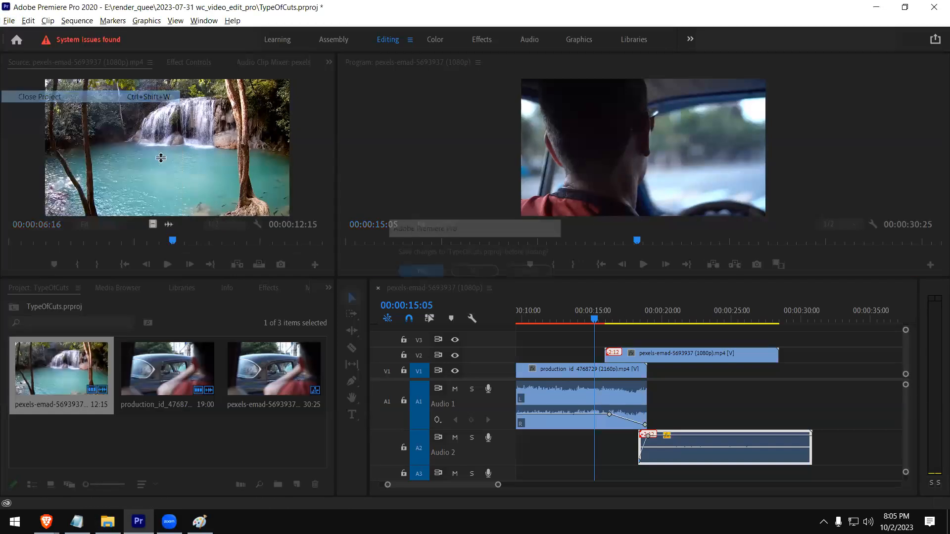
click(431, 270)
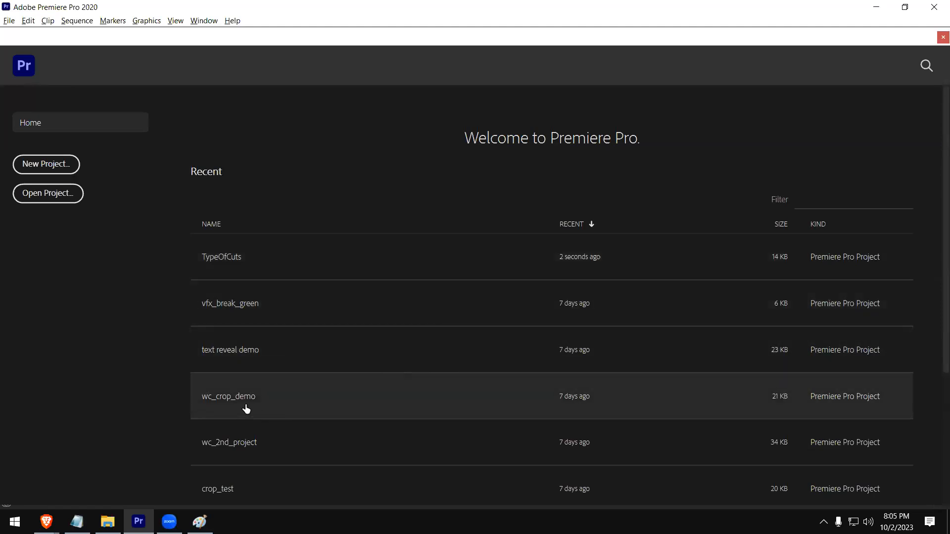
Open the recent project wc_2nd_project and play the first seconds of its war sequence.
scroll(384, 386, down, 3)
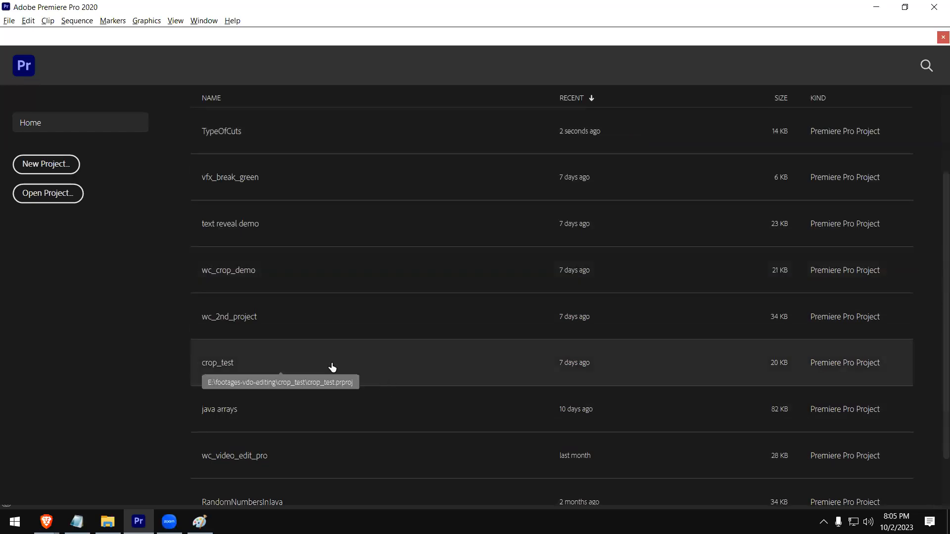
click(255, 334)
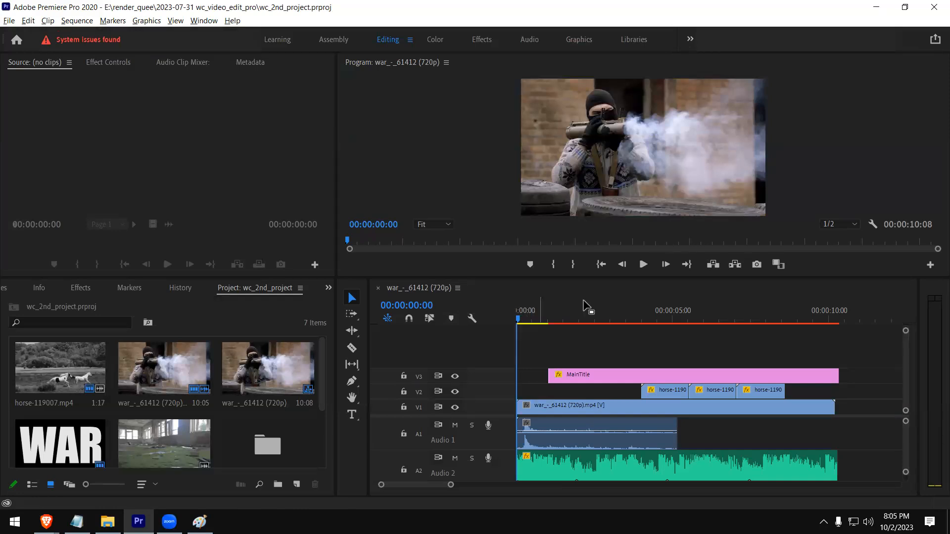
click(643, 264)
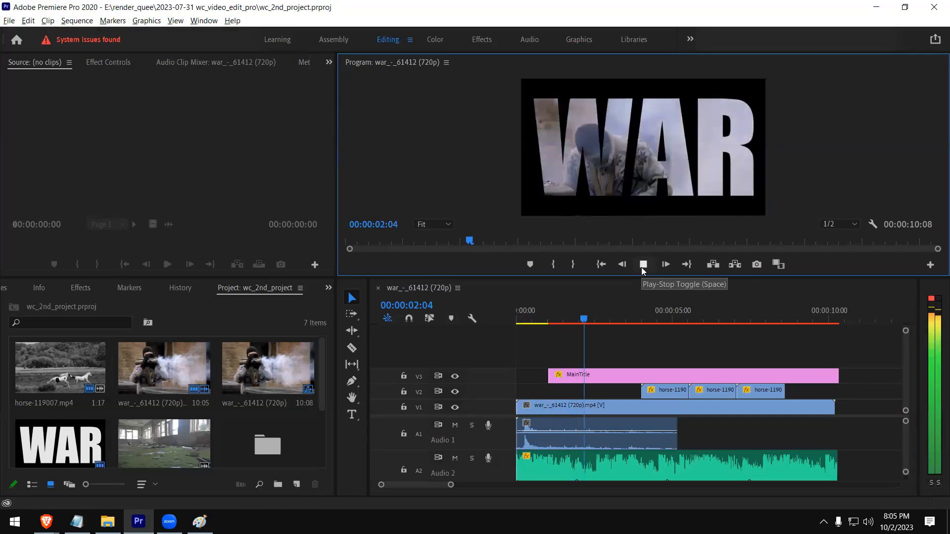
key(space)
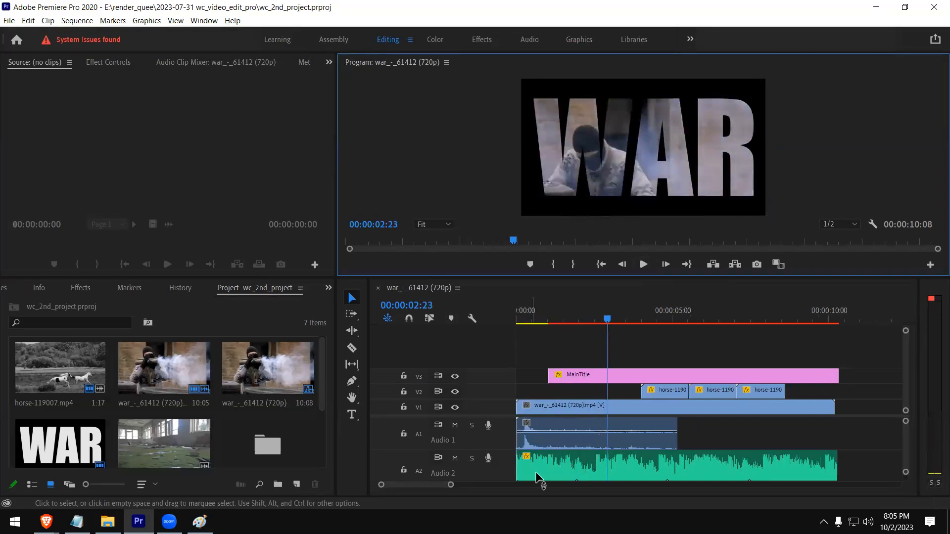
Solo the Audio 2 track, play it briefly on its own, and remove the solo.
click(472, 459)
click(645, 265)
click(644, 265)
click(472, 458)
Solo the Audio 1 track and play the war sequence up to 00:00:04:21.
click(472, 425)
click(643, 264)
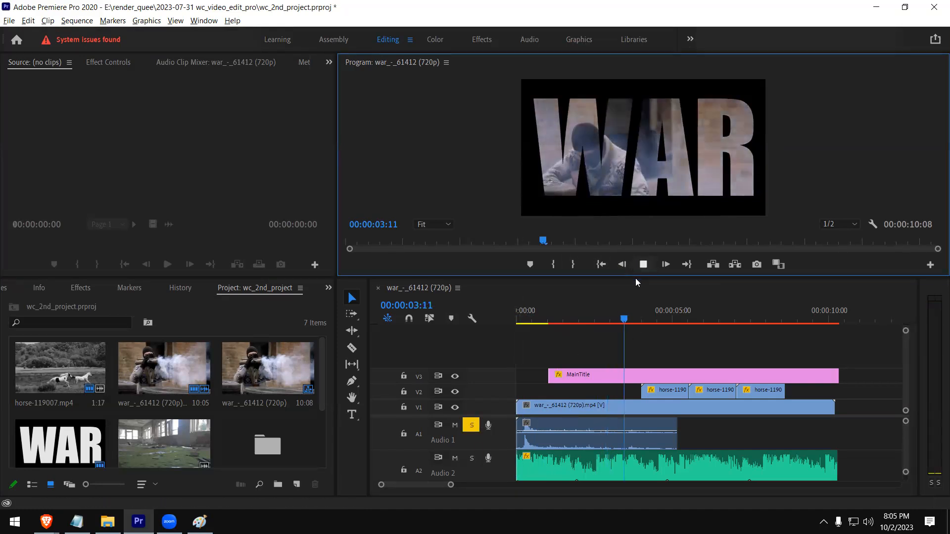
click(643, 264)
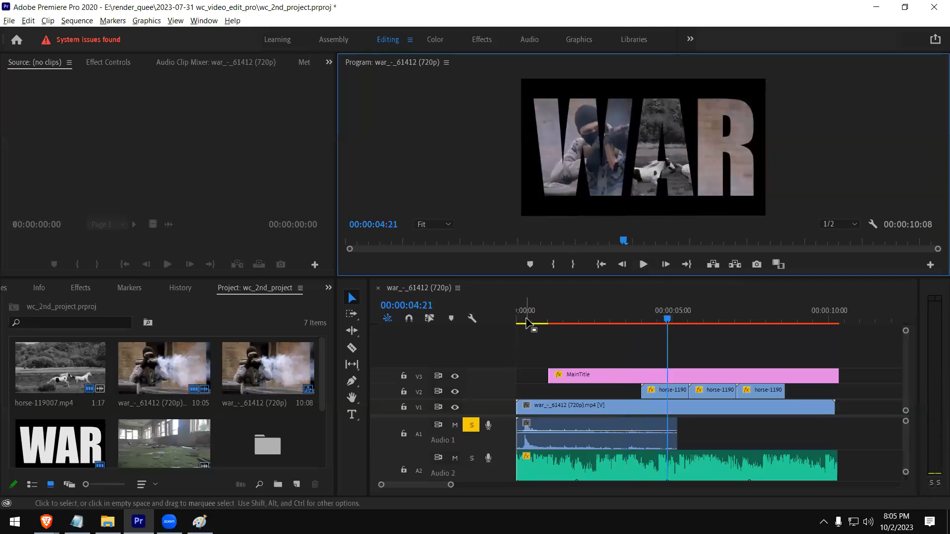
Replay the opening of the war sequence from its beginning with Audio 1 still soloed.
click(526, 318)
click(644, 264)
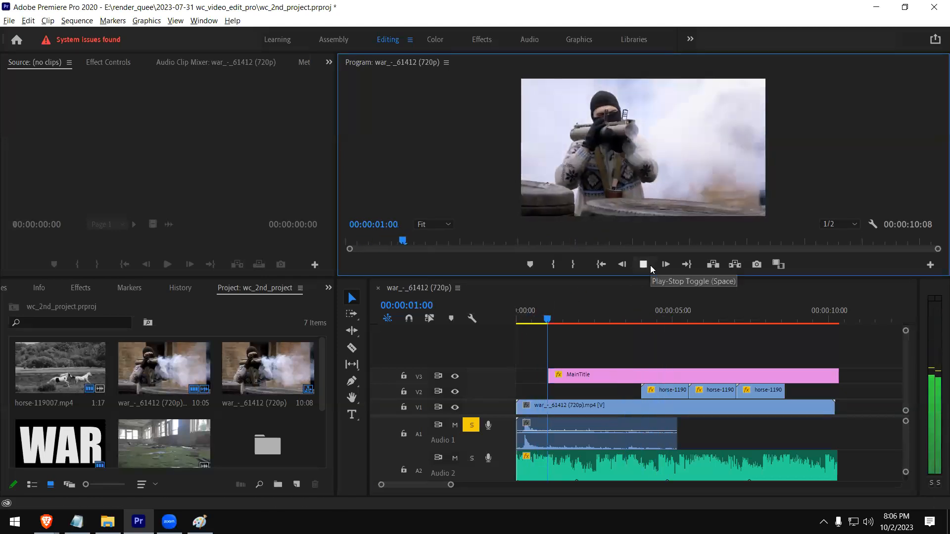
click(643, 265)
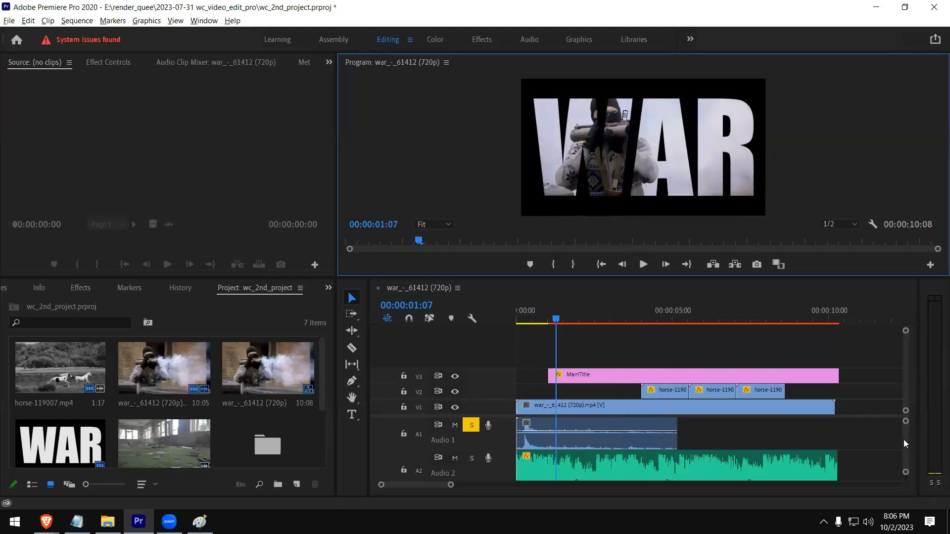
Solo the Audio 6 track and play the war sequence briefly to hear its clip.
scroll(899, 442, down, 5)
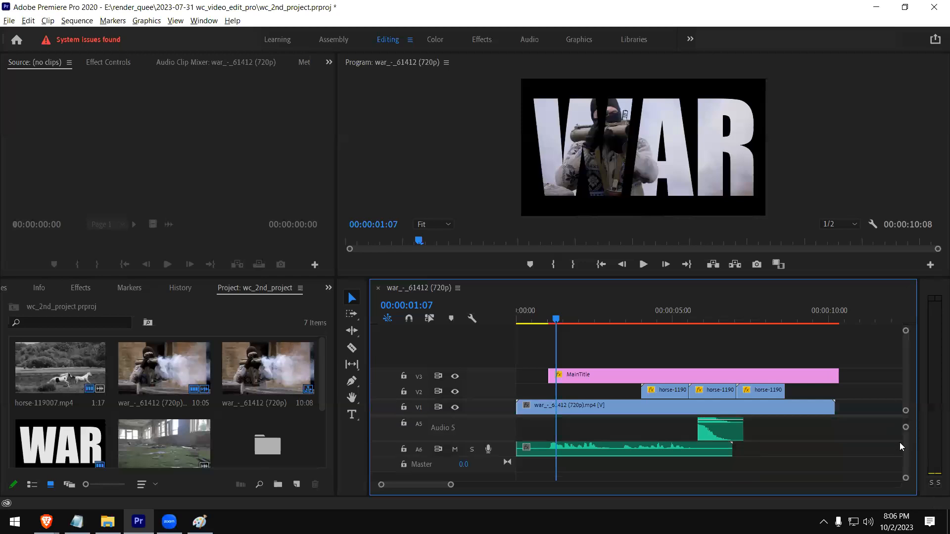
click(553, 453)
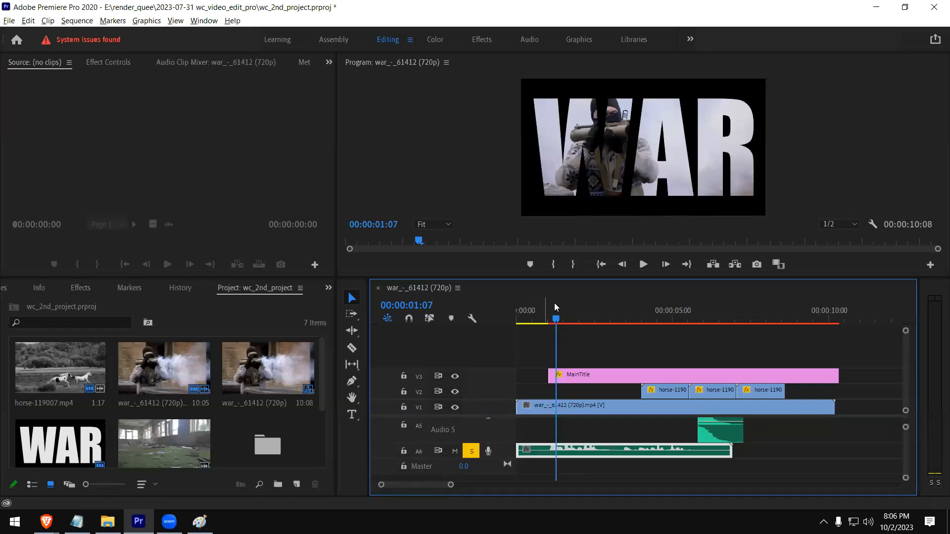
click(644, 265)
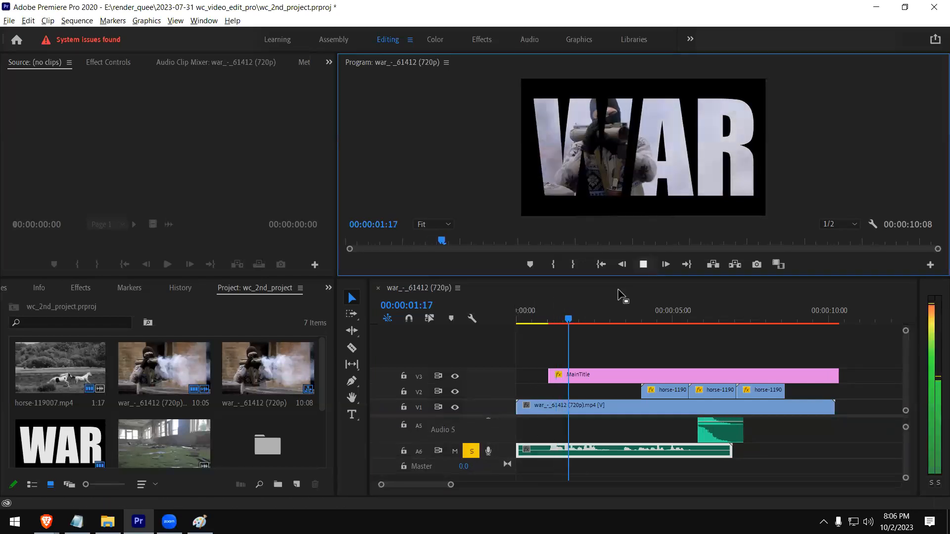
key(space)
Remove the solo from Audio 6 and delete the audio clip on that track.
click(552, 453)
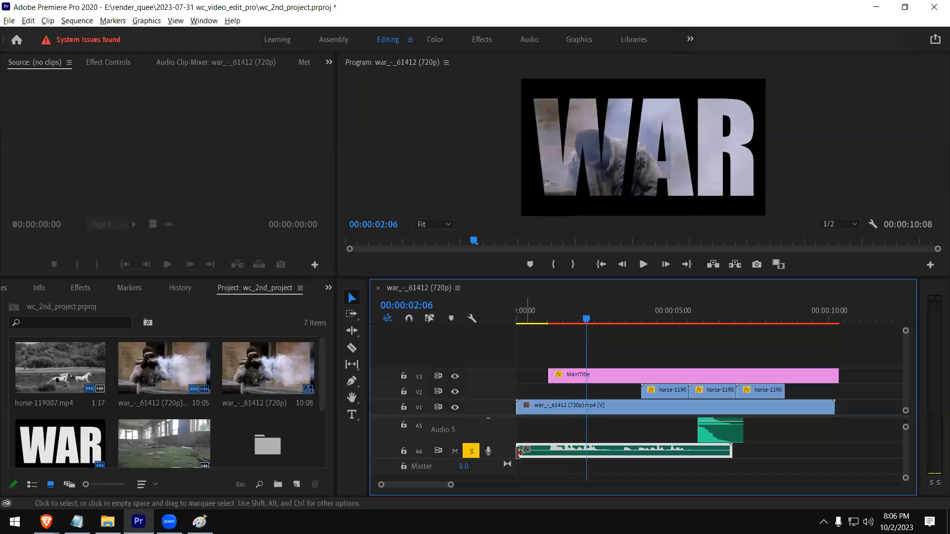
click(472, 451)
key(Delete)
Play the war sequence from its beginning up to 00:00:06:10.
drag(543, 313, 518, 312)
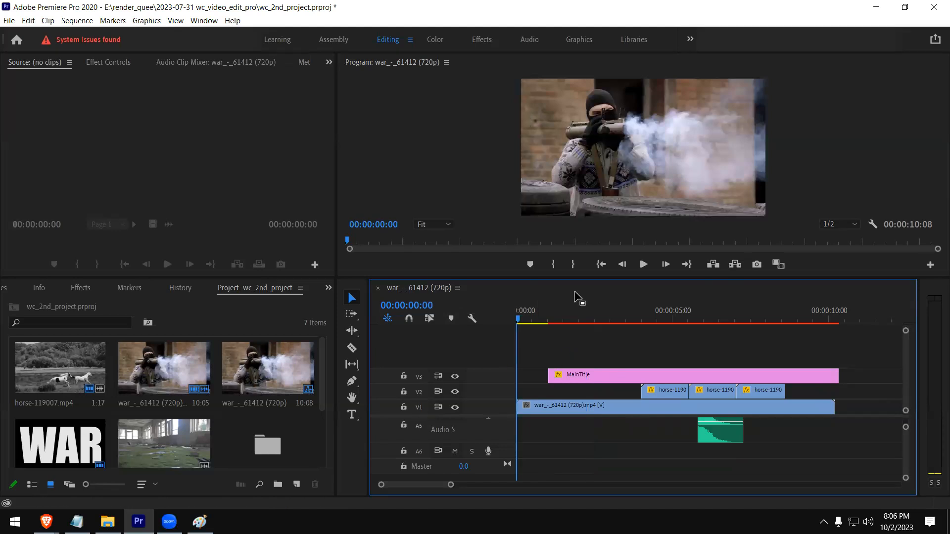
scroll(636, 413, down, 3)
scroll(636, 412, up, 3)
scroll(637, 413, up, 1)
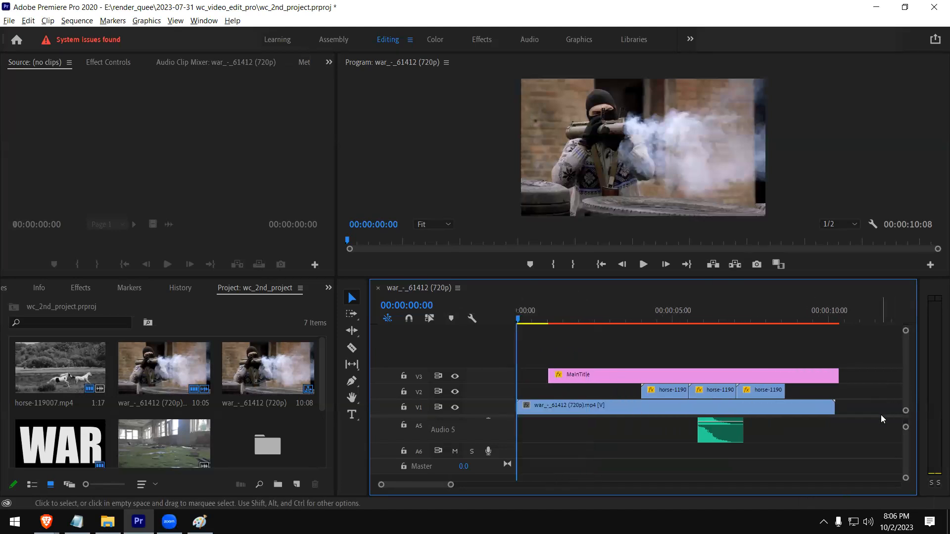
scroll(910, 396, up, 1)
scroll(910, 394, down, 1)
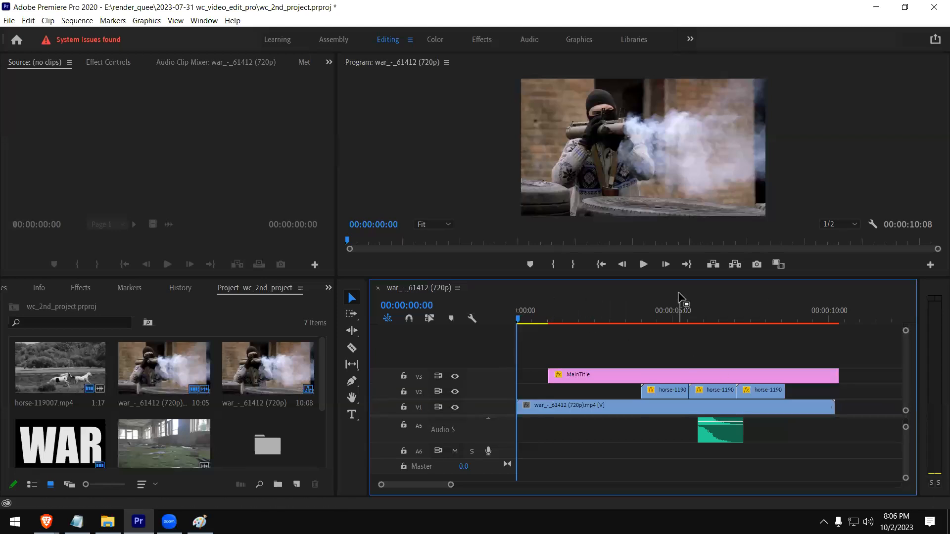
click(642, 266)
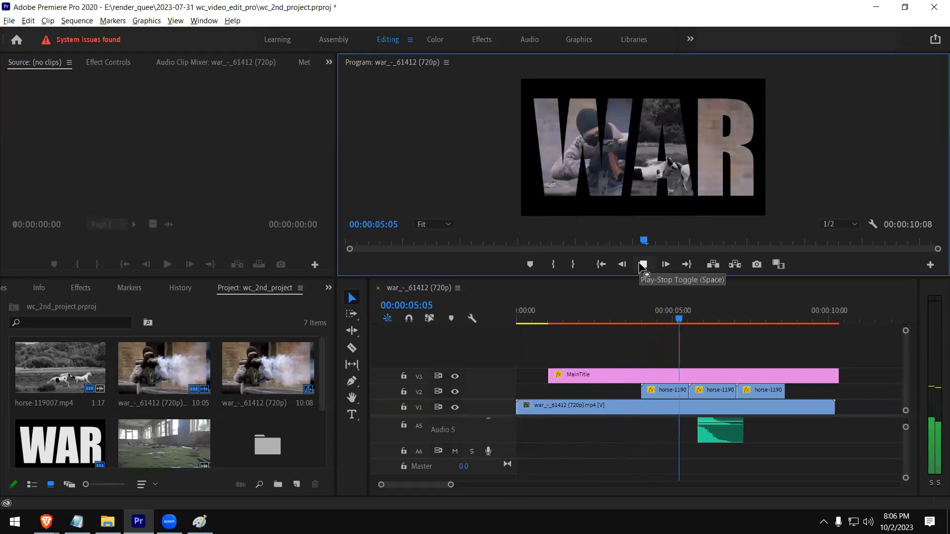
click(643, 265)
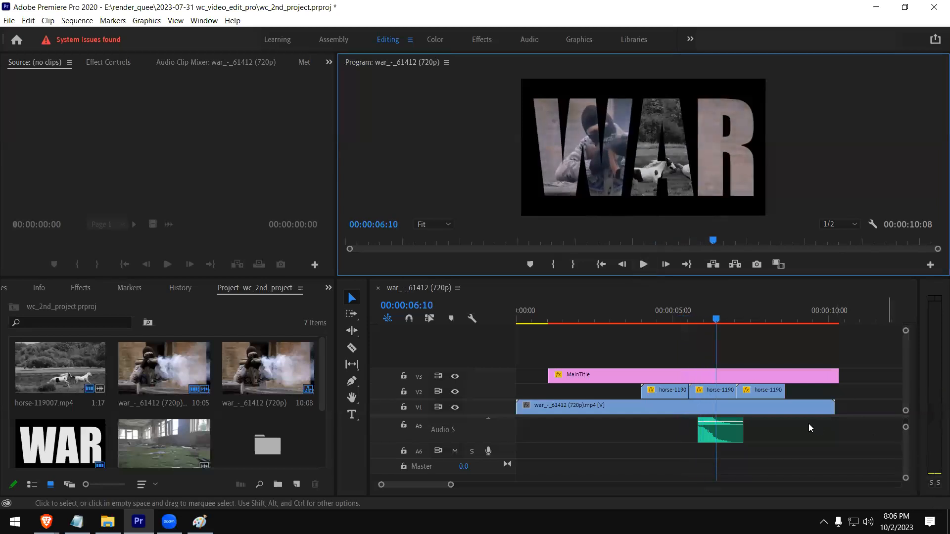
Remove the solo from Audio 1 and play the war sequence through to its end.
click(907, 444)
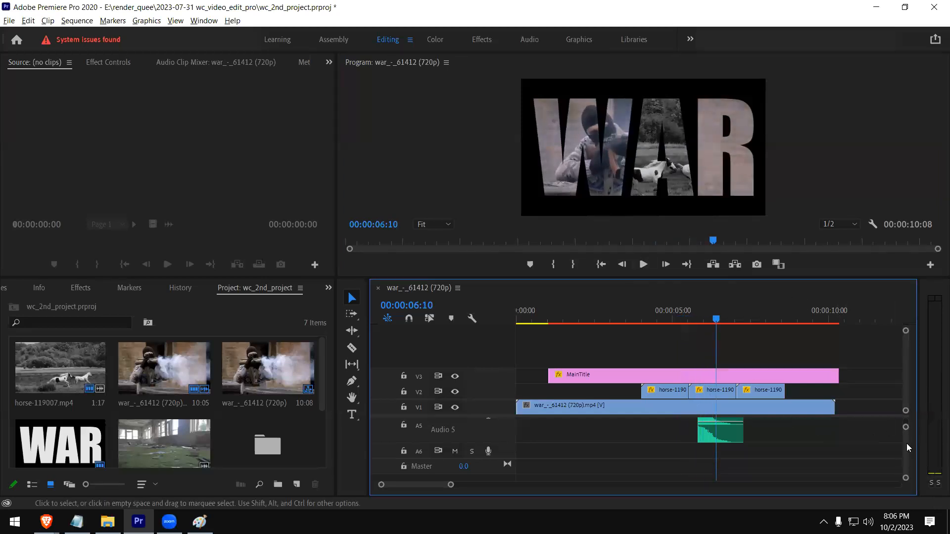
scroll(901, 435, down, 1)
scroll(904, 425, up, 3)
click(468, 425)
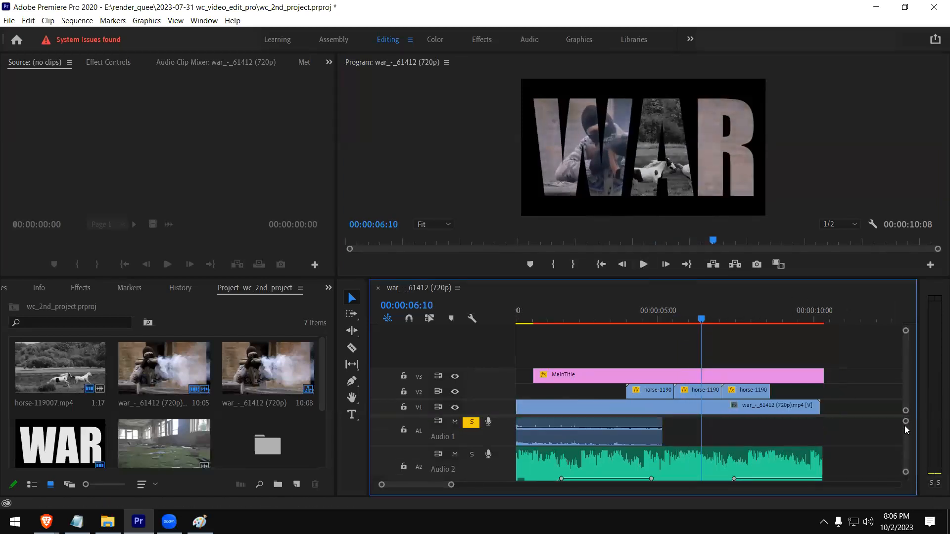
click(468, 426)
click(528, 322)
click(644, 266)
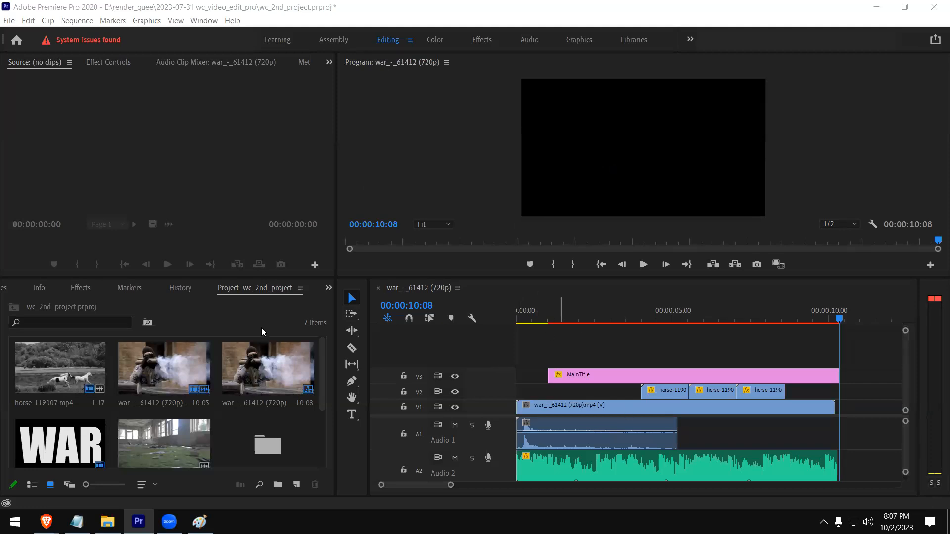
Open the media export settings for the war sequence and set the source range to Entire Sequence.
click(10, 22)
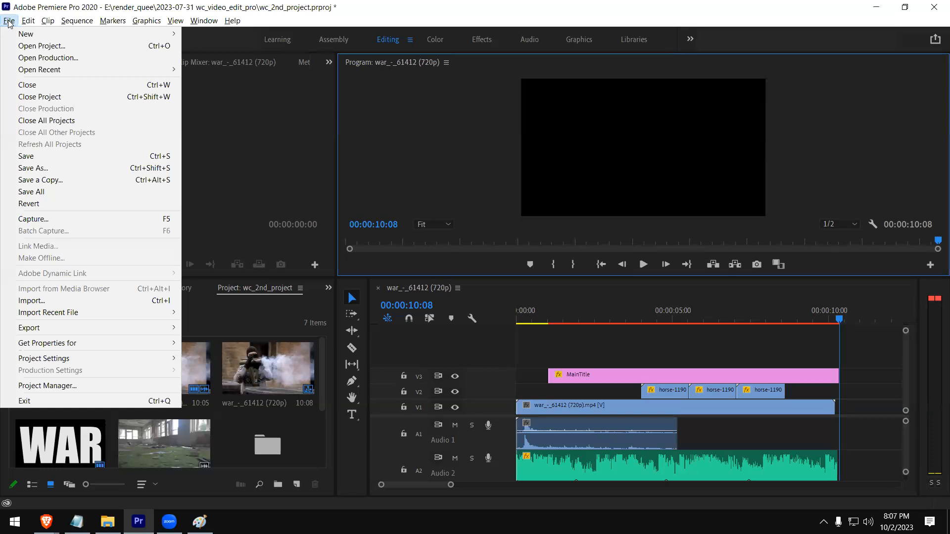
mouse_move(23, 331)
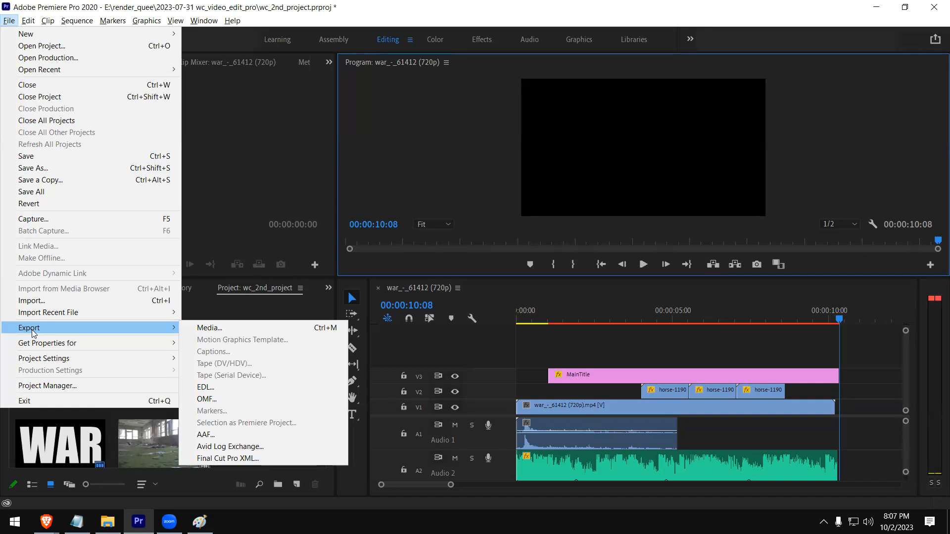
click(235, 329)
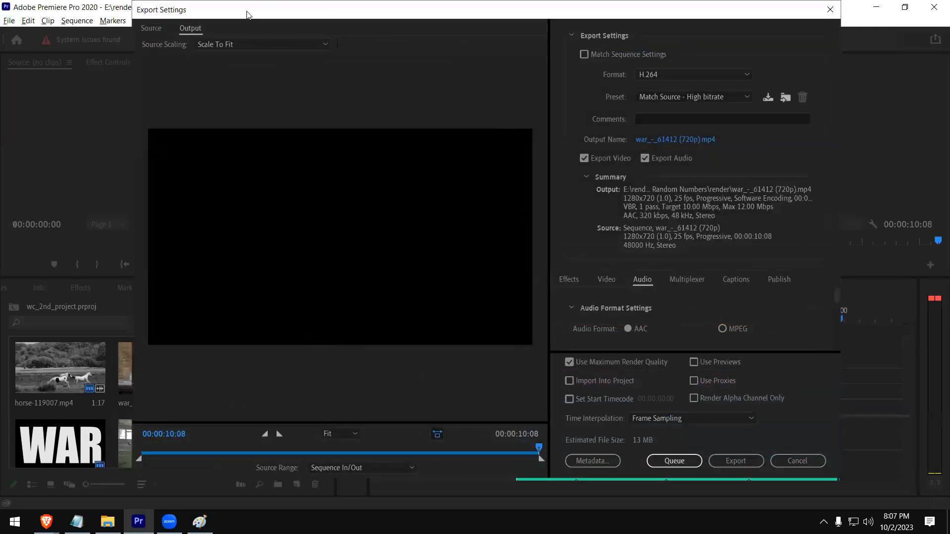
drag(211, 15, 211, 15)
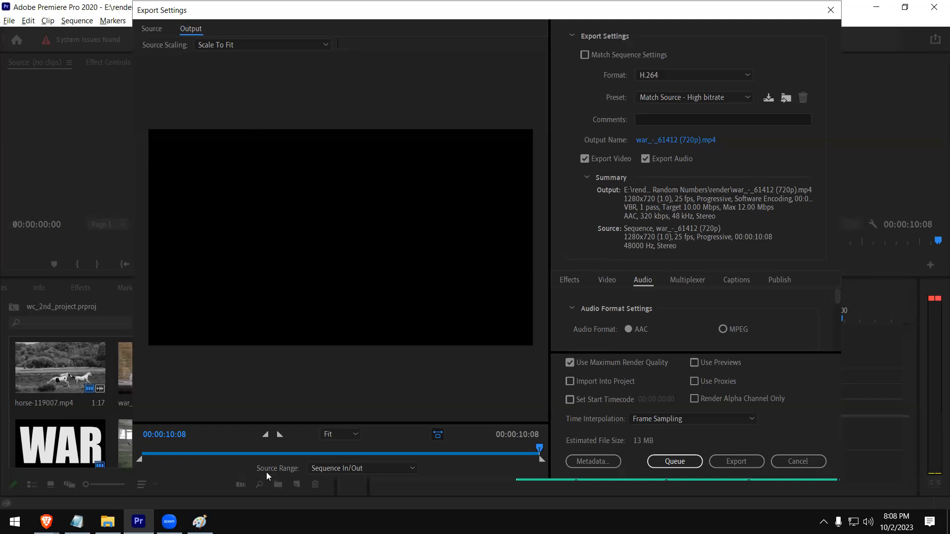
click(365, 468)
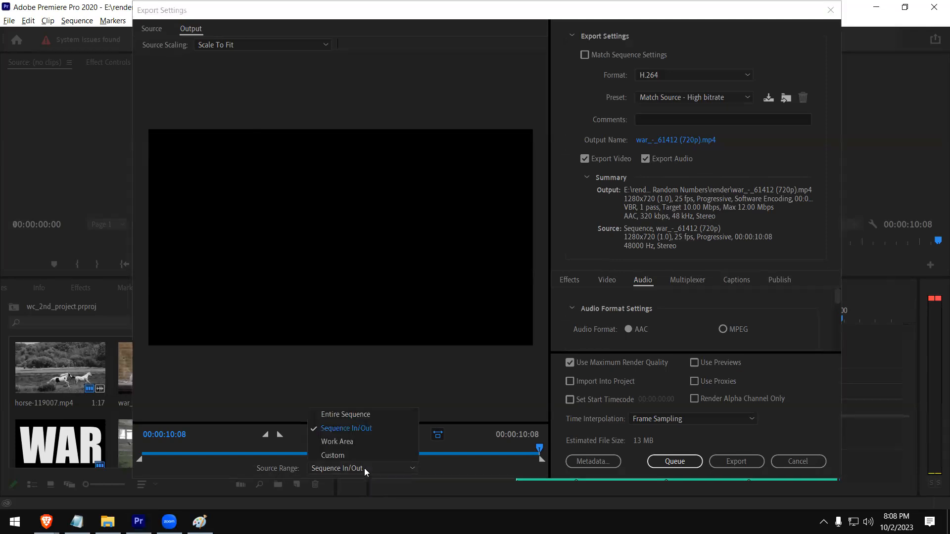
click(353, 416)
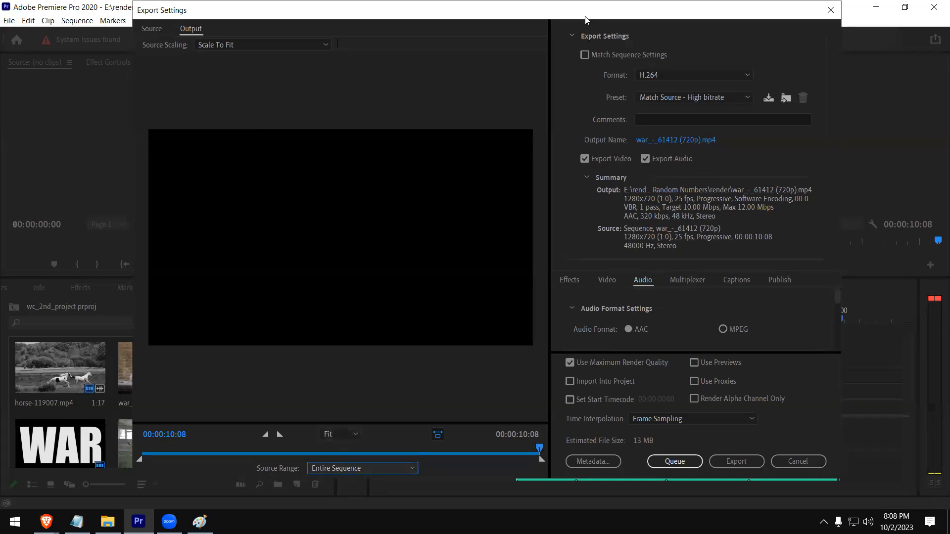
Review the available export formats and choose H.264.
drag(593, 18, 558, 26)
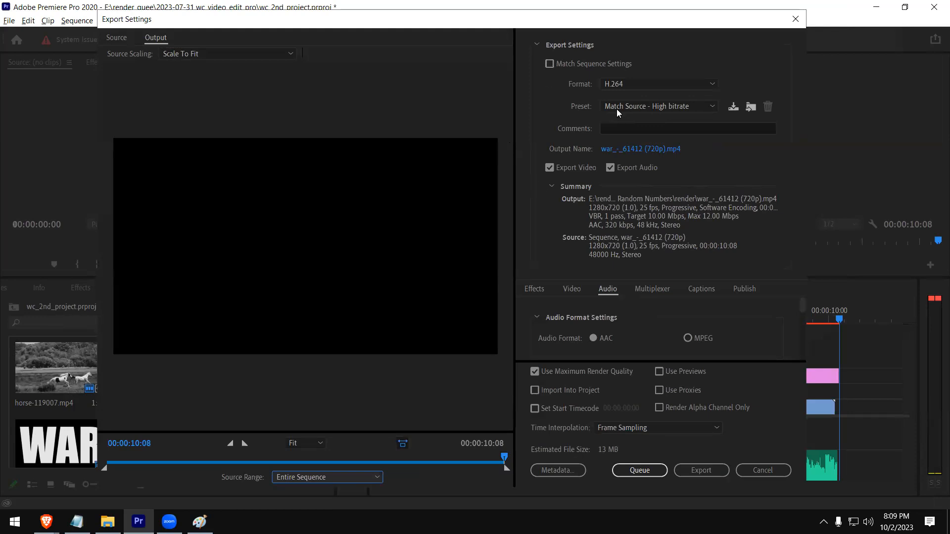
click(715, 84)
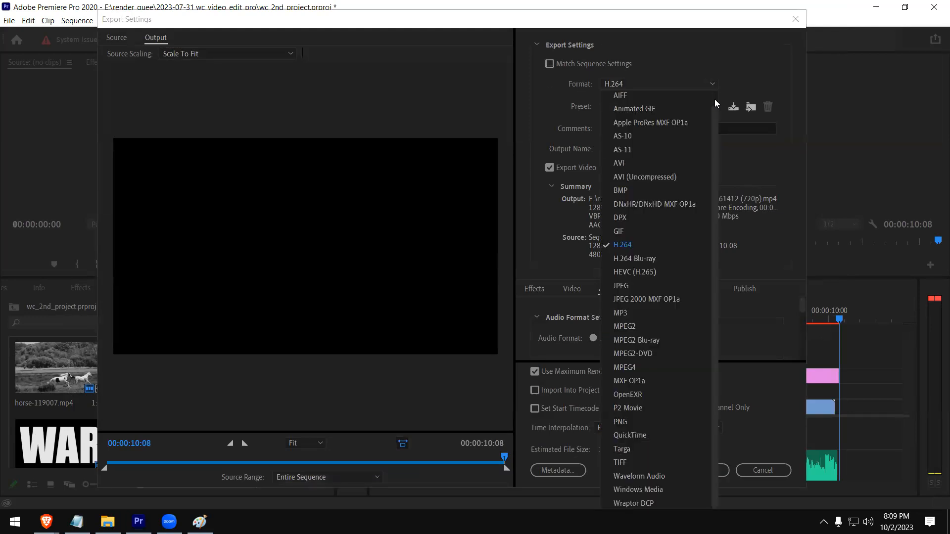
drag(715, 109, 720, 97)
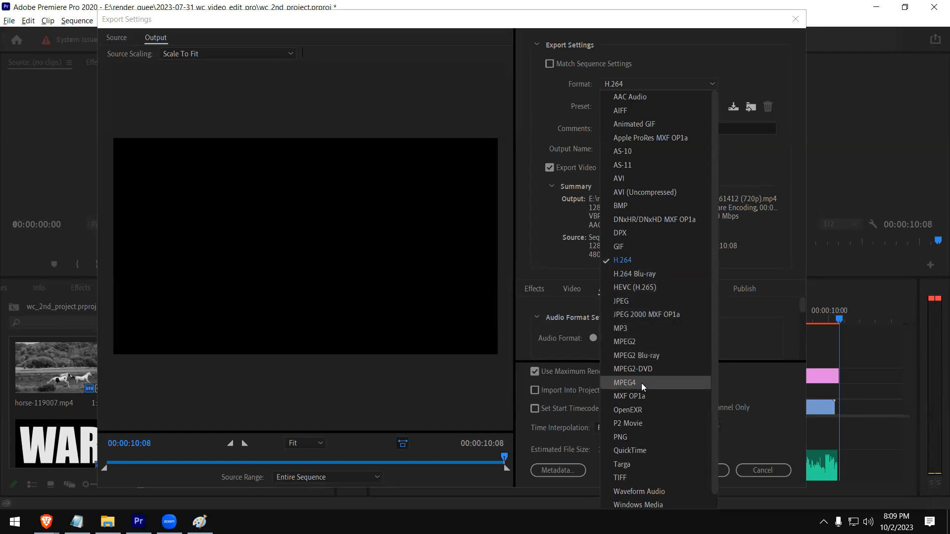
click(636, 260)
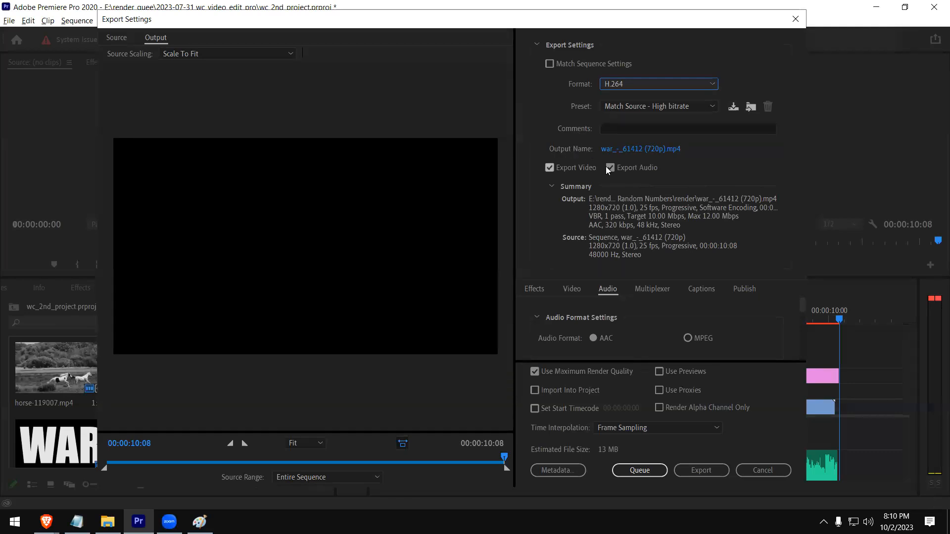
Start changing the export's output file and choose the render folder inside footages-vdo-editing as its location.
click(631, 149)
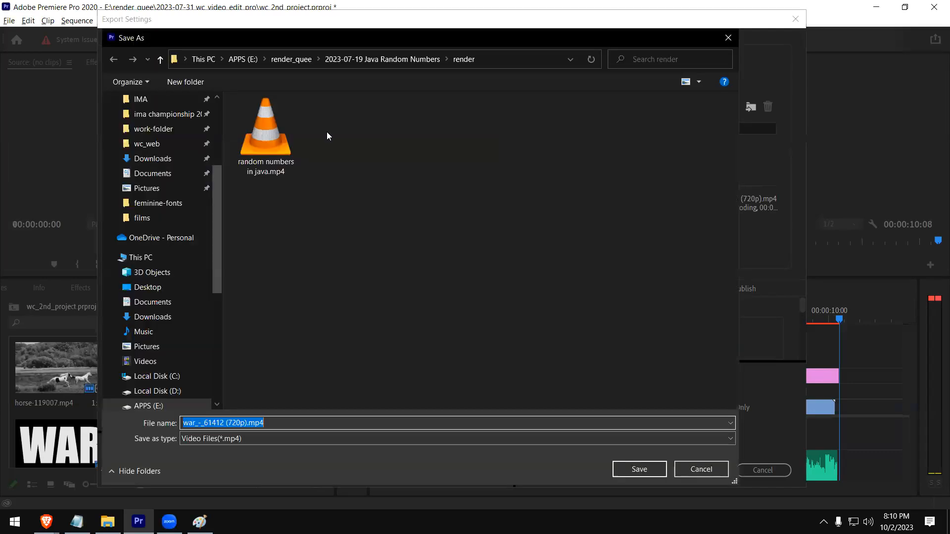
scroll(216, 127, up, 4)
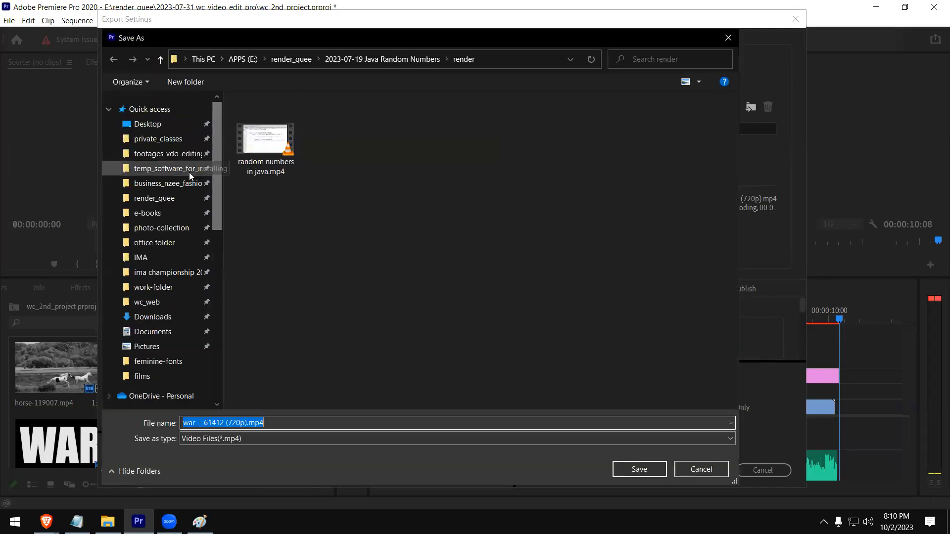
click(188, 155)
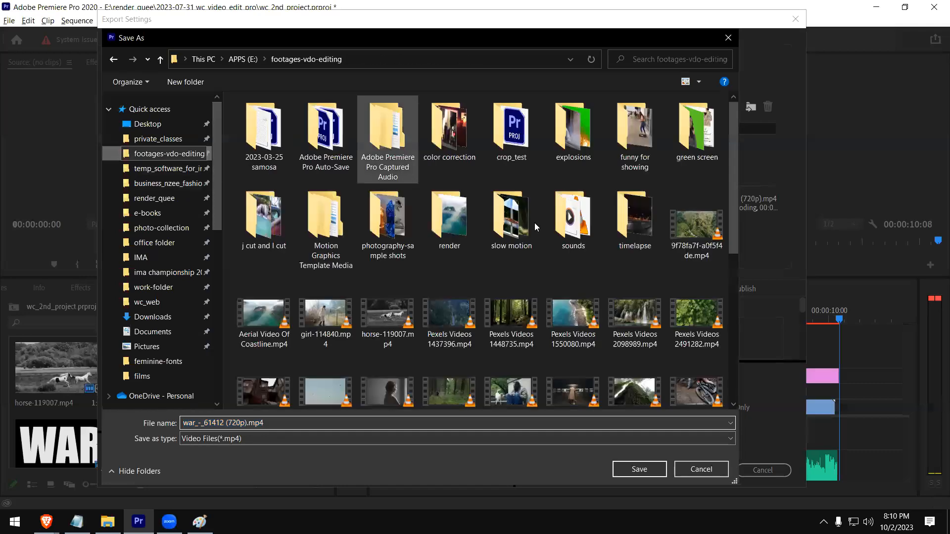
click(450, 220)
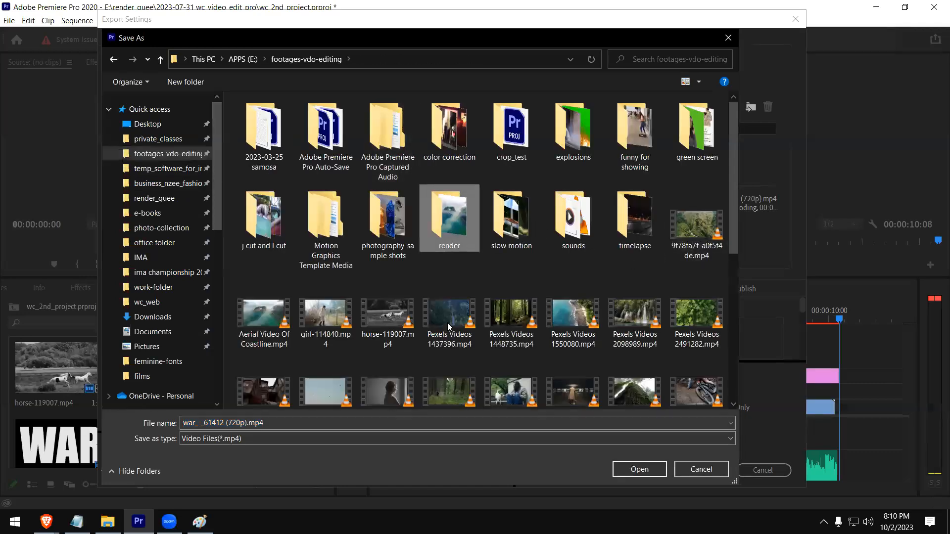
key(Return)
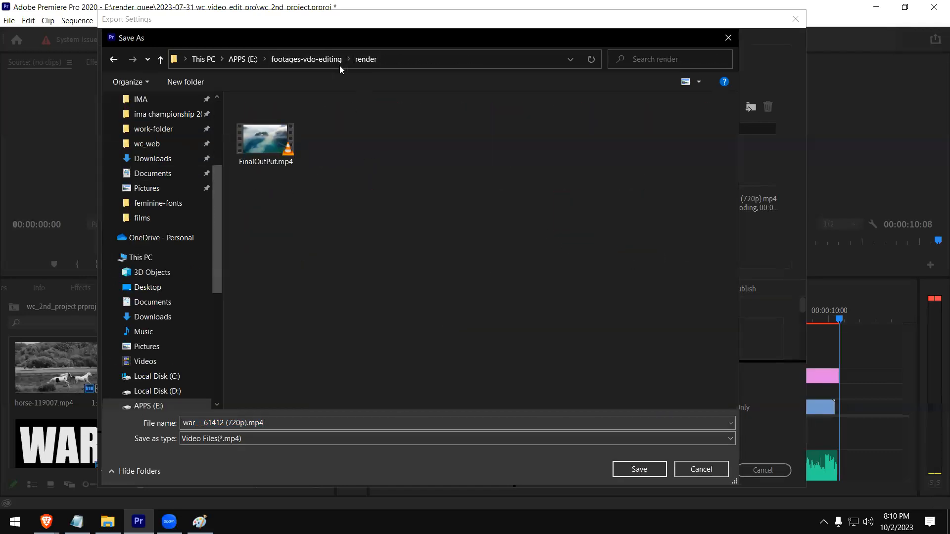
Name the output file "war rendered clip.mp4" and save the output name.
click(247, 427)
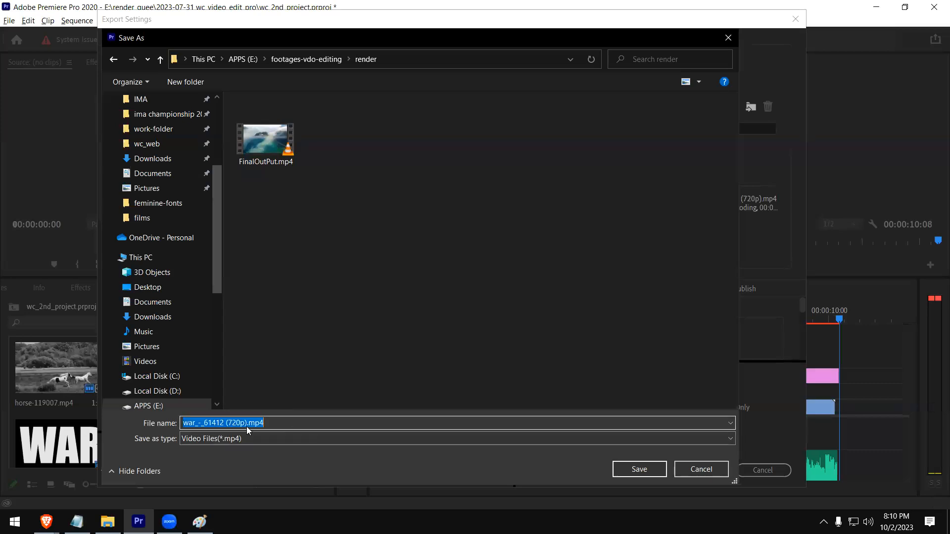
click(244, 424)
drag(245, 423, 91, 397)
key(BackSpace)
text(war)
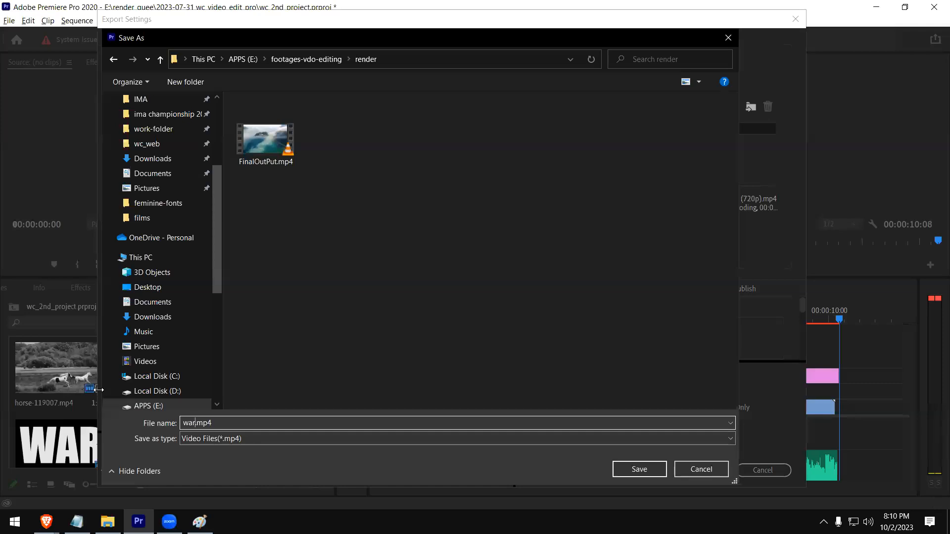
text( rendered clip b)
key(BackSpace)
key(BackSpace)
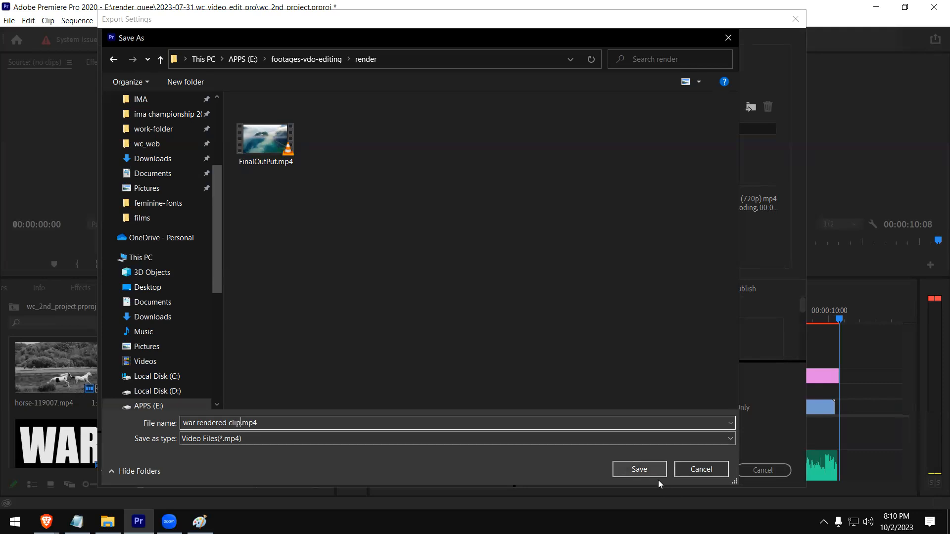
click(629, 474)
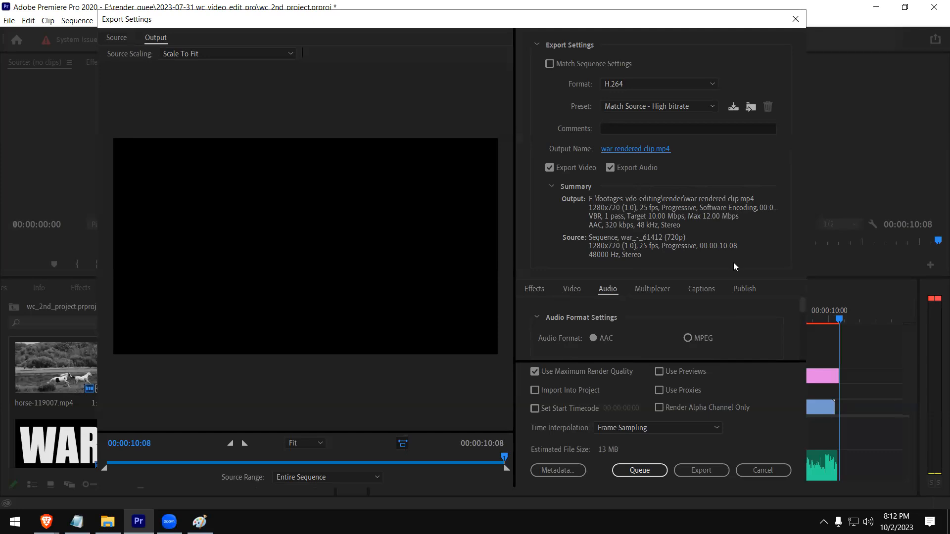
Look through the Effects and Video export settings and return to the Audio settings.
click(540, 292)
click(572, 292)
click(539, 296)
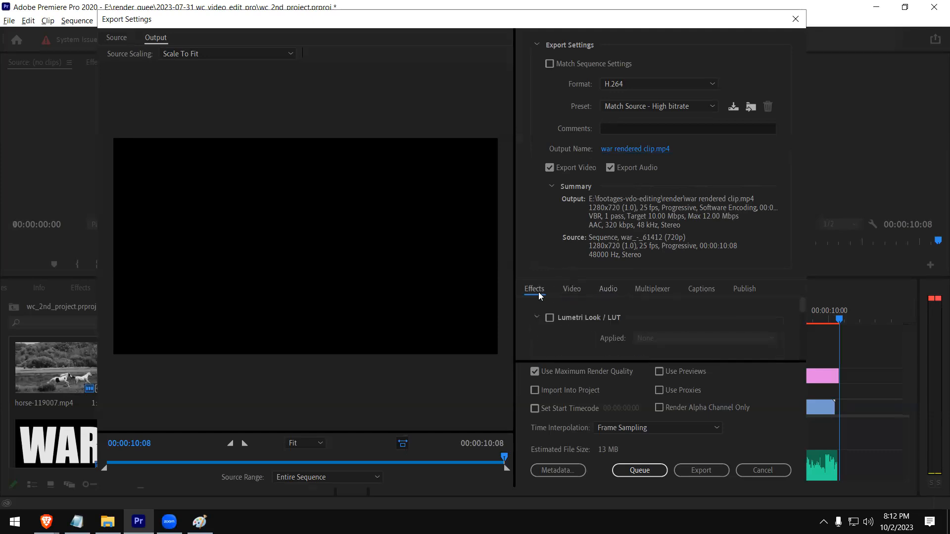
click(611, 292)
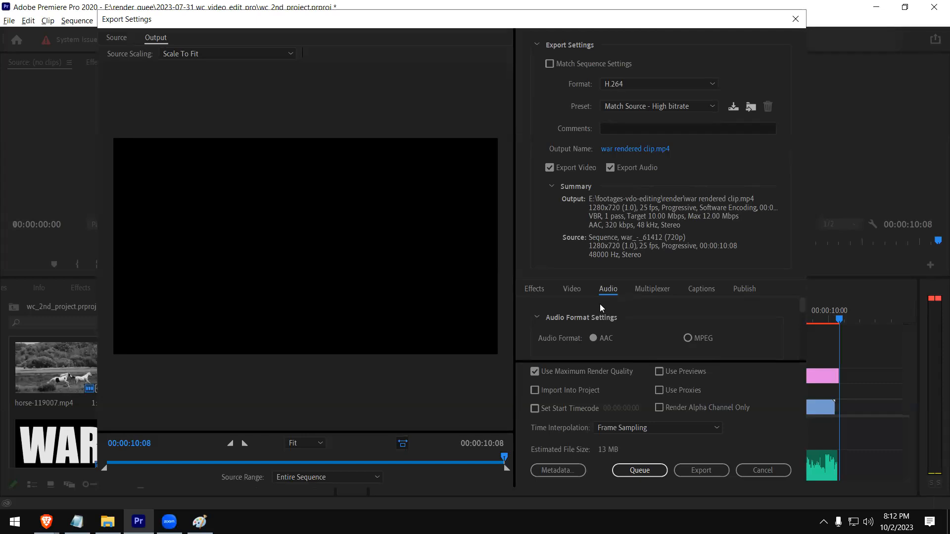
Check the Video and Audio settings, keep Use Maximum Render Quality enabled, and export the sequence.
click(569, 293)
click(612, 292)
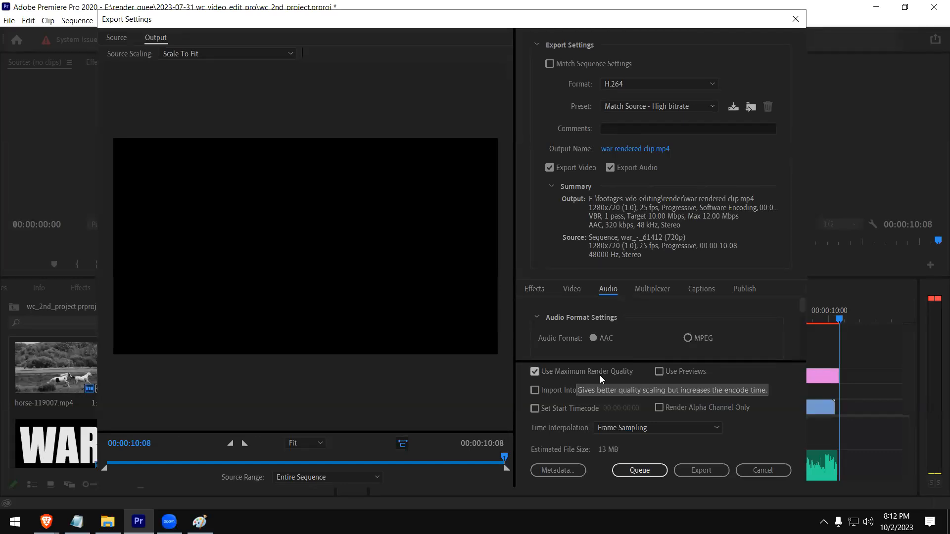
click(536, 371)
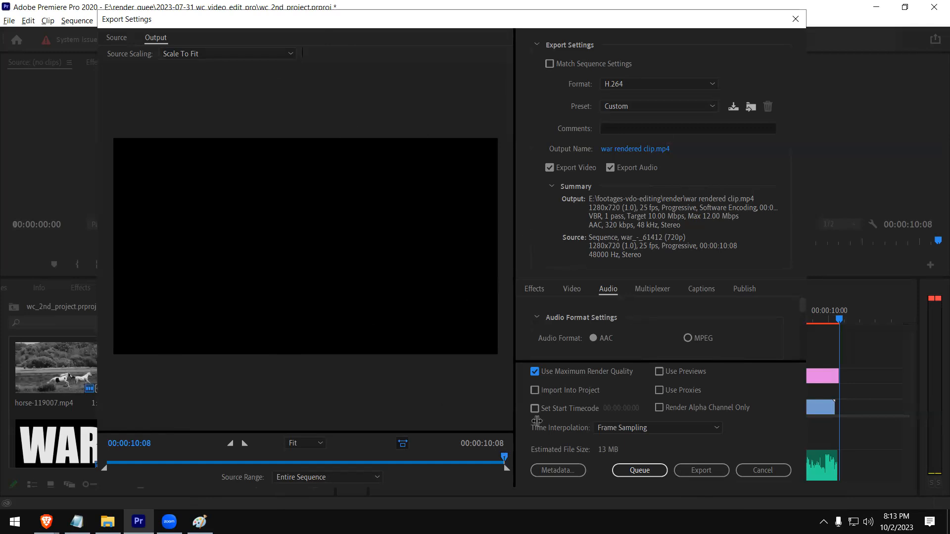
click(702, 471)
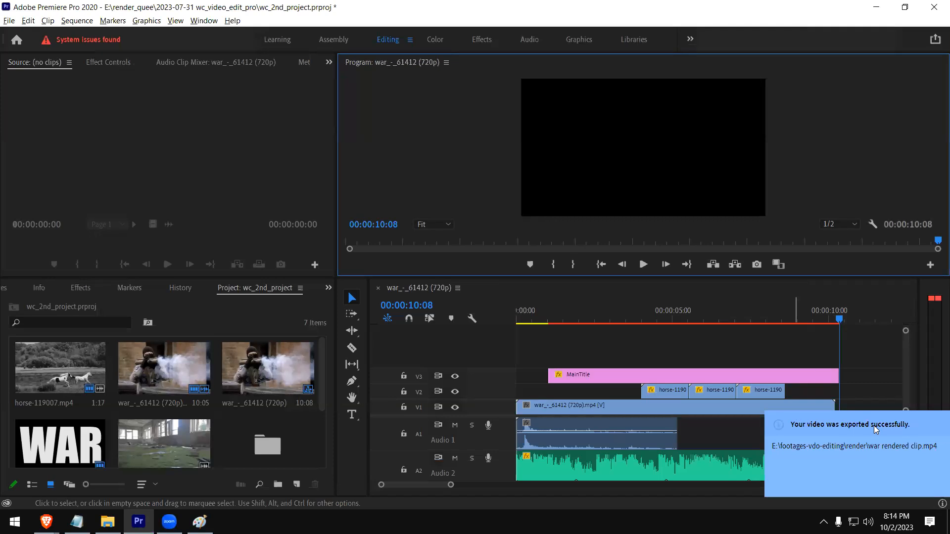
Switch to File Explorer and open the render folder inside footages-vdo-editing.
click(108, 522)
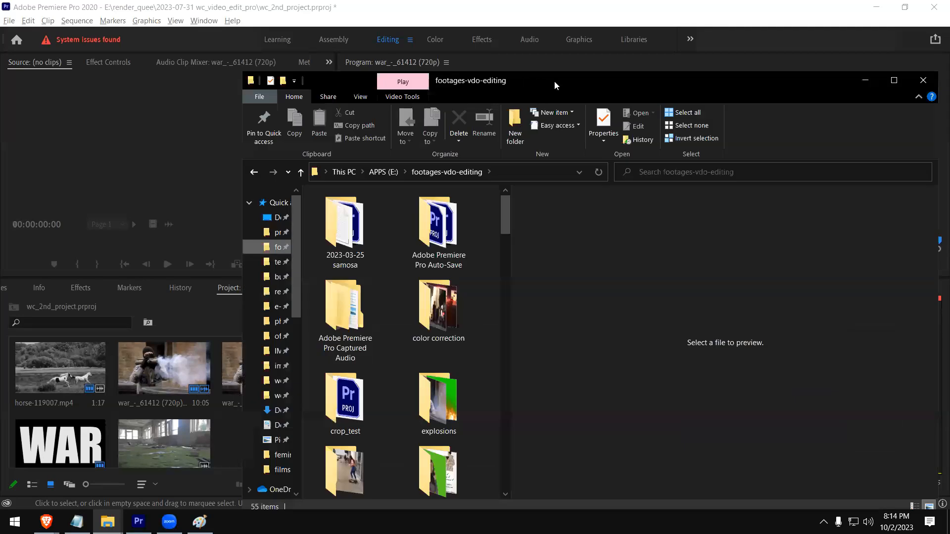
double_click(554, 82)
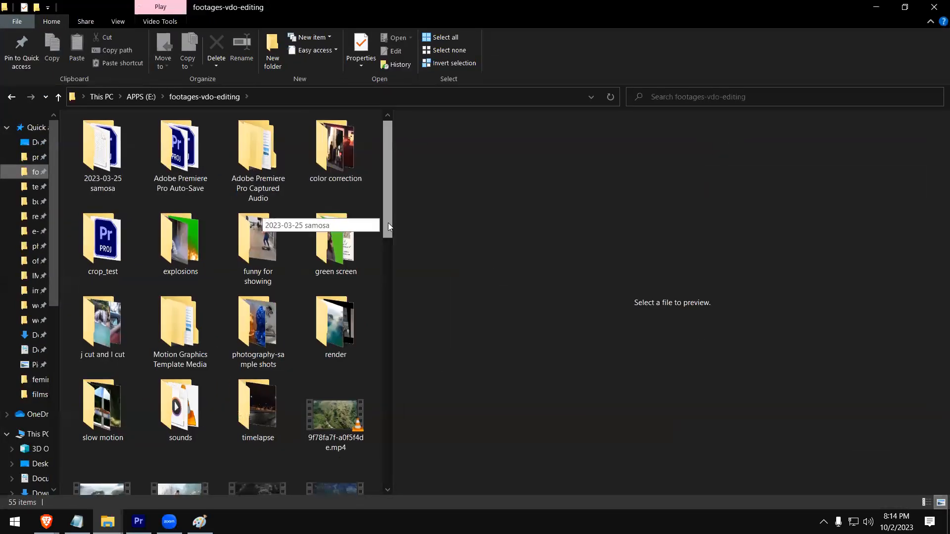
scroll(336, 267, down, 1)
double_click(335, 281)
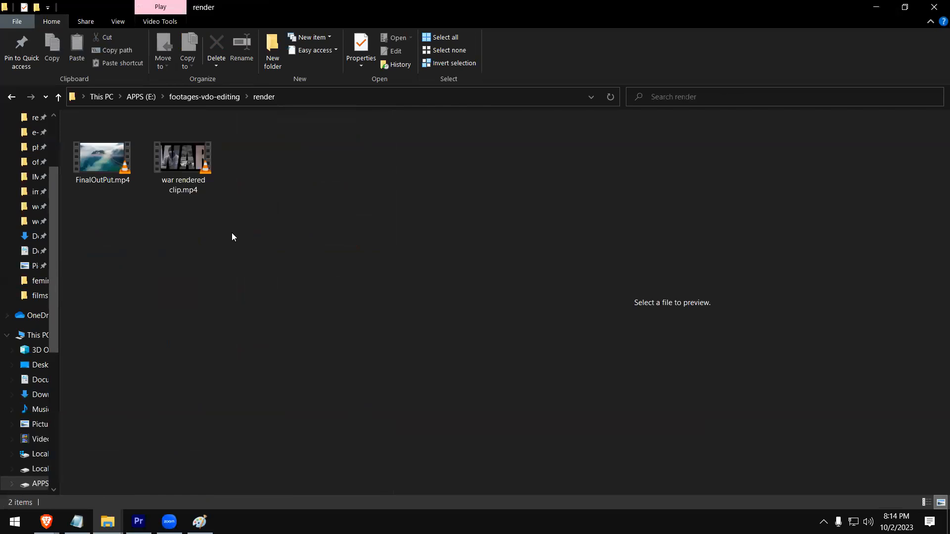
Play war rendered clip.mp4 in VLC media player, then close the player and reselect the file.
click(192, 158)
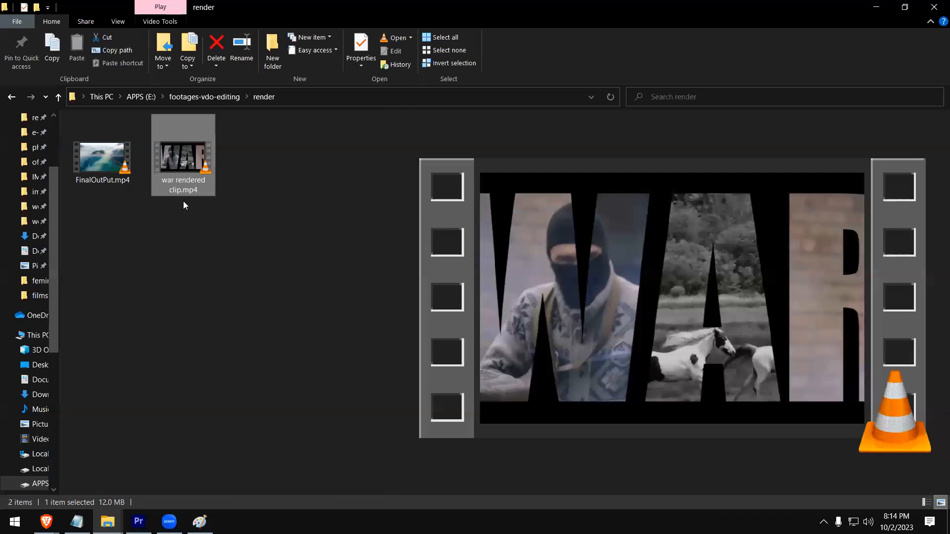
key(Return)
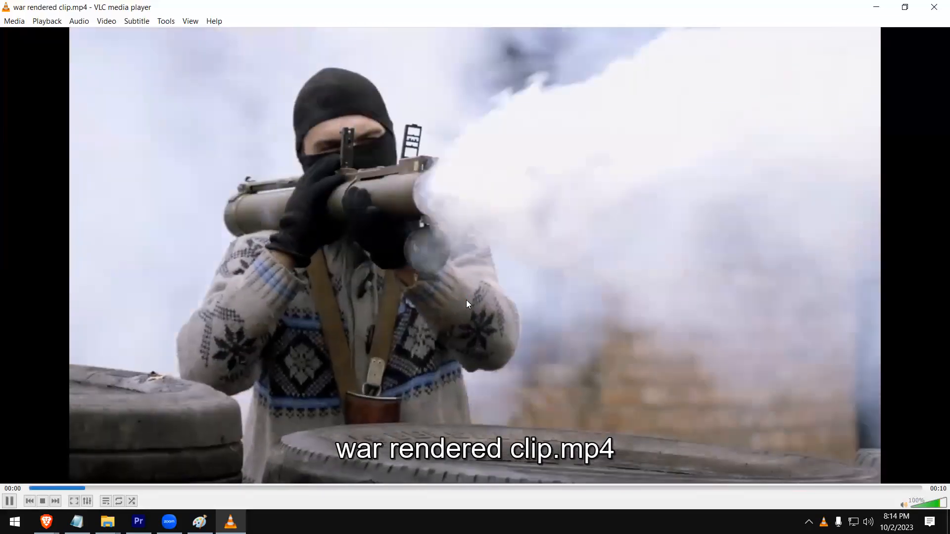
double_click(474, 301)
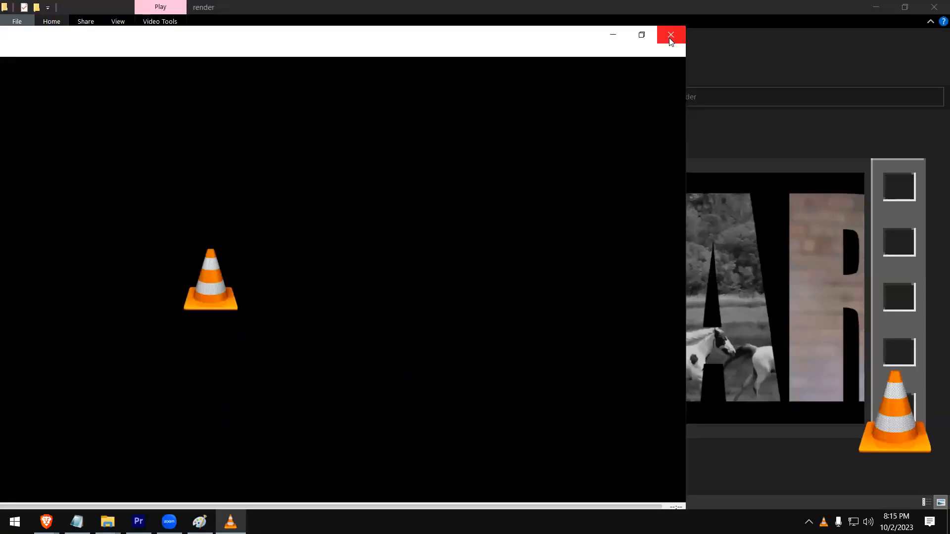
click(671, 35)
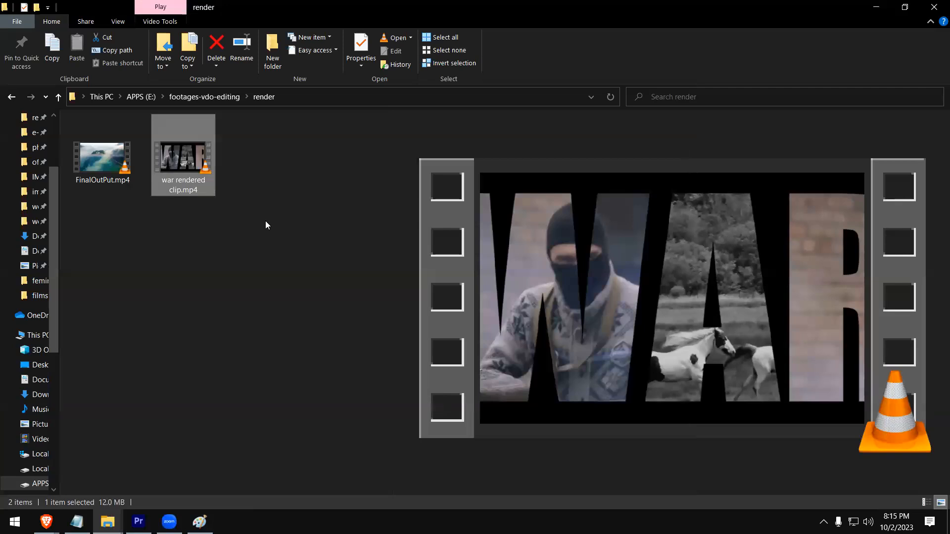
click(209, 217)
click(181, 179)
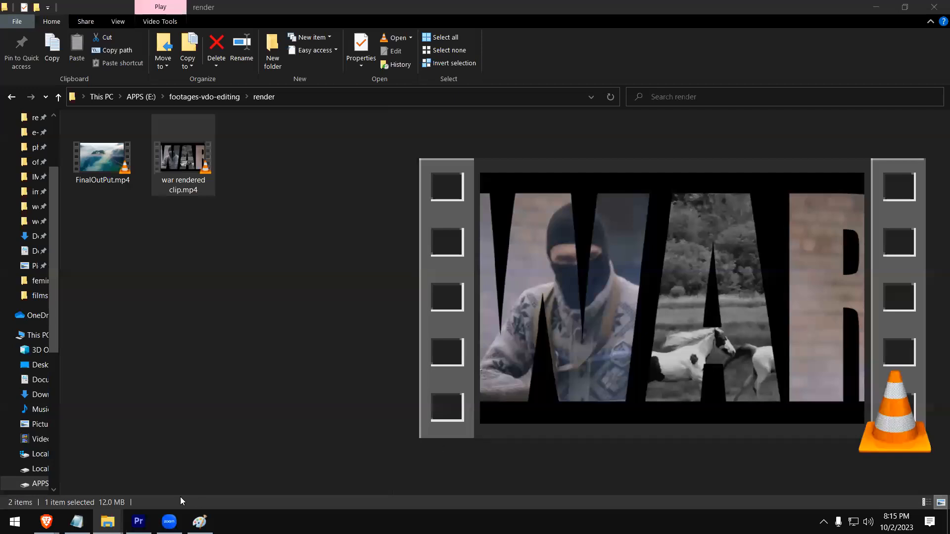
Open Notepad and enter the "Assement" outline covering the online test, the 1 to 3 minute video, its requirements, and the two-week submission limit.
key(super+r)
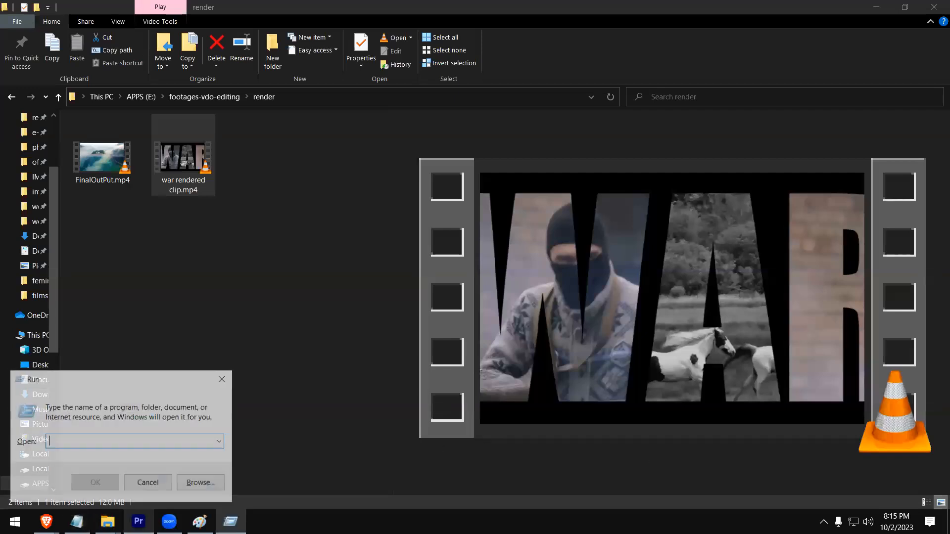
text(npt)
key(BackSpace)
key(BackSpace)
text(notepad)
key(Return)
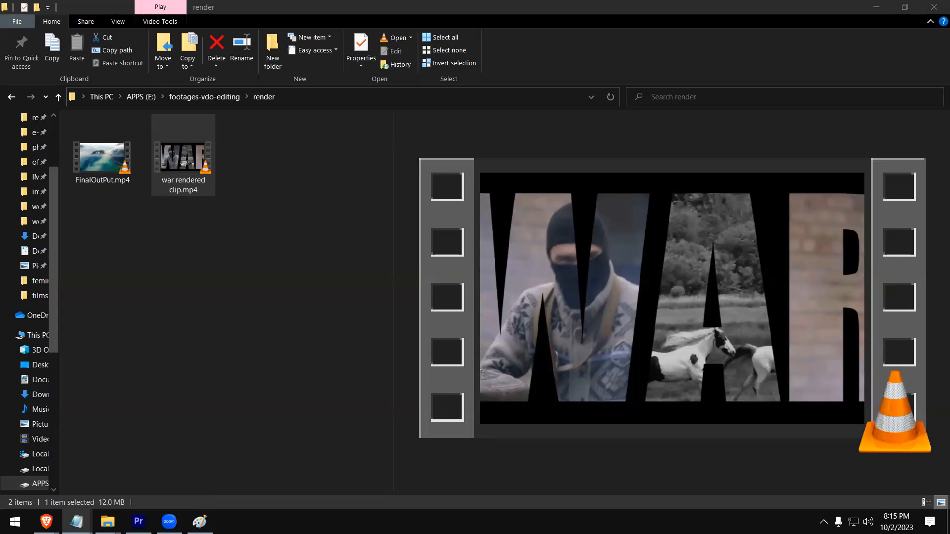
text(Assement 	1. Test online / MCQ + short answers 	2. min of 1 min maximum of 3 mins 		creativity 		use of tools 		use of techniques 		google drive (300mb) 		share the link in a google sheet that i share 		create a MS Word Document that shows some steps  	max 2 weeks to submit the video)
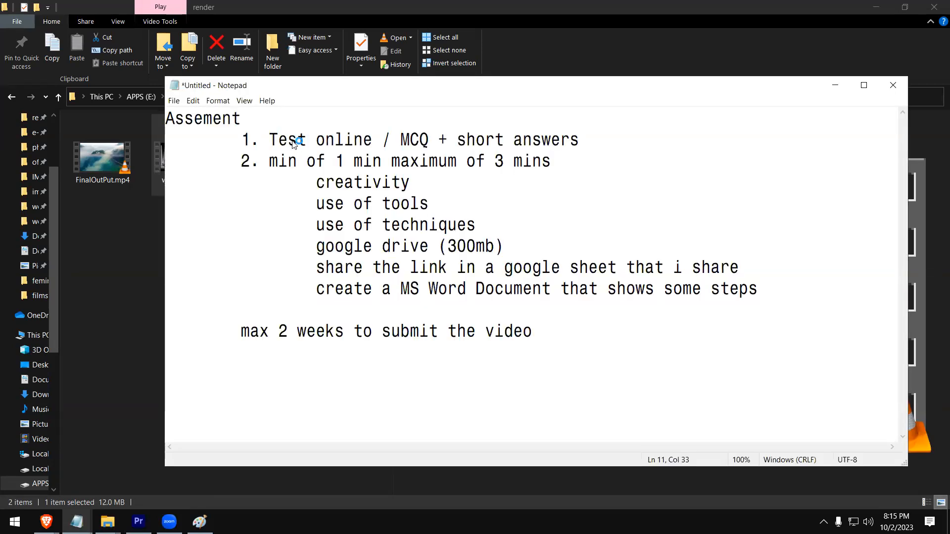
Highlight the "Test online / MCQ + short answers" line in the assessment notes to examine it.
click(270, 140)
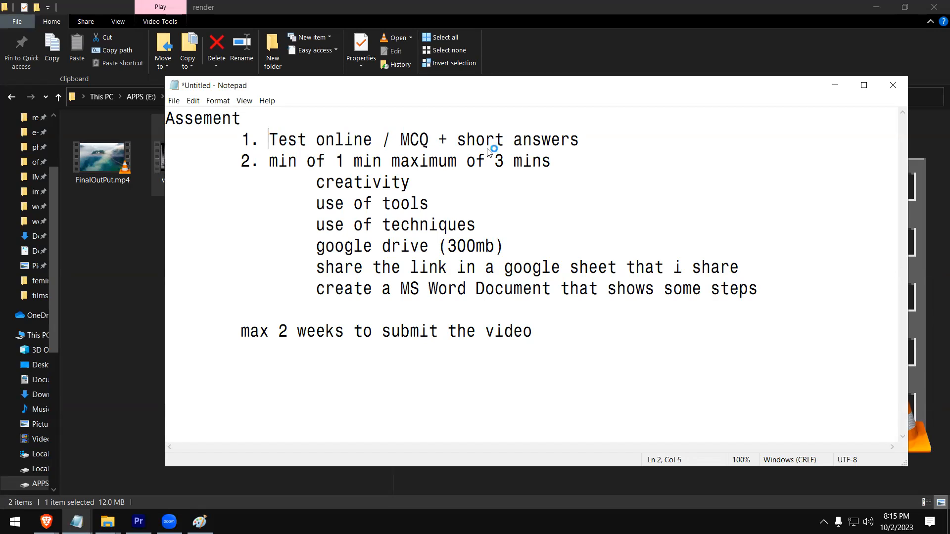
shift+click(580, 140)
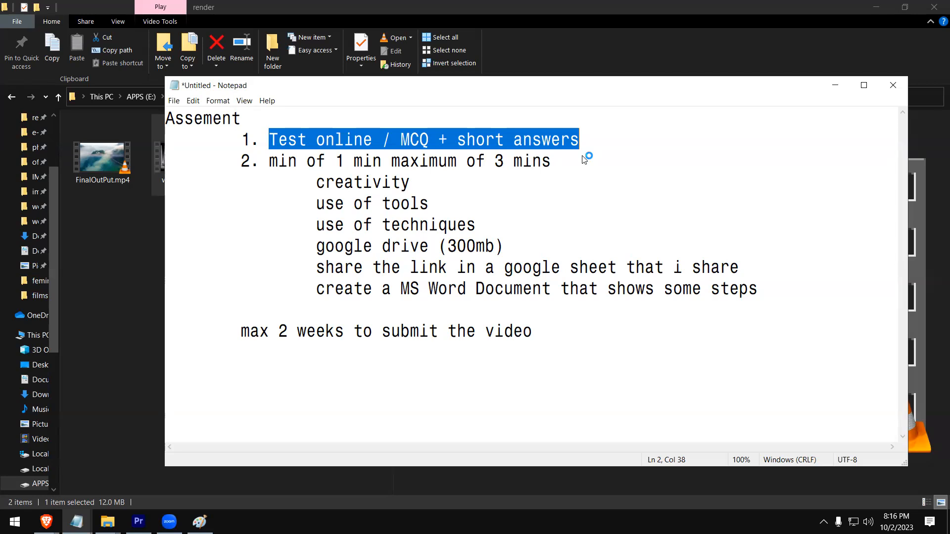
click(593, 146)
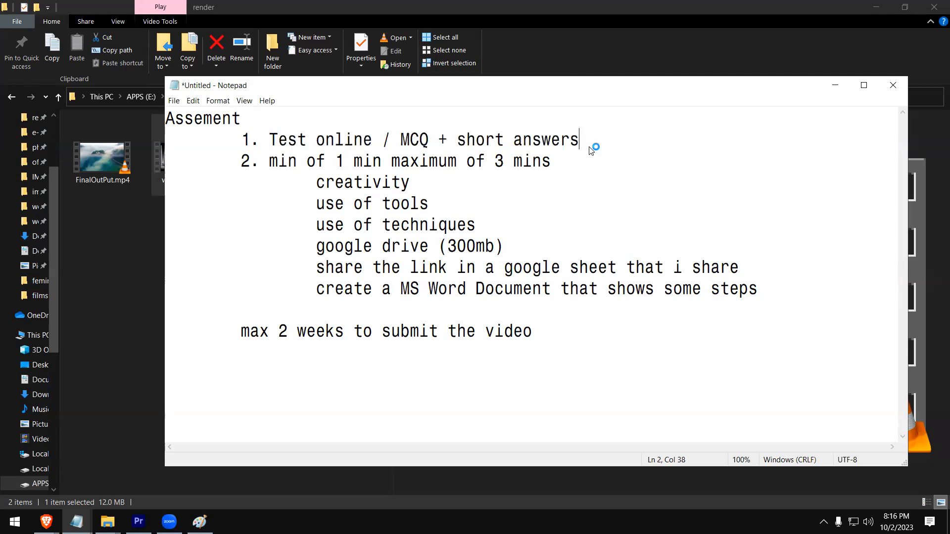
text(??)
key(BackSpace)
key(BackSpace)
Examine the assessment notes' video length line and the creativity criterion, highlighting each in turn.
mouse_move(243, 162)
mouse_down()
mouse_move(315, 247)
mouse_move(764, 293)
mouse_move(512, 254)
mouse_move(246, 140)
mouse_move(245, 159)
mouse_up()
click(765, 294)
click(344, 182)
click(268, 162)
drag(269, 163, 556, 164)
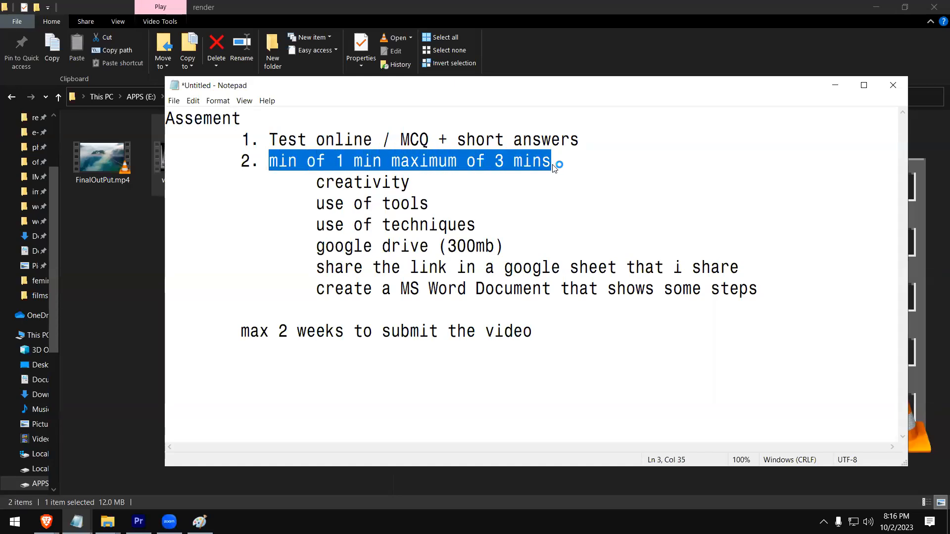
click(554, 167)
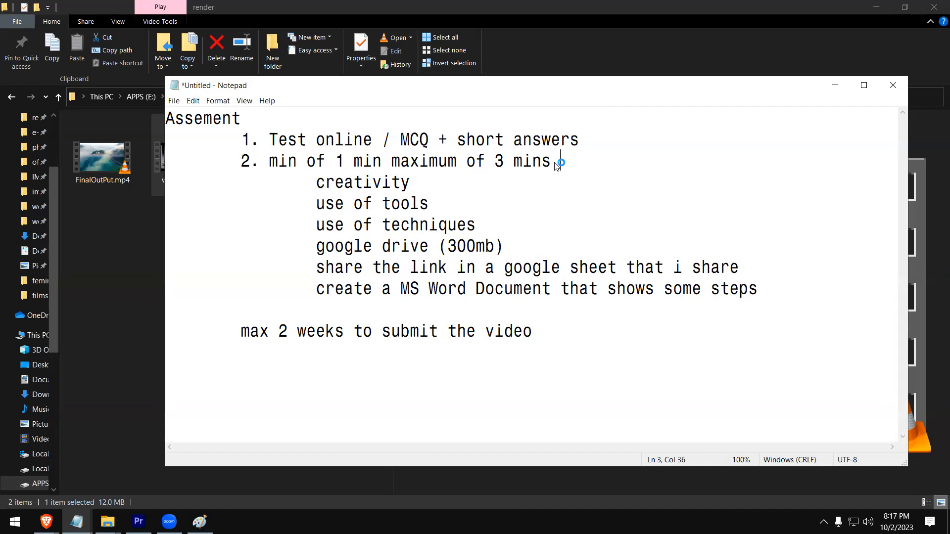
drag(318, 183, 408, 183)
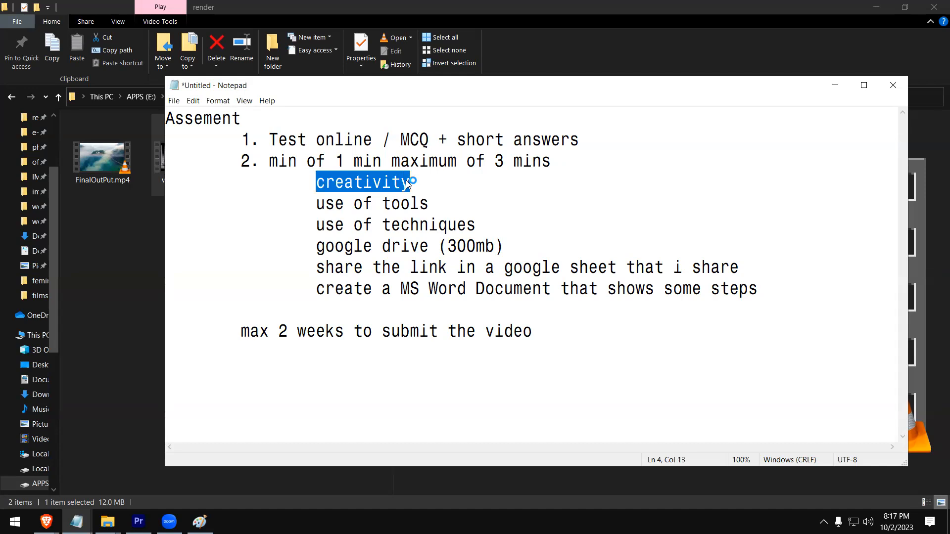
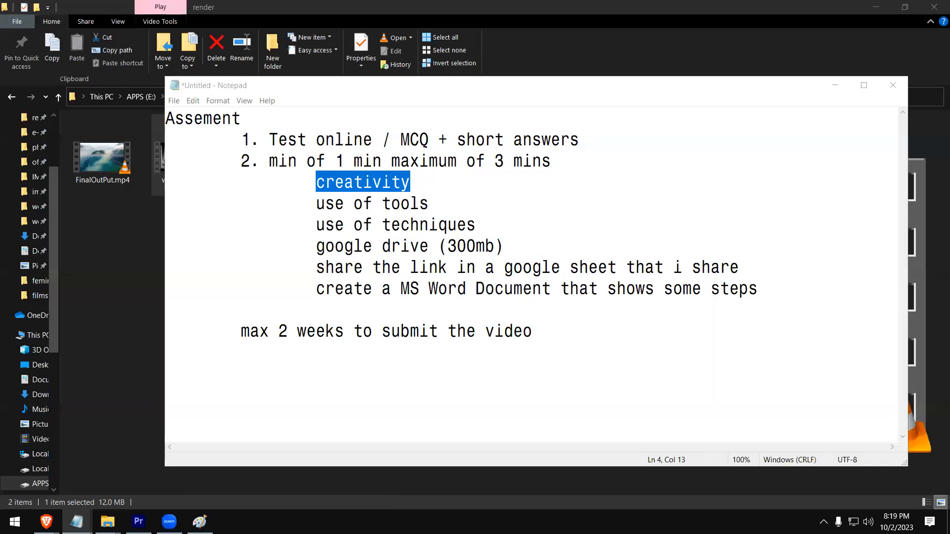
Glance at the Premiere Pro timeline, then return to Notepad and highlight the "use of techniques" and "google drive (300mb)" lines.
click(139, 522)
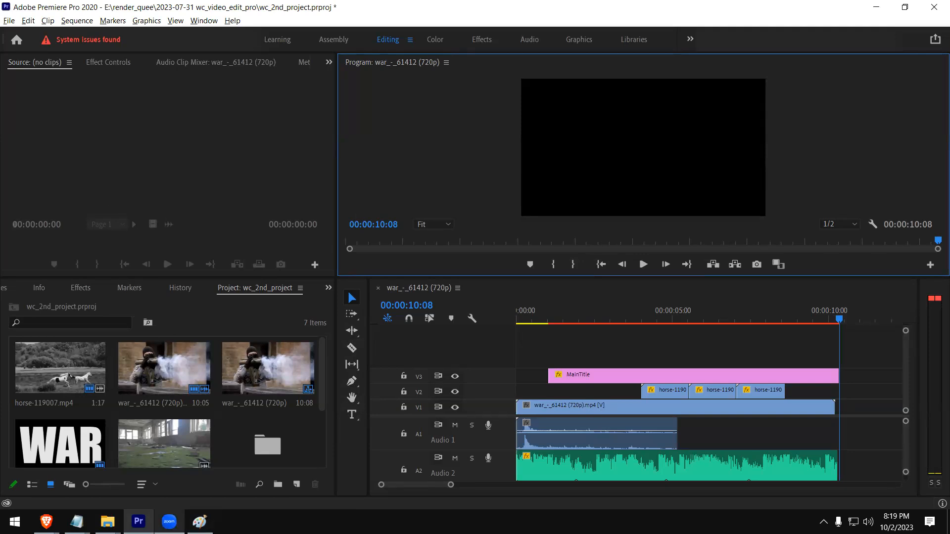
mouse_move(76, 522)
click(166, 500)
click(366, 223)
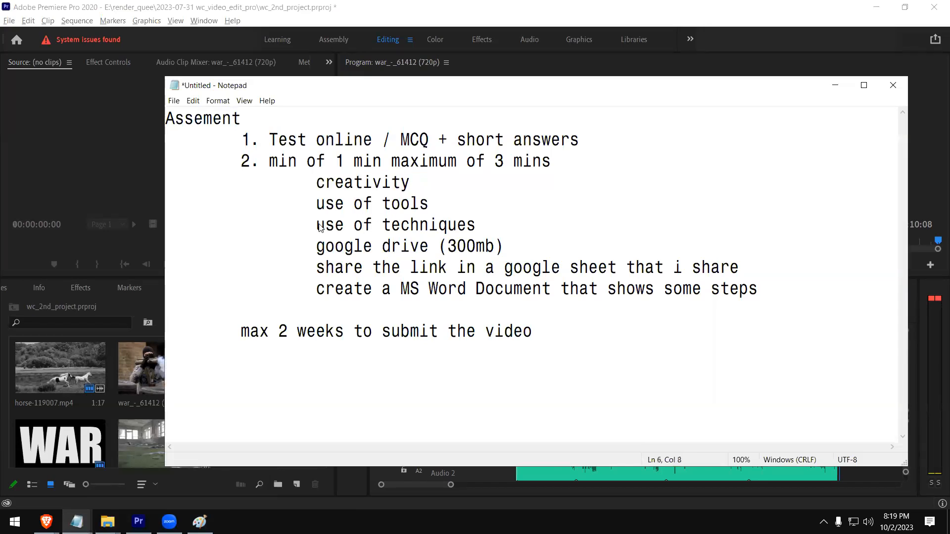
drag(477, 228, 317, 228)
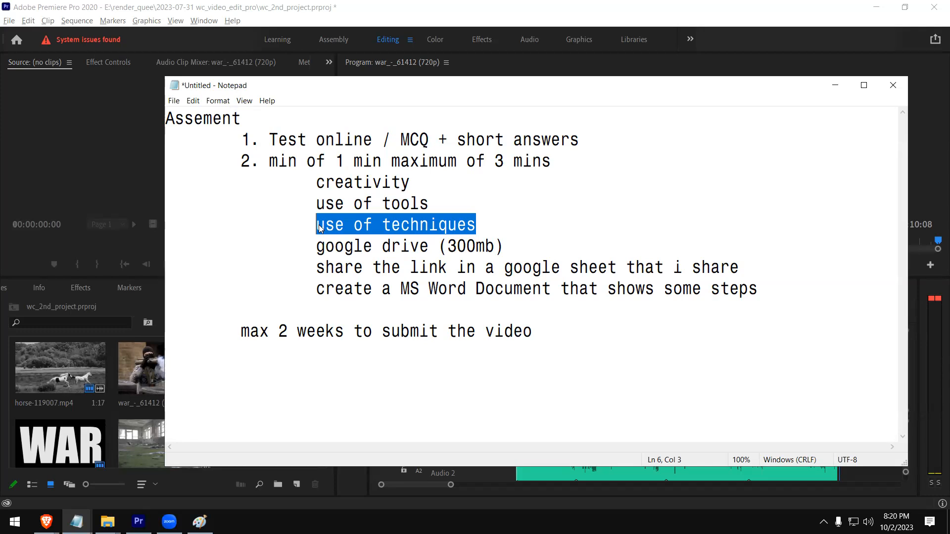
click(323, 248)
drag(323, 248, 504, 249)
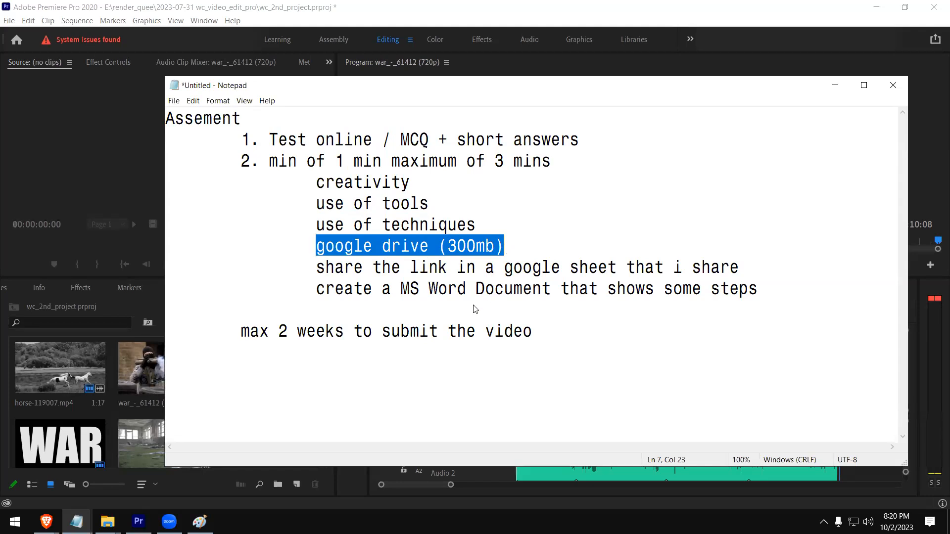
Insert the contact's e-mail address in parentheses on an indented line below the Google Sheet sharing note.
click(46, 522)
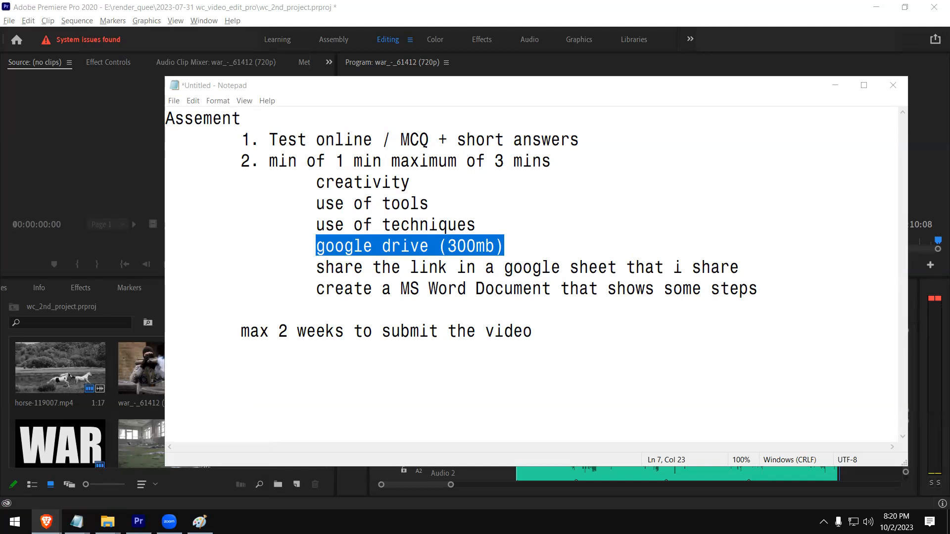
click(745, 269)
key(Return)
key(ctrl+v)
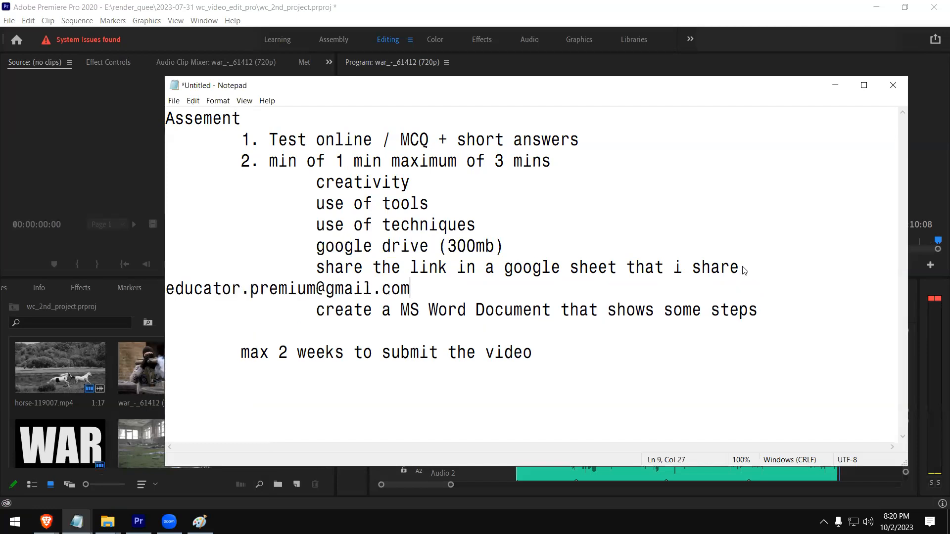
key(Home)
key(Tab)
key(Tab)
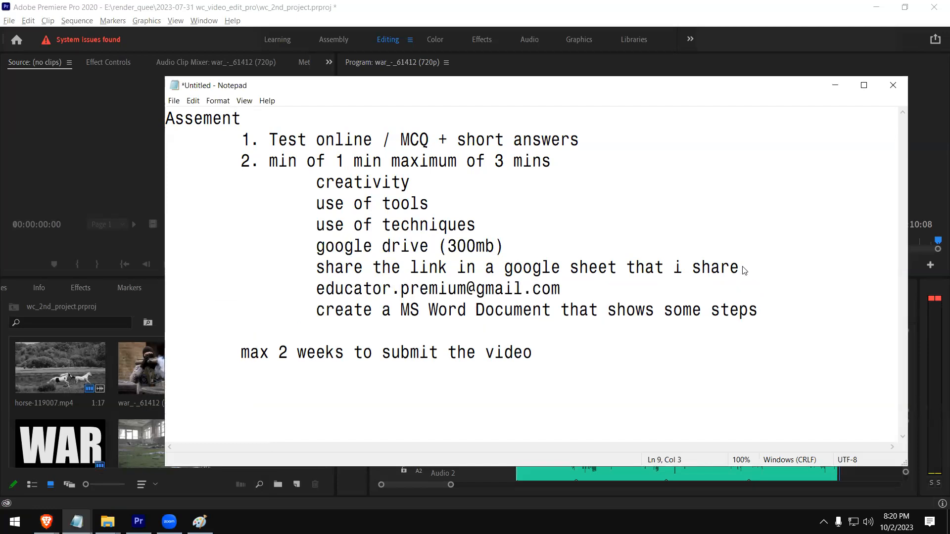
text(()
key(End)
text())
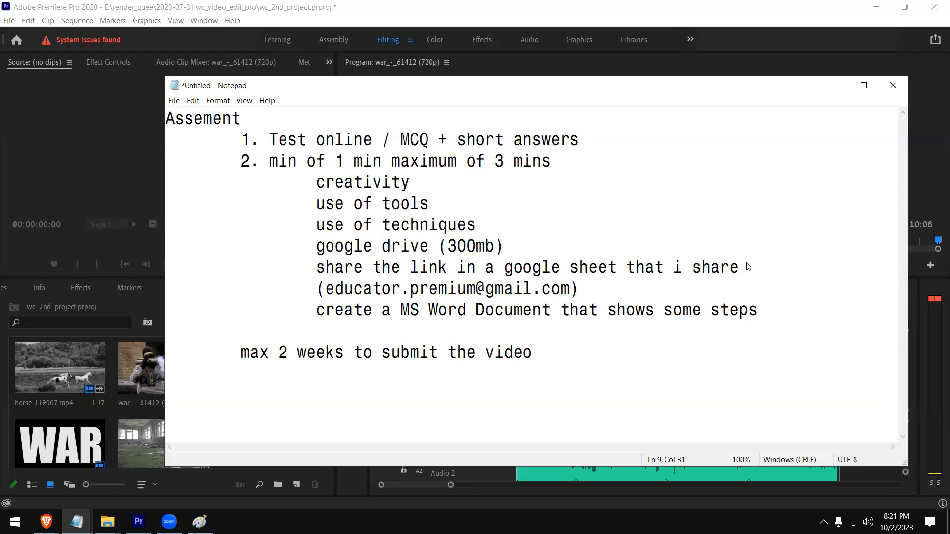
Add a "B-ROLL" heading at the end of the assessment notes, below the submission deadline.
click(536, 401)
key(Return)
key(Return)
text(B-ROLL)
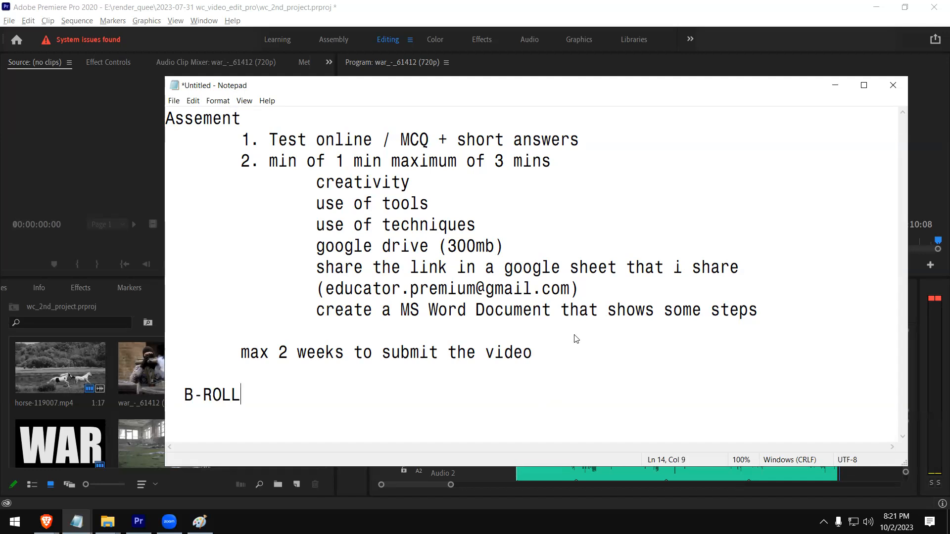
Highlight the contact's e-mail and the "create a MS Word Document" requirement in the notes to review them.
click(578, 296)
shift+click(326, 288)
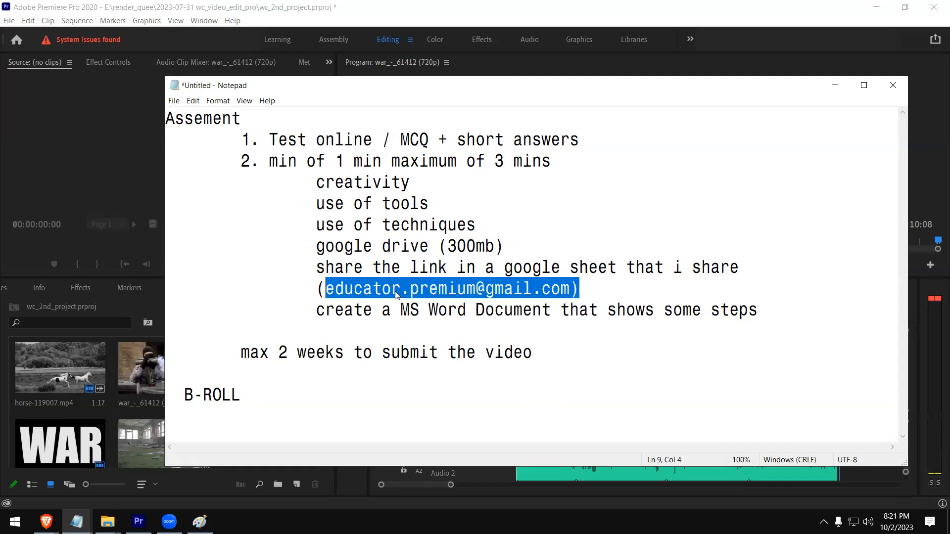
click(341, 302)
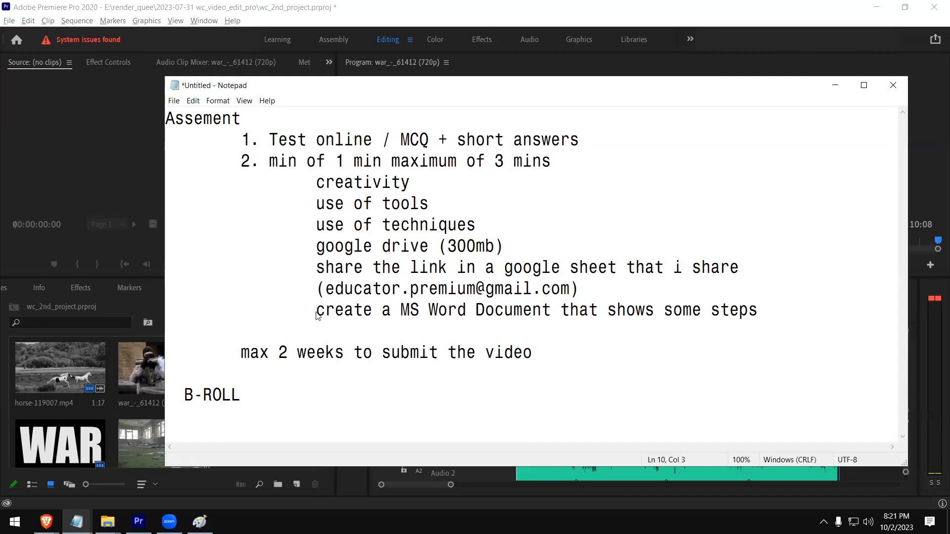
shift+click(552, 311)
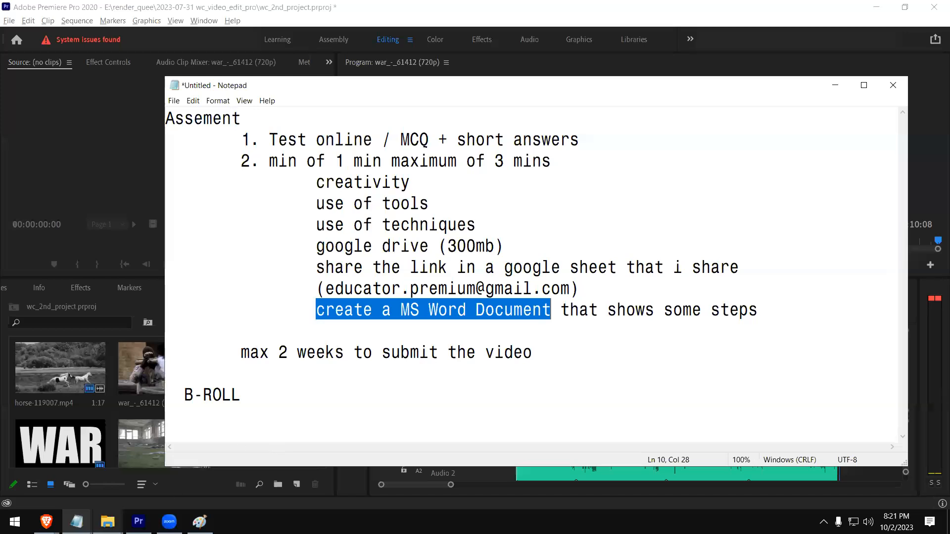
Switch to File Explorer's render window and go up to the footages-vdo-editing folder.
click(107, 522)
click(230, 475)
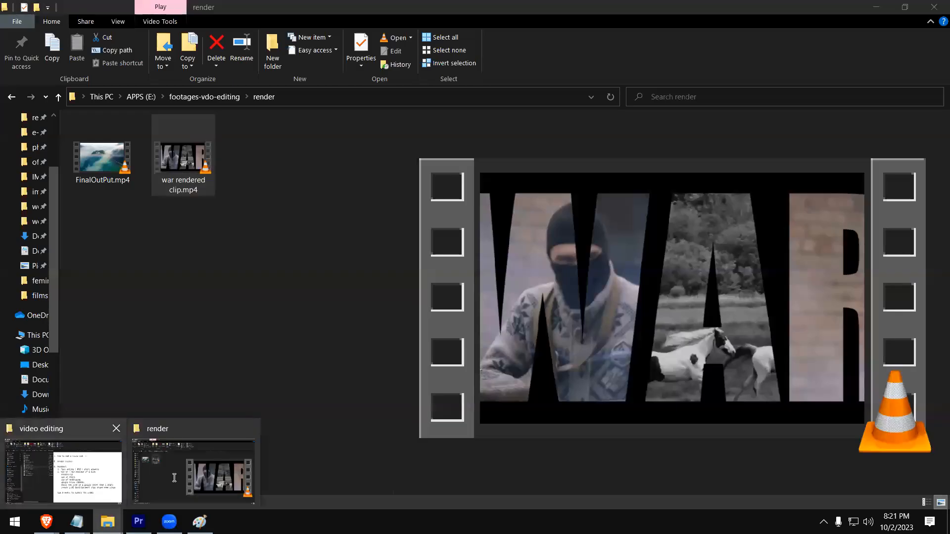
click(204, 97)
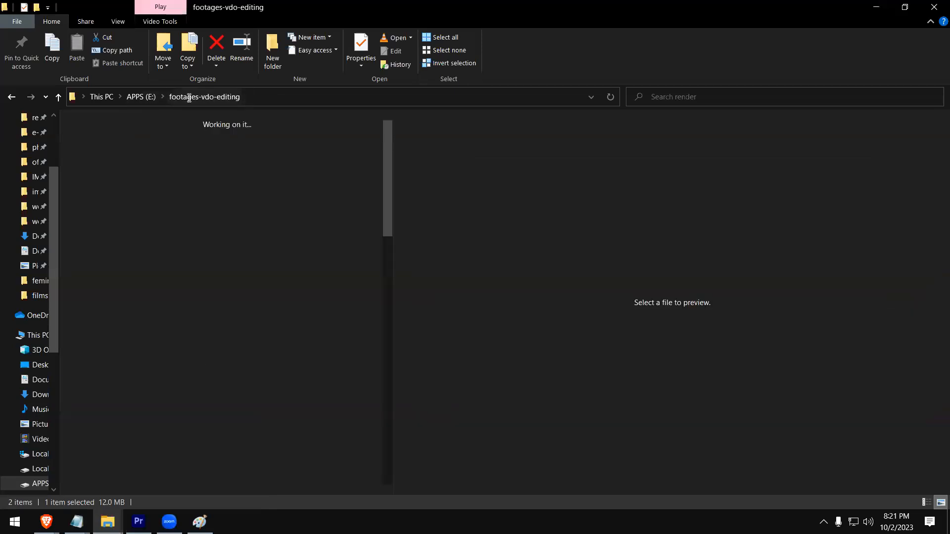
Open the student's Word assignment from Warlton College's video editing > student assignment folder, inside private_classes.
scroll(35, 148, up, 3)
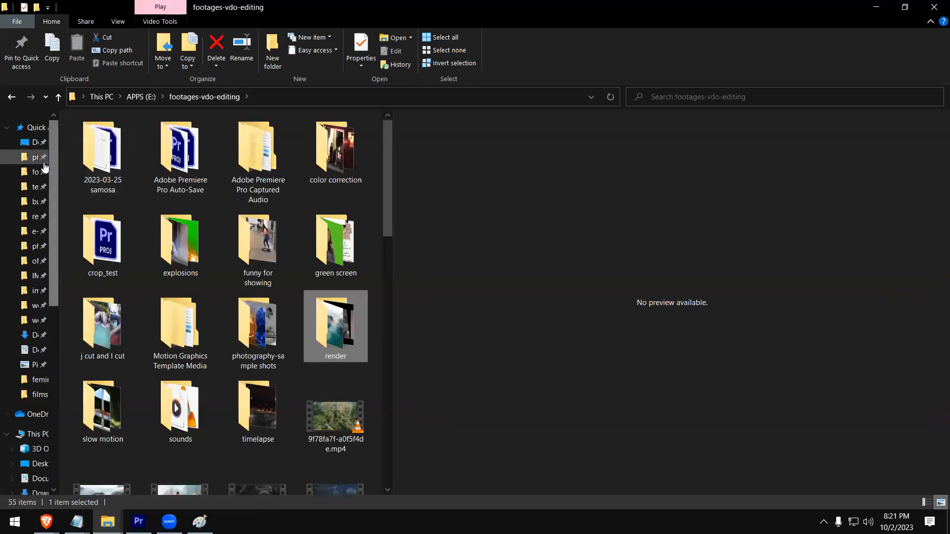
click(34, 157)
double_click(121, 309)
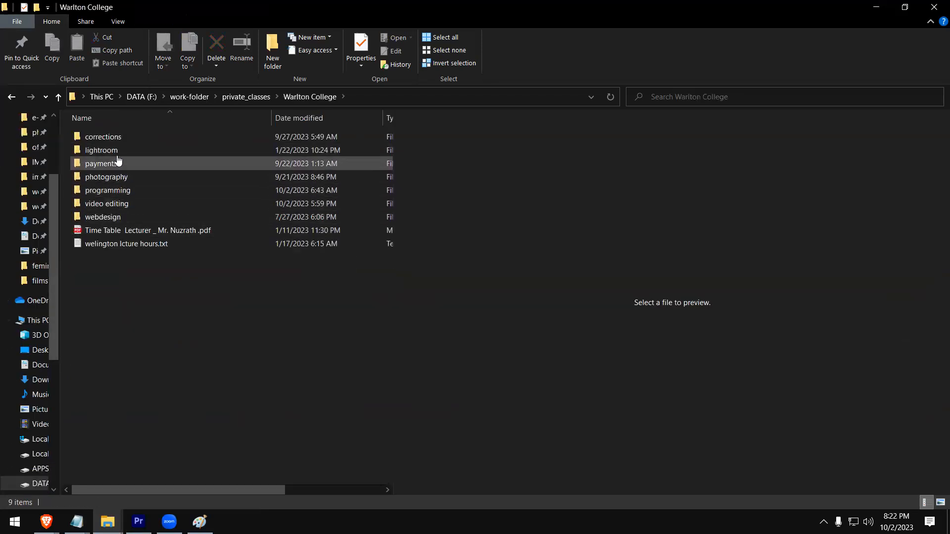
double_click(118, 204)
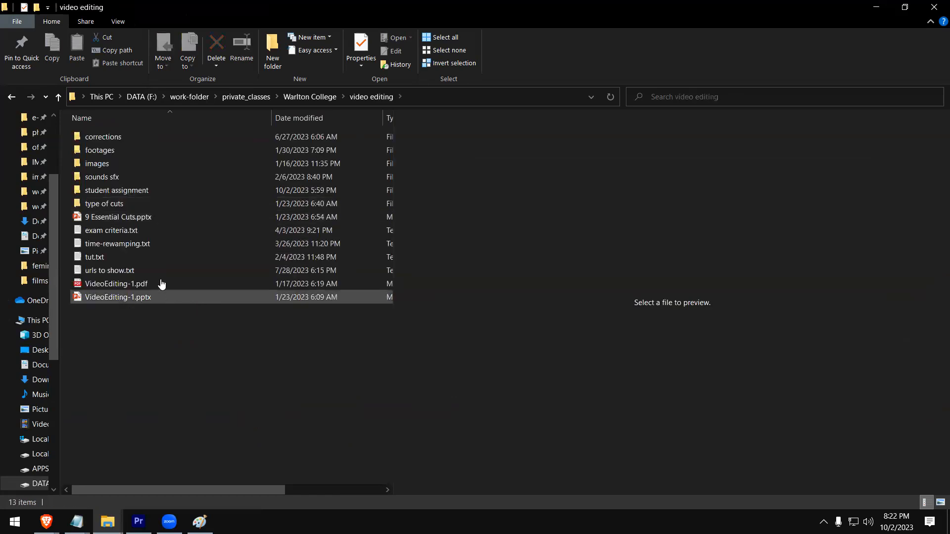
double_click(116, 194)
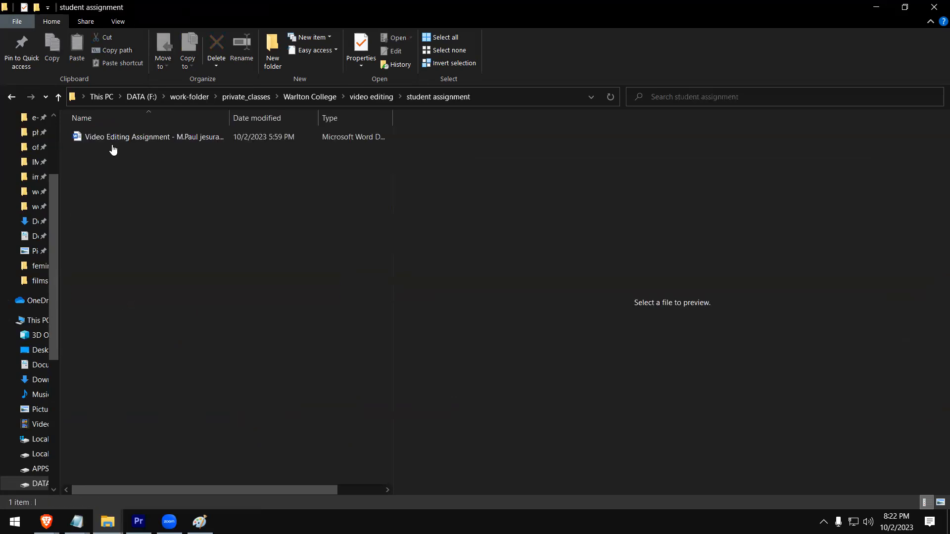
double_click(112, 142)
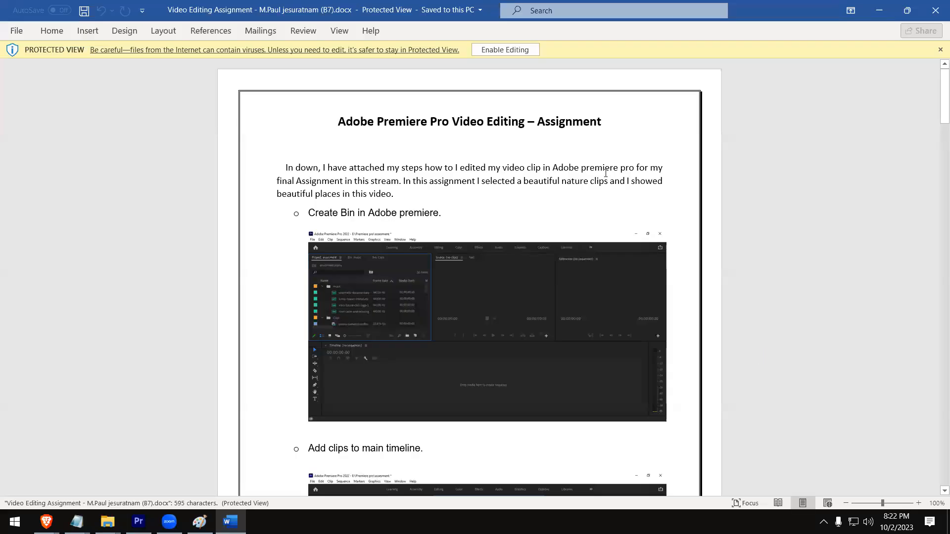
Enable editing for the student's Word assignment and enlarge the document view to 170%.
click(512, 50)
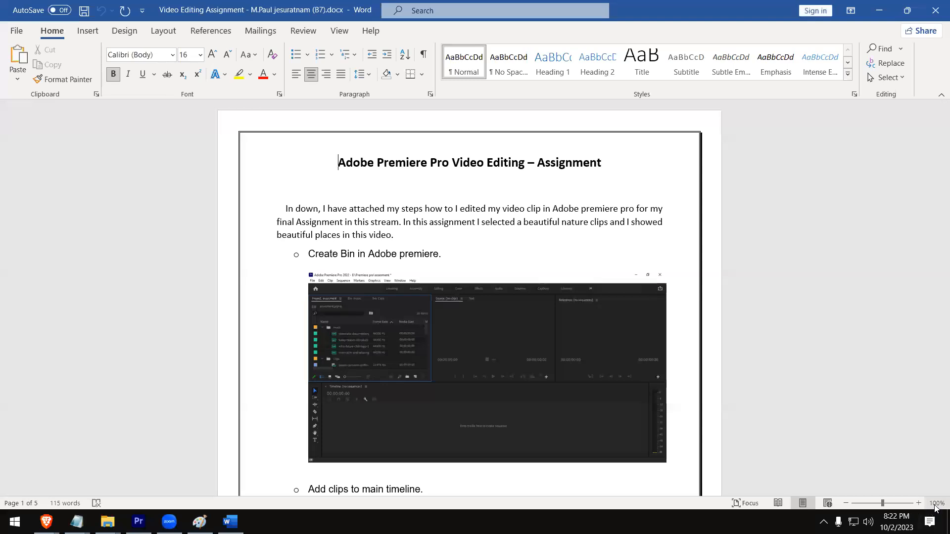
click(918, 503)
click(919, 504)
click(918, 504)
click(919, 504)
ctrl+scroll(221, 195, up, 3)
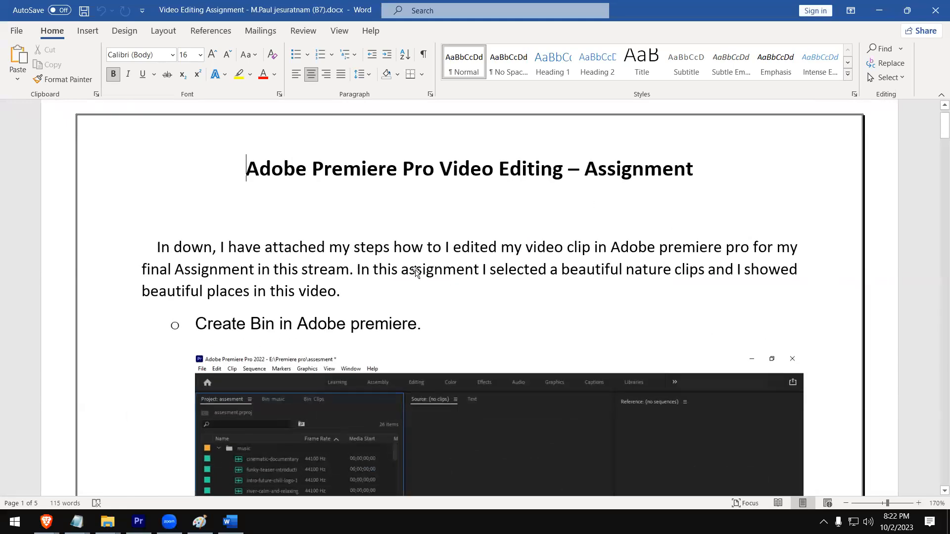
Examine the assignment's introduction and its screenshots on creating bins, adding clips, adjusting clips and adding fade effects.
scroll(198, 213, down, 1)
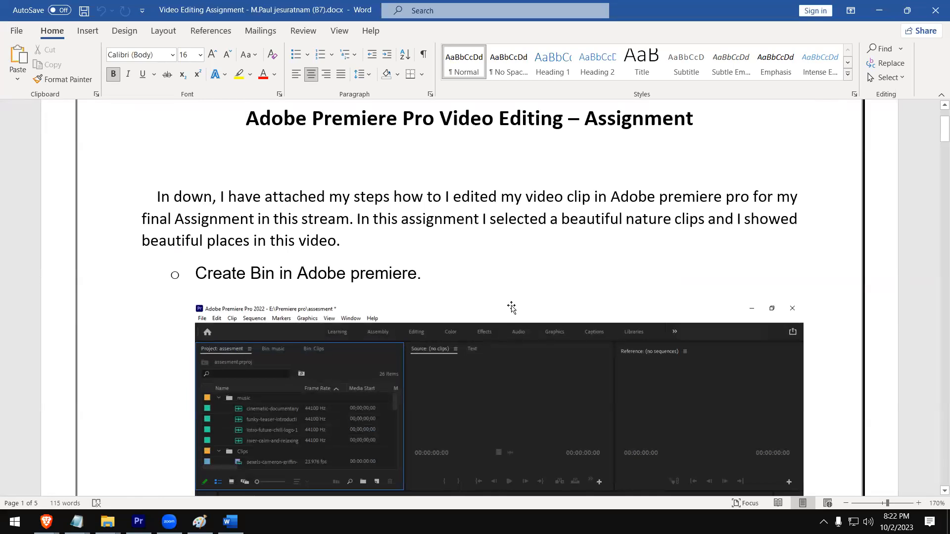
scroll(511, 310, down, 3)
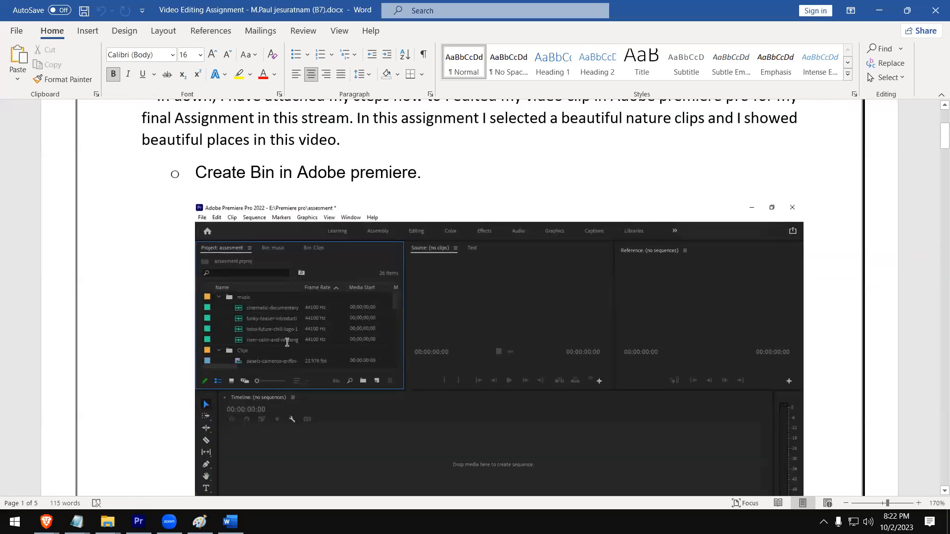
scroll(323, 366, down, 1)
scroll(323, 367, down, 1)
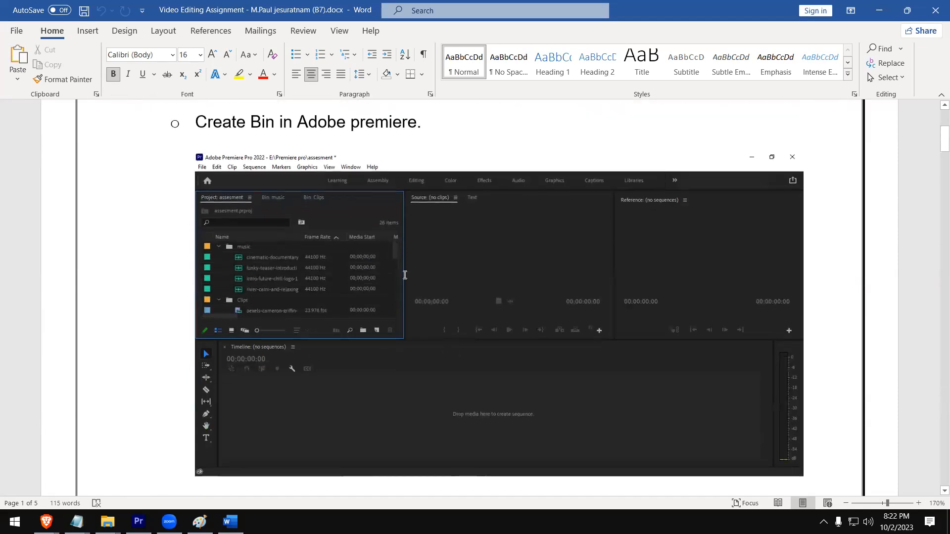
scroll(520, 313, down, 6)
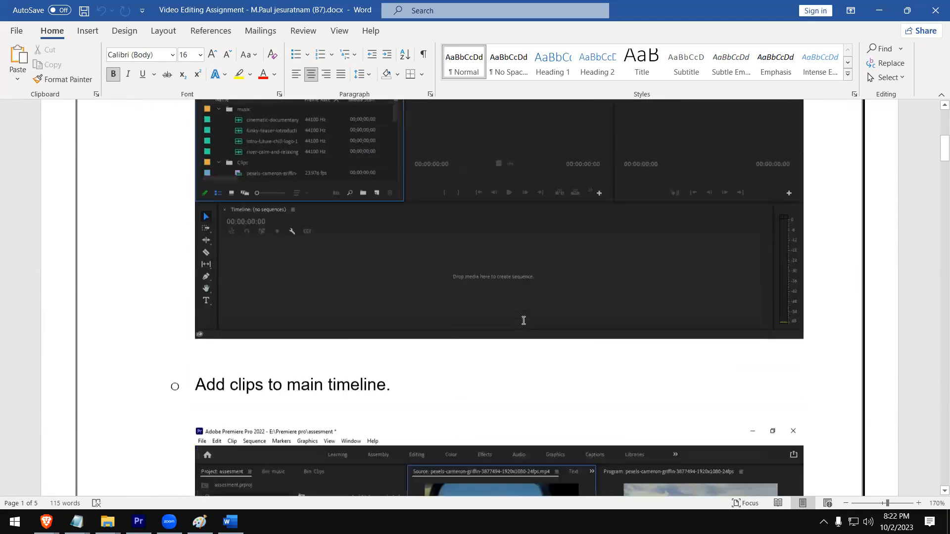
scroll(472, 332, down, 8)
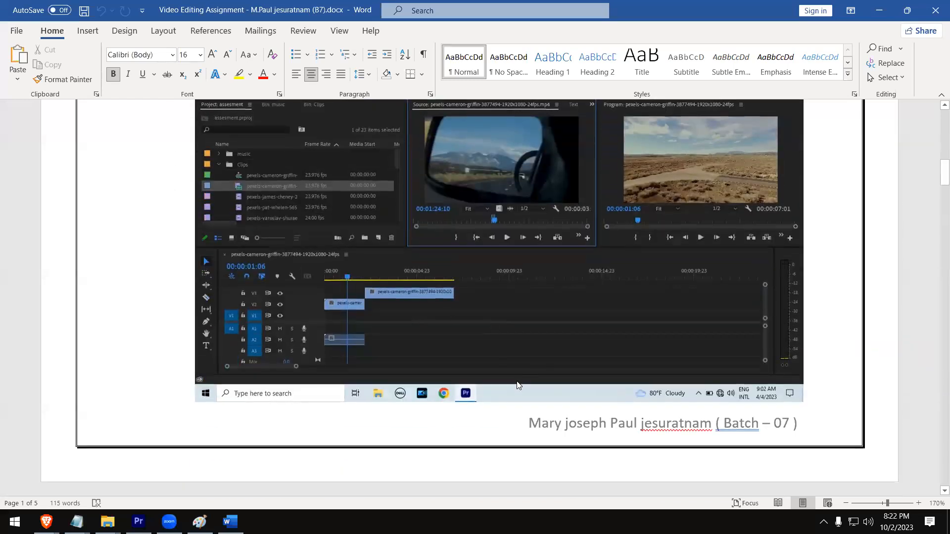
scroll(515, 384, down, 9)
scroll(501, 377, down, 3)
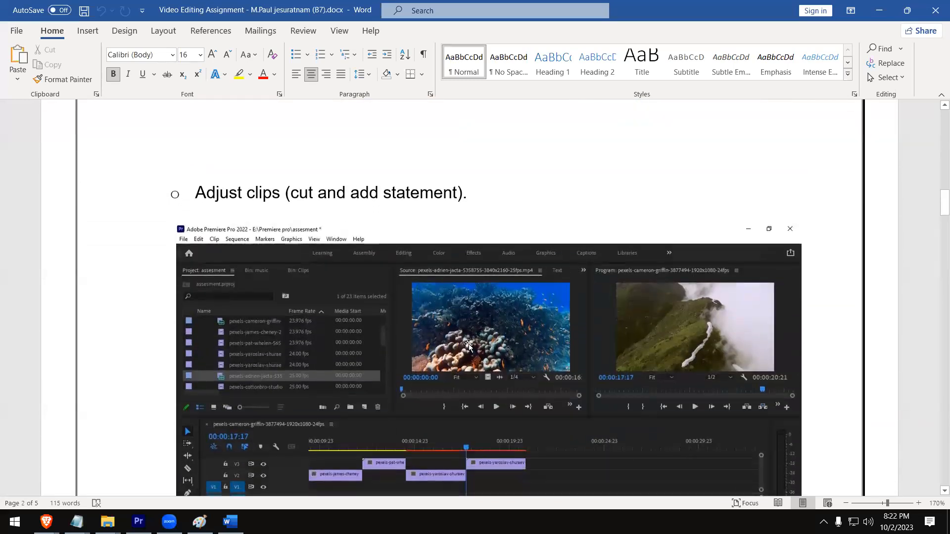
scroll(546, 348, down, 3)
scroll(546, 348, down, 11)
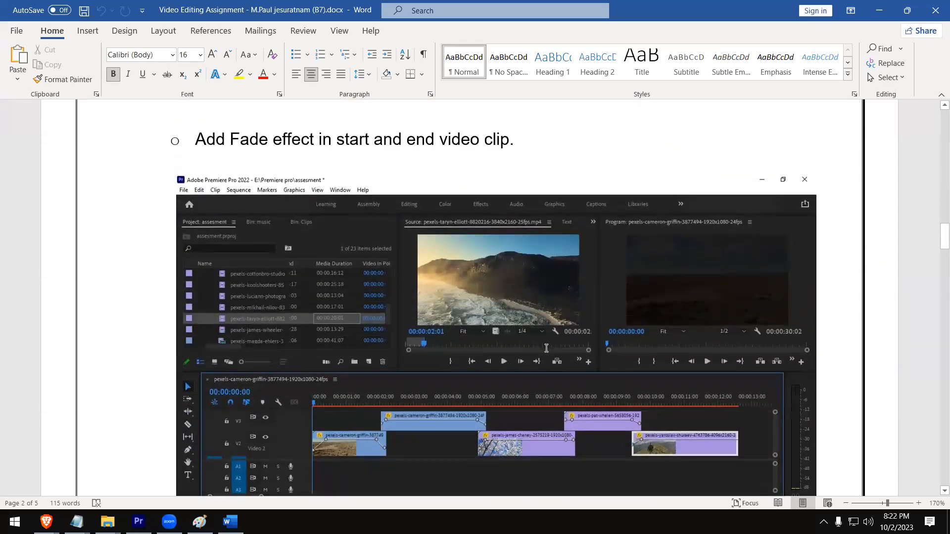
scroll(342, 398, down, 1)
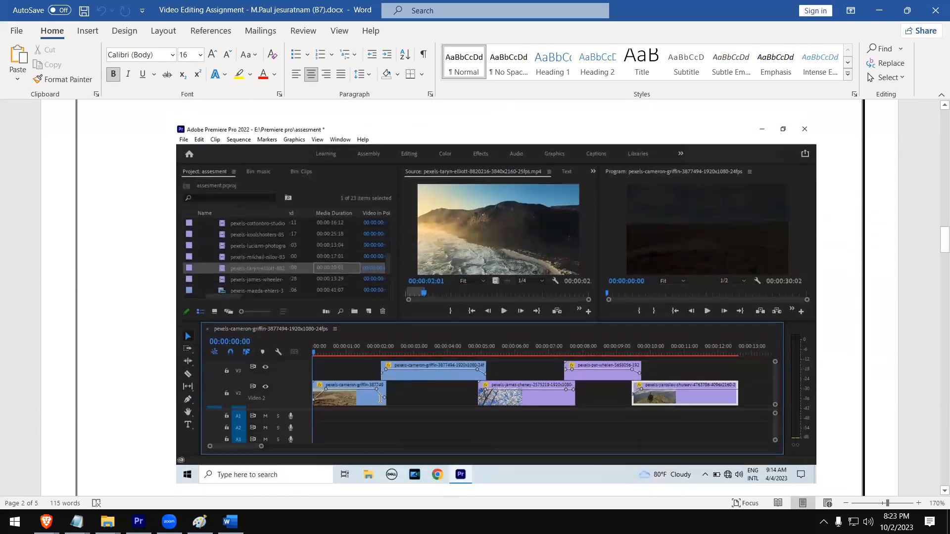
scroll(663, 420, down, 13)
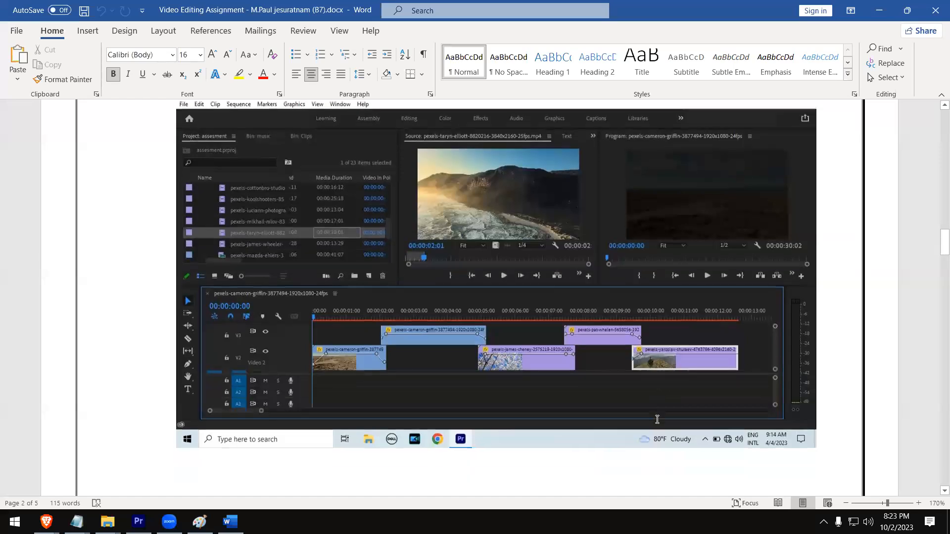
Examine the assignment's remaining sections on text headings, music, slow motion, special video effects and final output.
scroll(474, 351, down, 3)
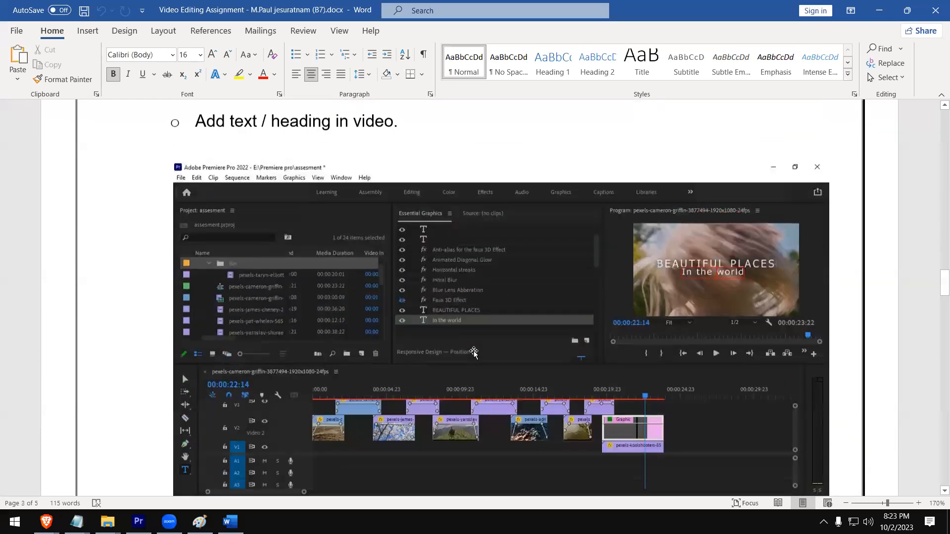
scroll(474, 350, down, 7)
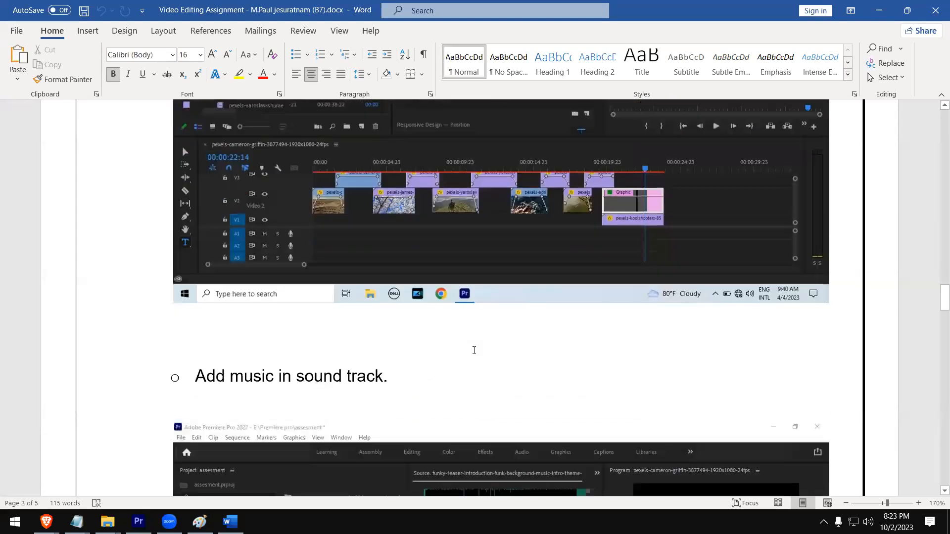
scroll(454, 337, down, 2)
scroll(454, 337, down, 14)
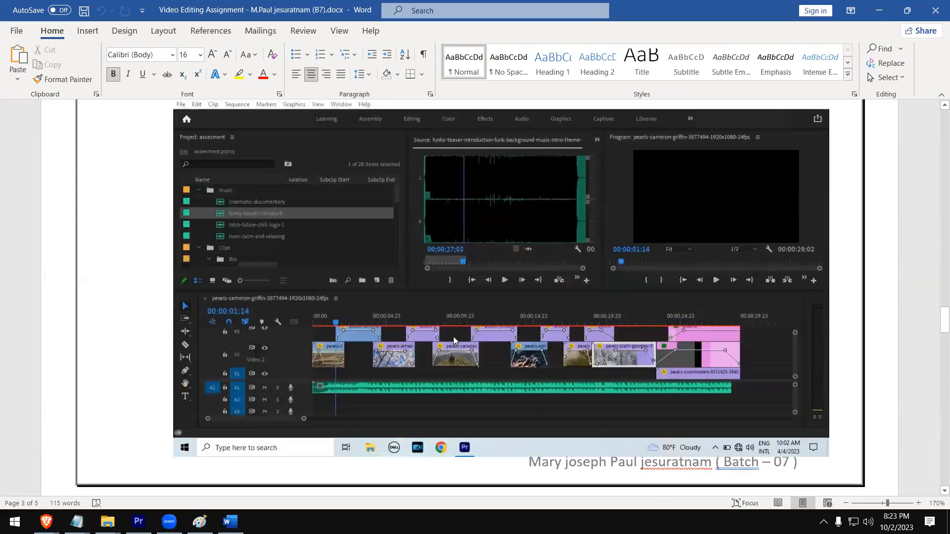
scroll(452, 337, down, 3)
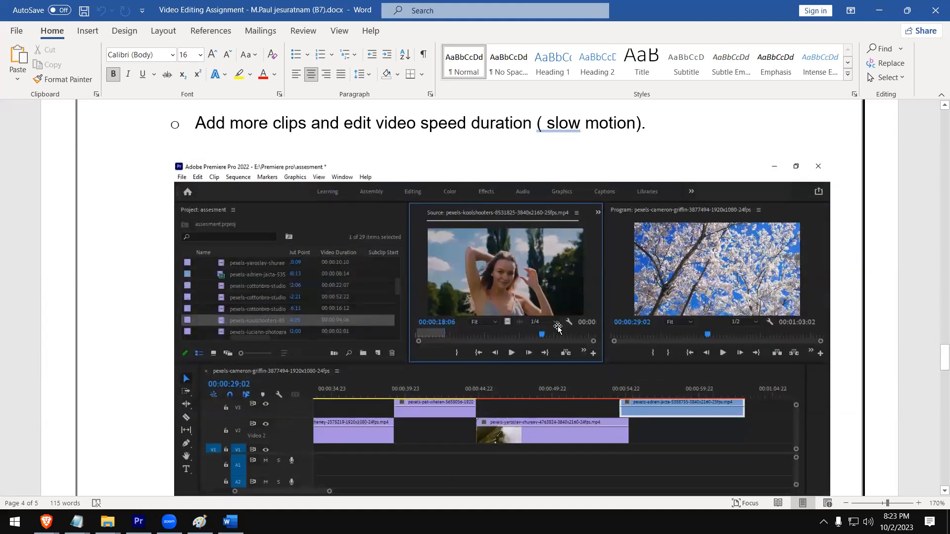
scroll(515, 403, down, 1)
scroll(515, 406, down, 6)
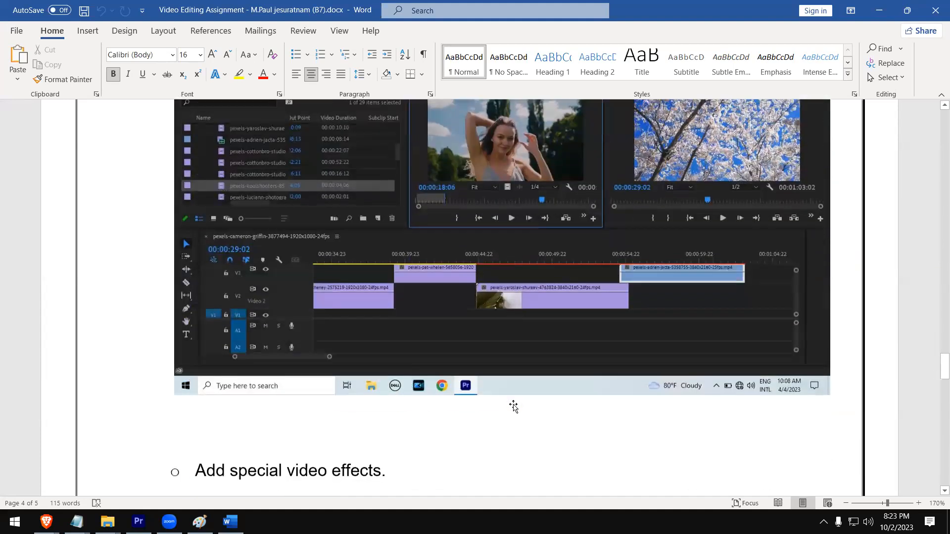
scroll(512, 403, down, 1)
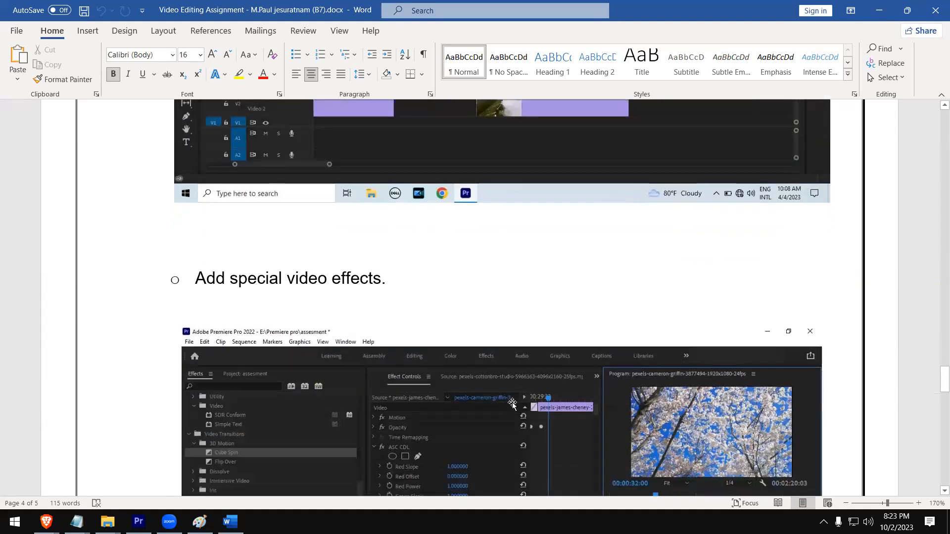
scroll(515, 387, down, 1)
scroll(498, 365, down, 4)
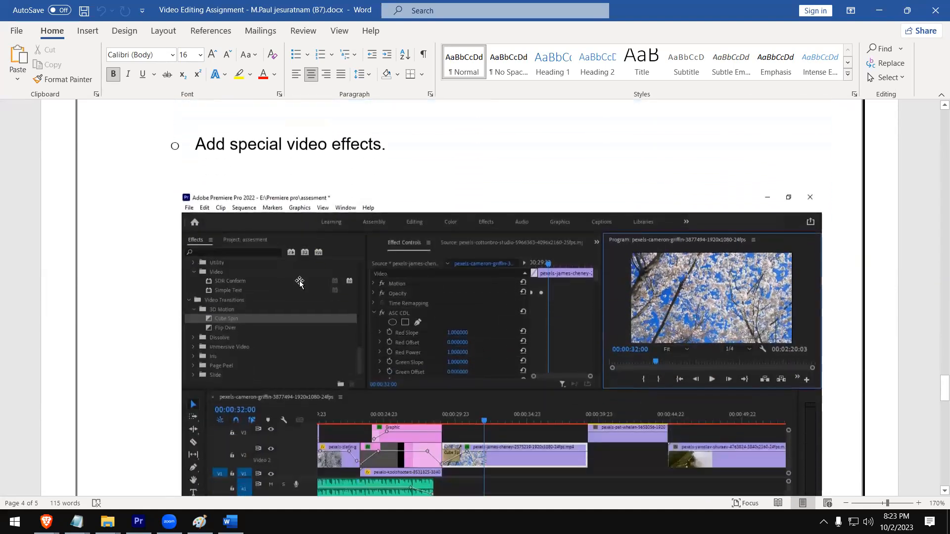
scroll(410, 369, up, 2)
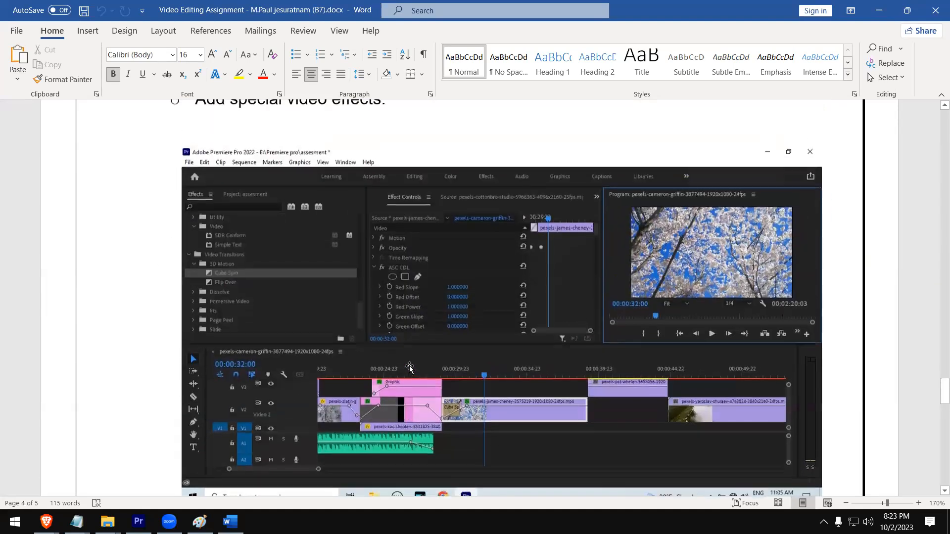
scroll(400, 238, down, 10)
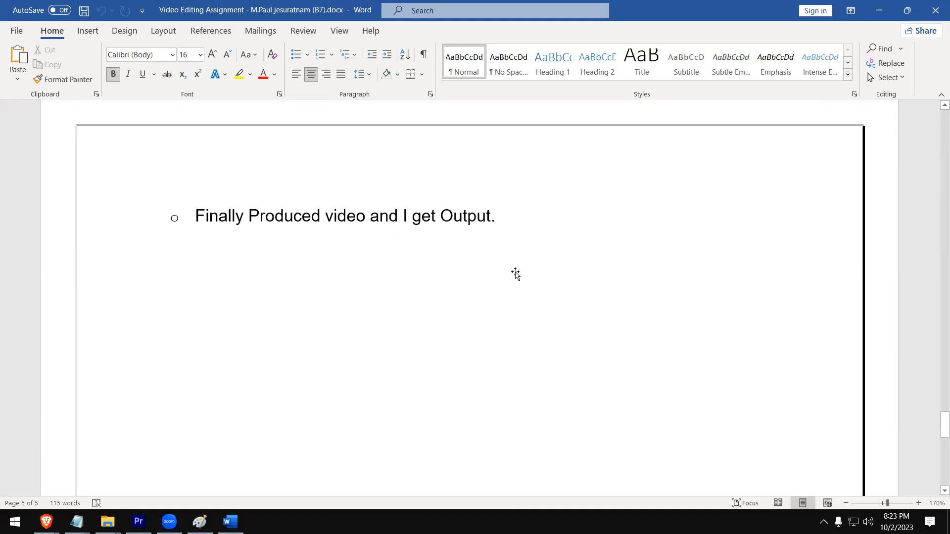
scroll(514, 277, down, 4)
Go back through the assignment pages, close the Word document and deselect its file in the student assignment folder.
scroll(526, 324, up, 8)
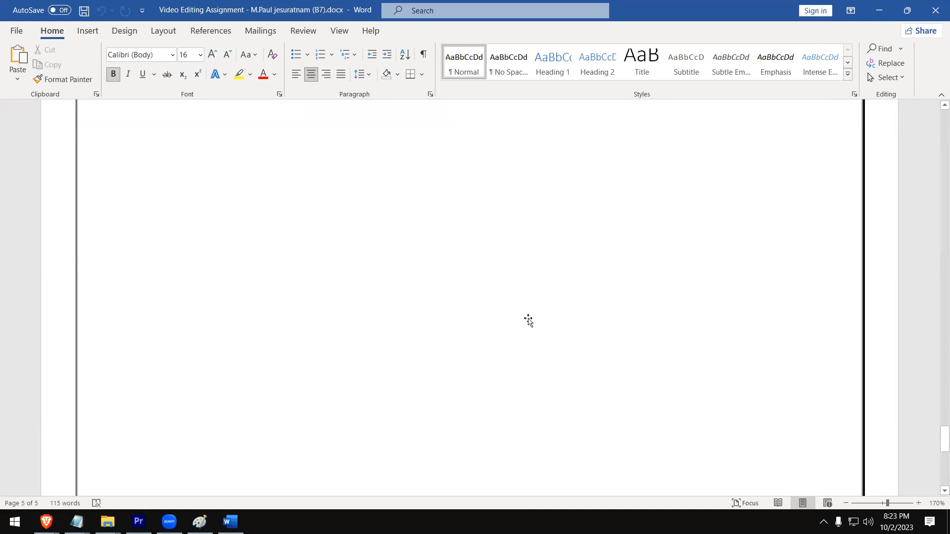
scroll(529, 320, up, 20)
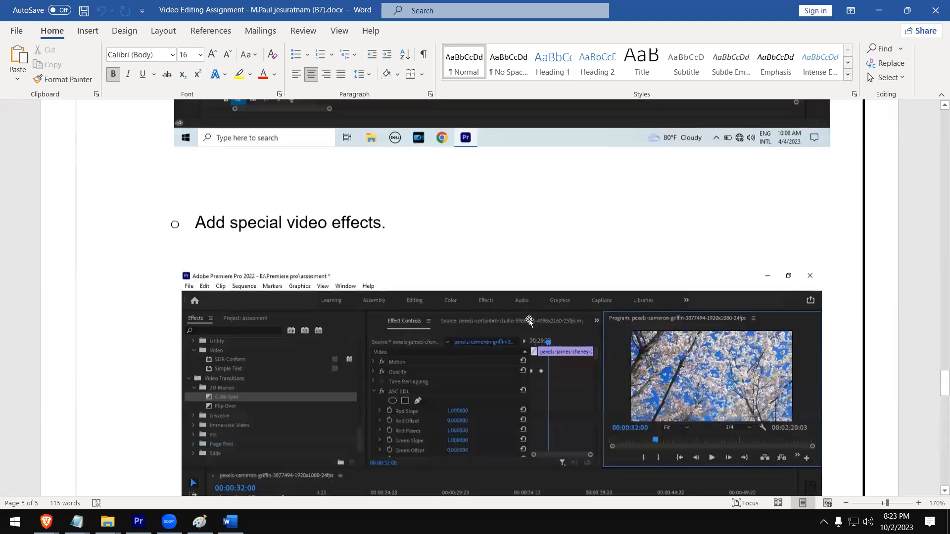
scroll(410, 139, up, 15)
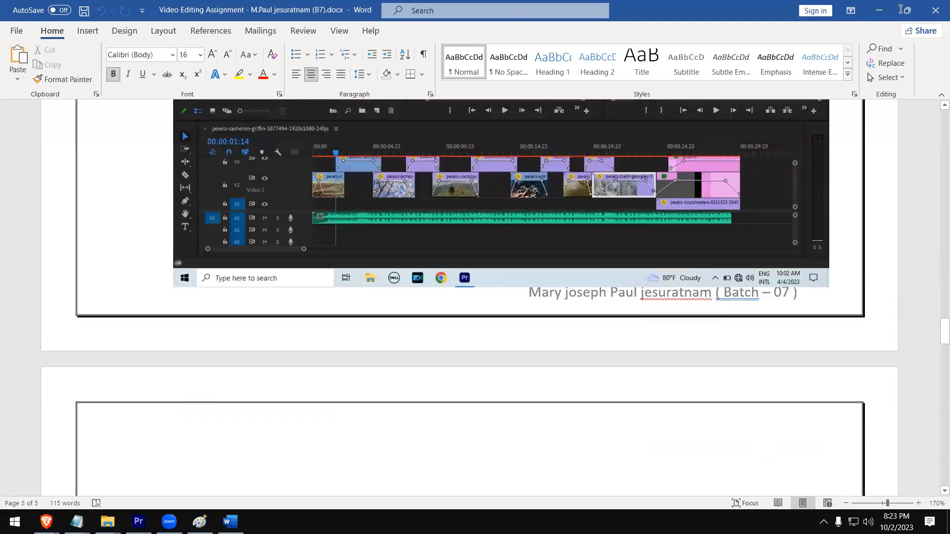
scroll(694, 136, up, 1)
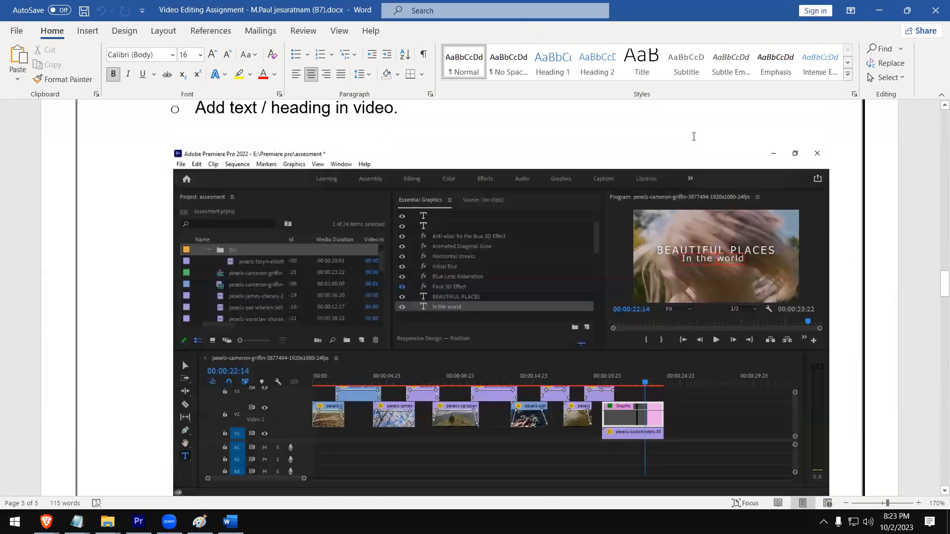
click(936, 10)
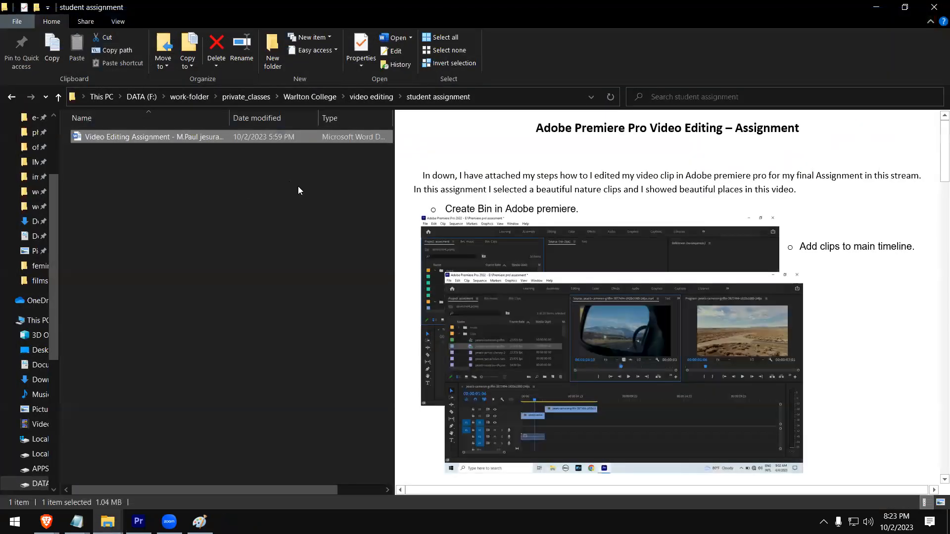
click(238, 403)
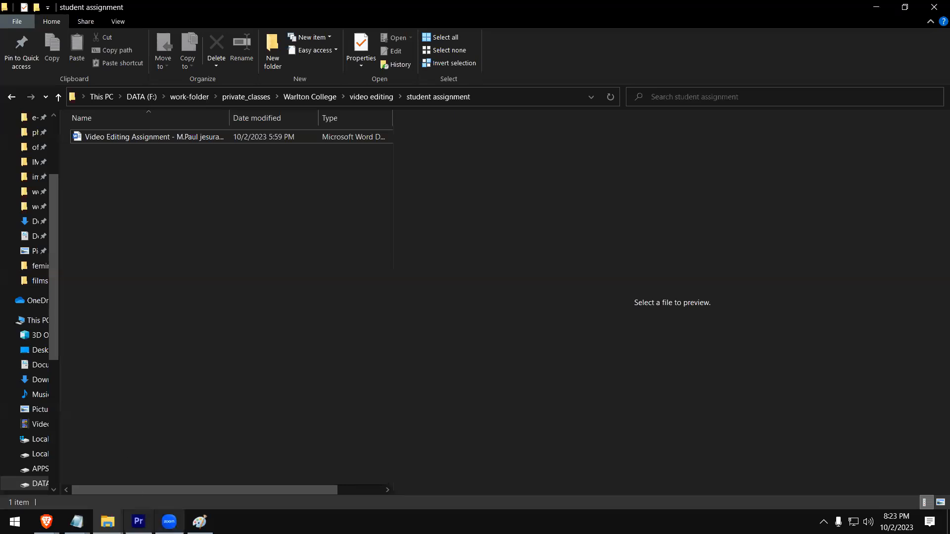
Switch to the Notepad assessment notes and place the text cursor after the "B-ROLL" heading.
click(77, 522)
click(194, 471)
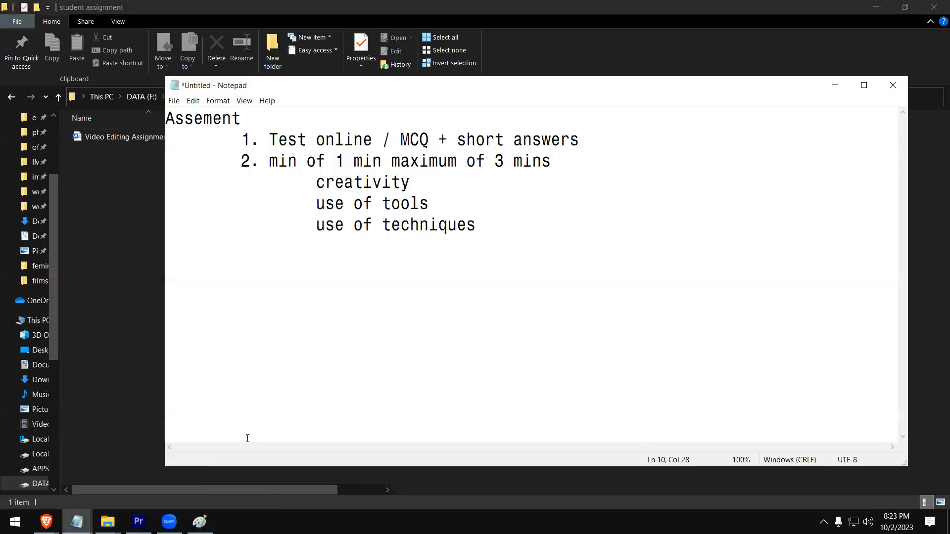
click(249, 395)
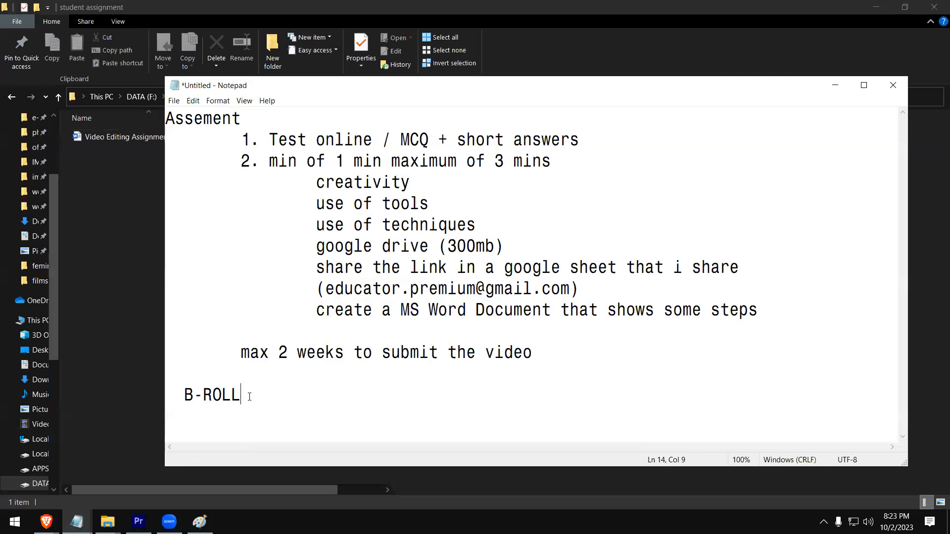
Switch to Paint, pick a line thickness and handwrite "A - Roll" on the blank area beside the J shape.
click(49, 523)
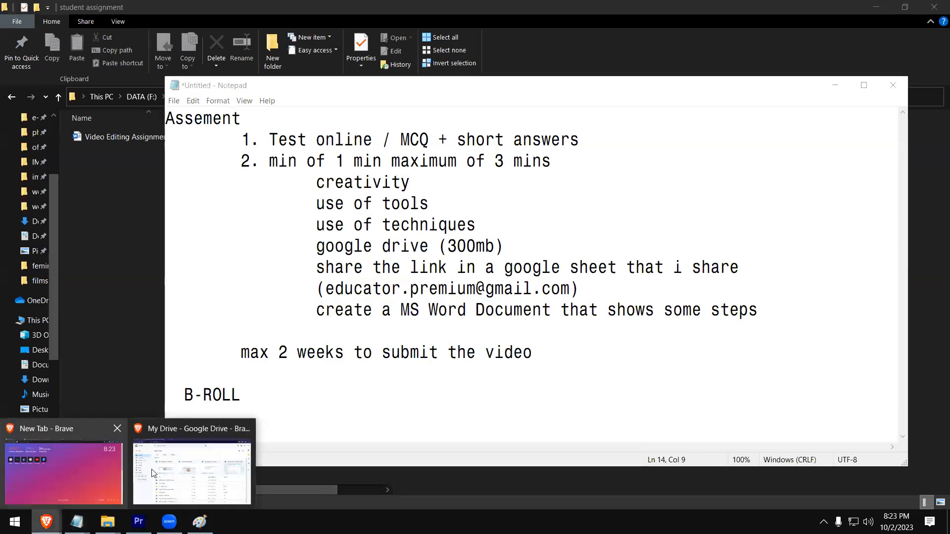
click(200, 522)
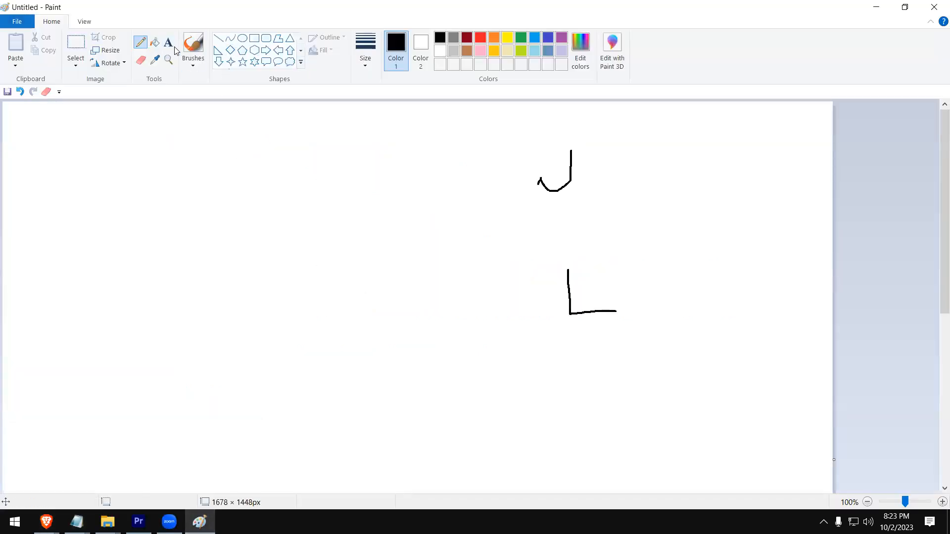
click(365, 47)
click(360, 163)
mouse_move(136, 125)
mouse_down()
mouse_move(98, 174)
mouse_move(147, 177)
mouse_move(139, 158)
mouse_up()
drag(197, 158, 218, 156)
mouse_move(235, 141)
mouse_down()
mouse_move(237, 167)
mouse_move(276, 157)
mouse_up()
drag(294, 142, 305, 177)
Handwrite "B - Roll" beneath the "A - Roll" label, beside the L shape.
drag(130, 254, 135, 293)
mouse_move(130, 254)
mouse_down()
mouse_move(135, 289)
mouse_move(124, 274)
mouse_move(128, 293)
mouse_up()
drag(180, 270, 221, 271)
mouse_move(225, 255)
mouse_down()
mouse_move(241, 304)
mouse_move(267, 277)
mouse_move(294, 297)
mouse_up()
drag(297, 256, 306, 304)
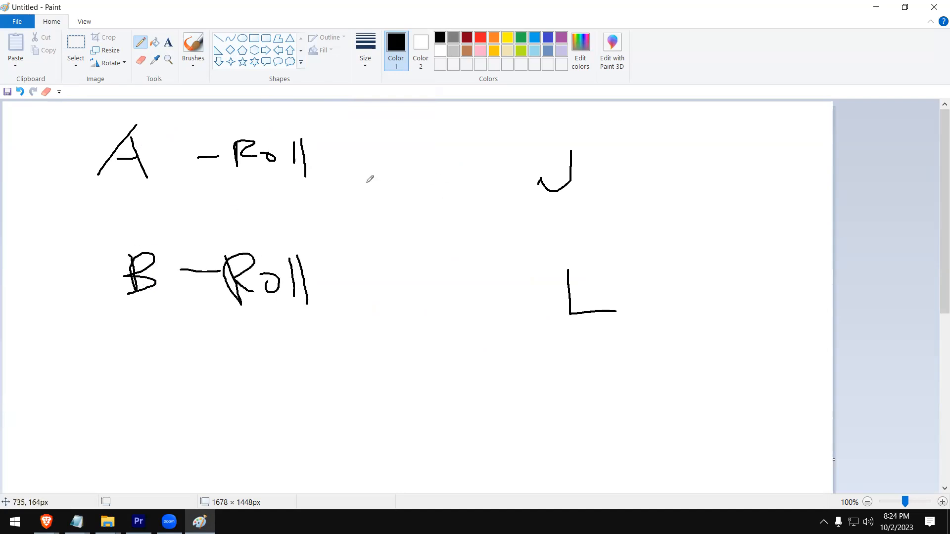
Draw a box around "Roll" in the A-Roll label and scribble overlapping circles beside both the A-Roll and B-Roll labels.
mouse_move(230, 183)
mouse_down()
mouse_move(331, 133)
mouse_move(249, 123)
mouse_move(223, 134)
mouse_move(221, 184)
mouse_up()
mouse_move(464, 137)
mouse_down()
mouse_move(439, 169)
mouse_move(484, 202)
mouse_move(524, 192)
mouse_move(505, 149)
mouse_move(550, 202)
mouse_move(441, 150)
mouse_up()
mouse_move(429, 273)
mouse_down()
mouse_move(460, 269)
mouse_move(475, 319)
mouse_move(433, 259)
mouse_move(488, 295)
mouse_move(416, 284)
mouse_move(489, 268)
mouse_move(413, 300)
mouse_move(511, 316)
mouse_up()
mouse_move(492, 268)
mouse_down()
mouse_move(396, 293)
mouse_move(509, 311)
mouse_move(458, 247)
mouse_move(420, 320)
mouse_move(525, 335)
mouse_move(482, 275)
mouse_up()
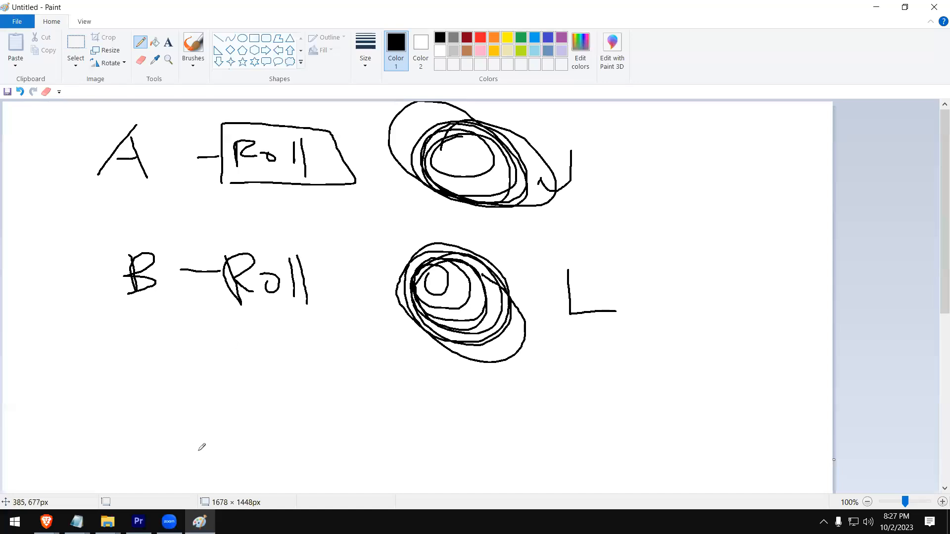
Switch to the Brave browser, open a maximized private window and load youtube.com.
click(46, 522)
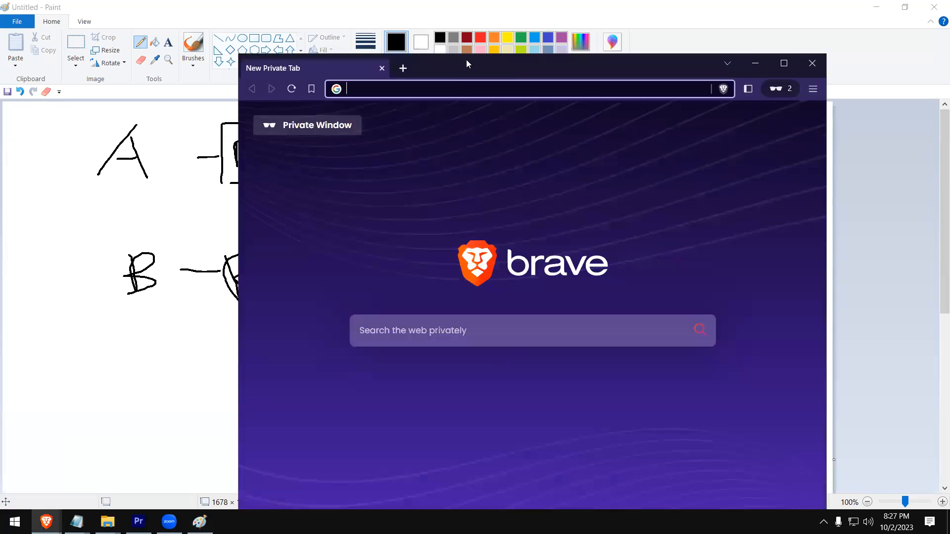
double_click(520, 73)
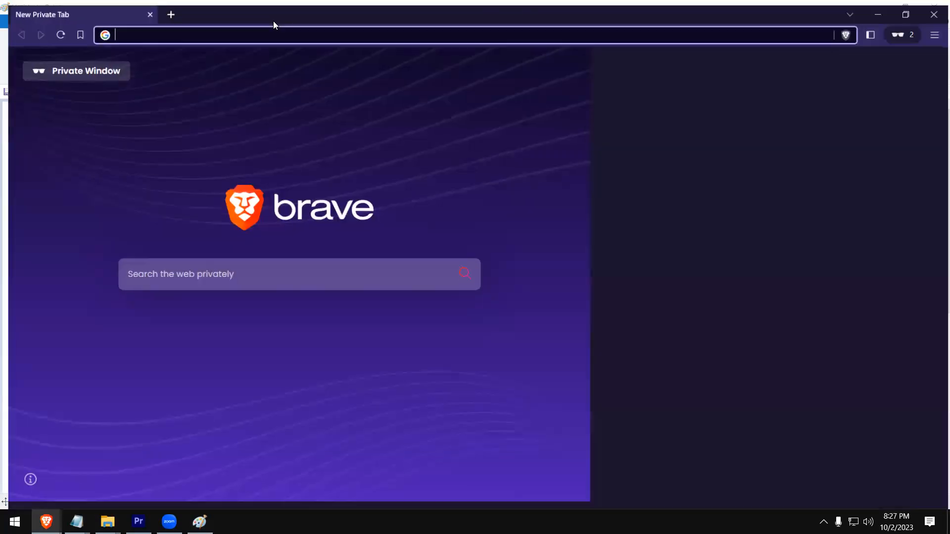
text(youtube.com)
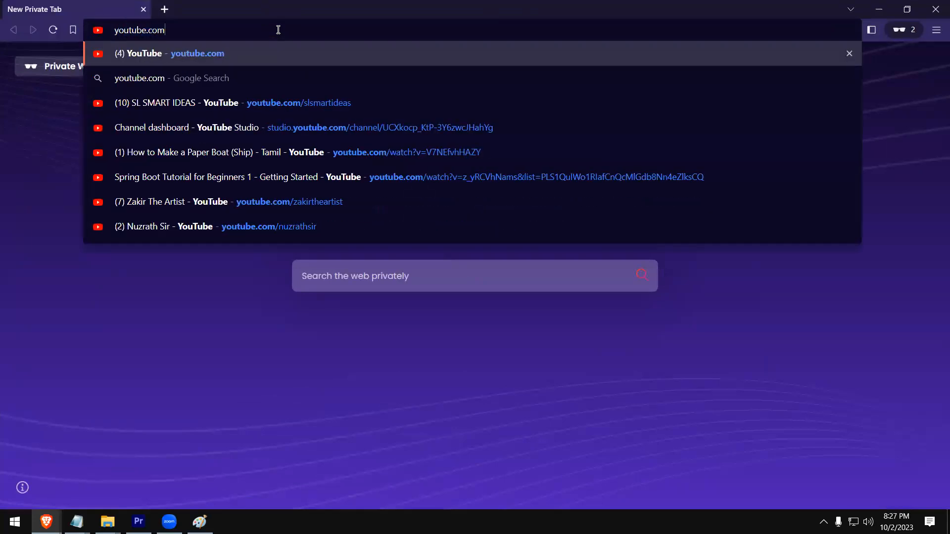
key(Return)
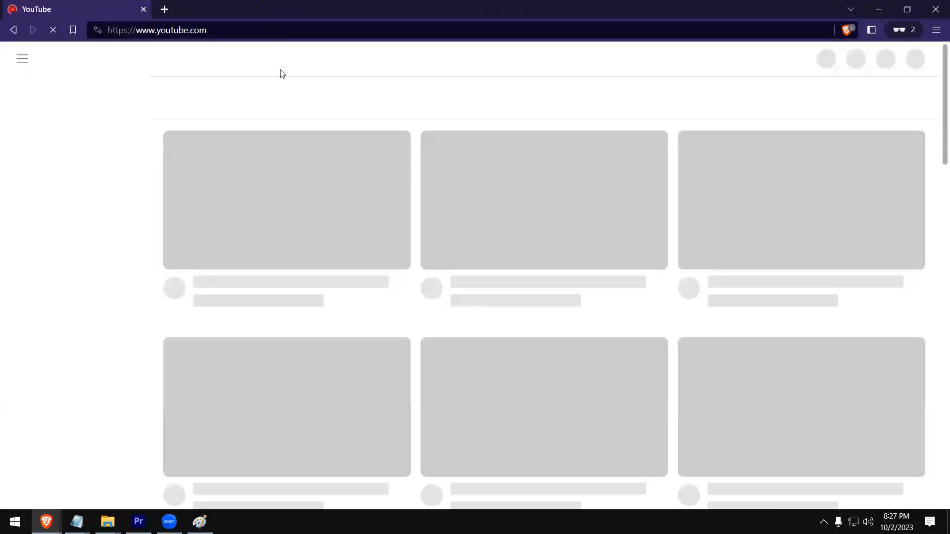
Open pixels.com in a new private tab and dismiss its e-mail sign-up pop-up.
click(166, 10)
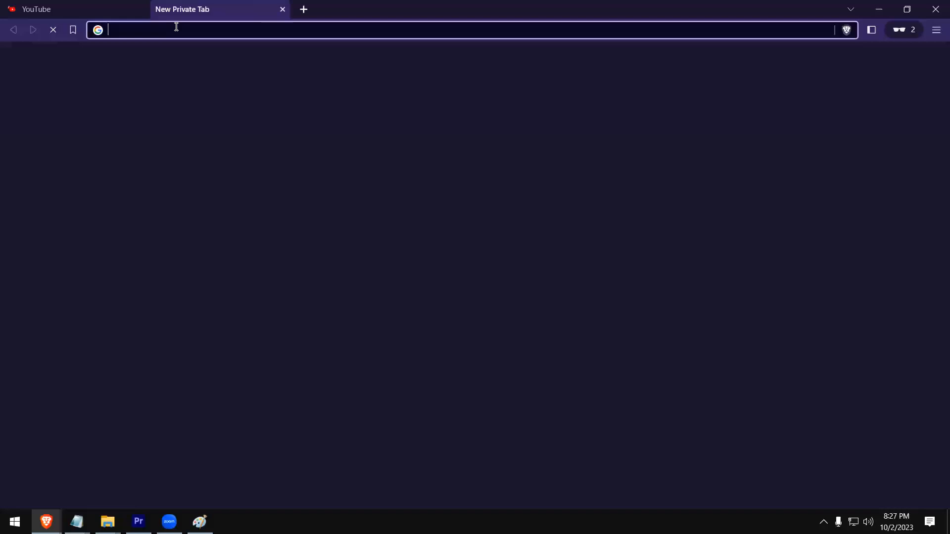
text(pixe)
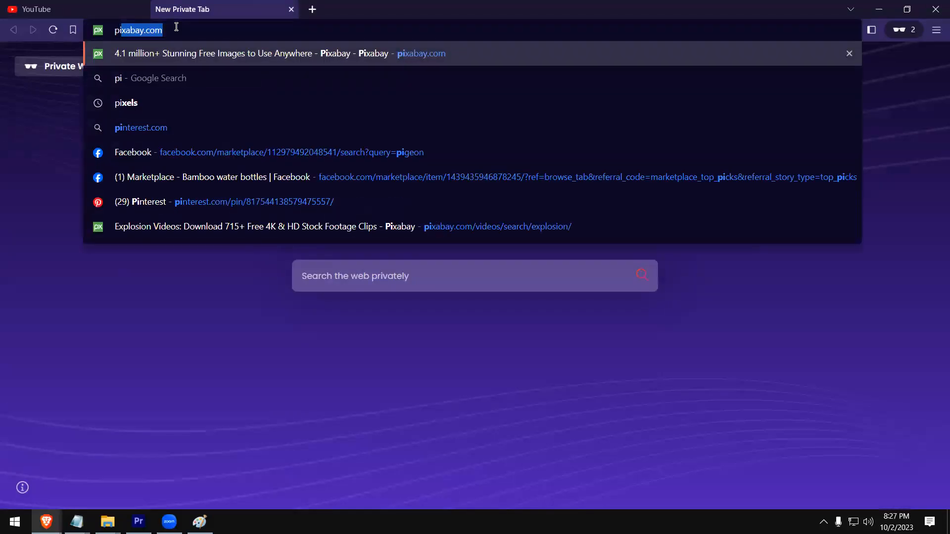
text(ls)
key(ctrl+Return)
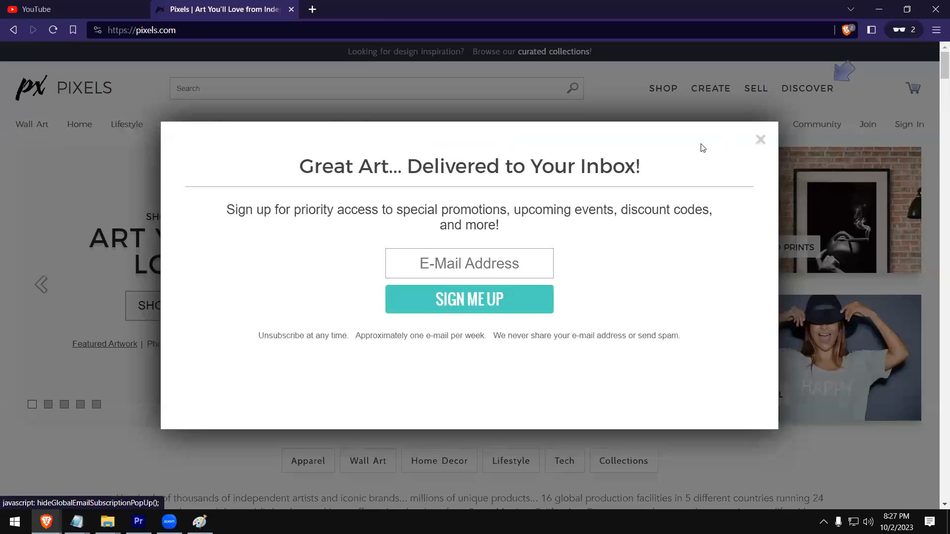
click(760, 140)
scroll(203, 319, down, 1)
scroll(284, 174, up, 1)
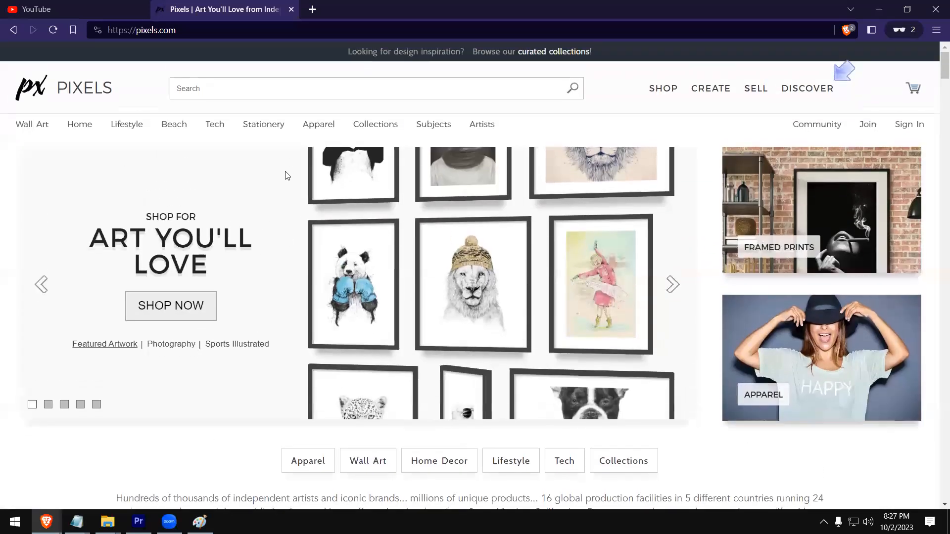
Search the Pixels site by keyword for "football" and look through the results.
click(205, 88)
click(207, 89)
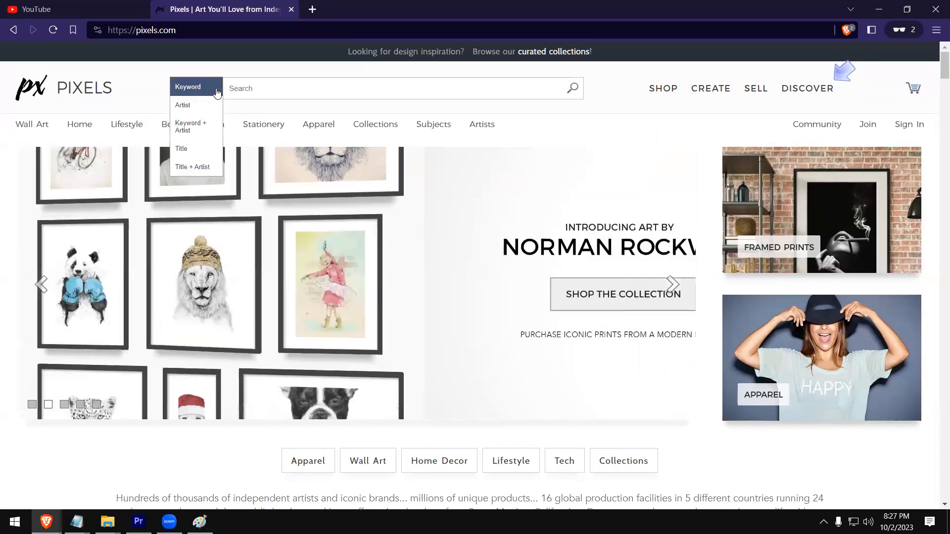
click(305, 90)
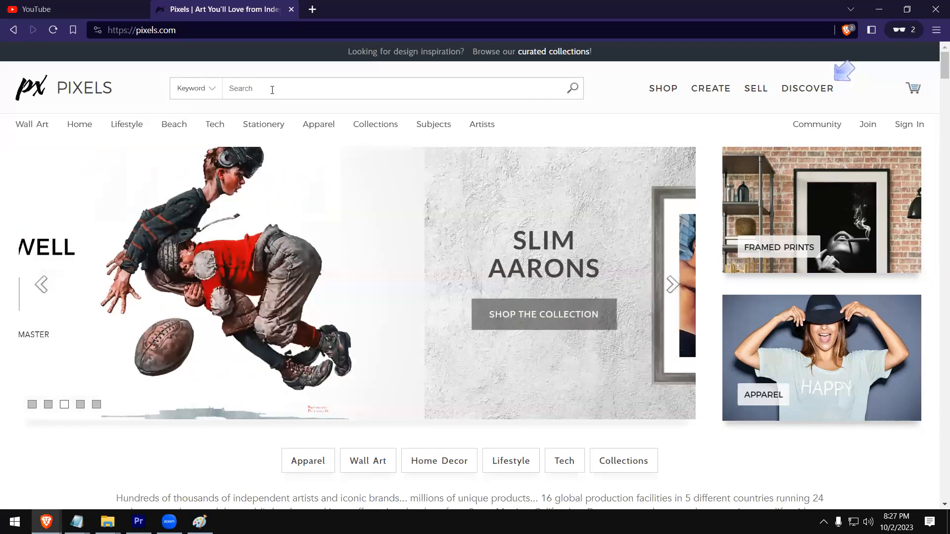
text(football)
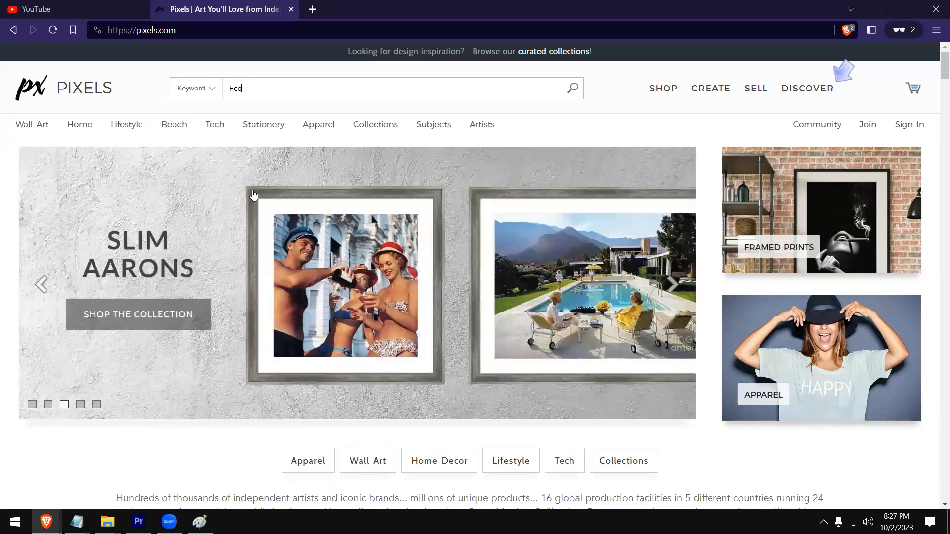
key(Return)
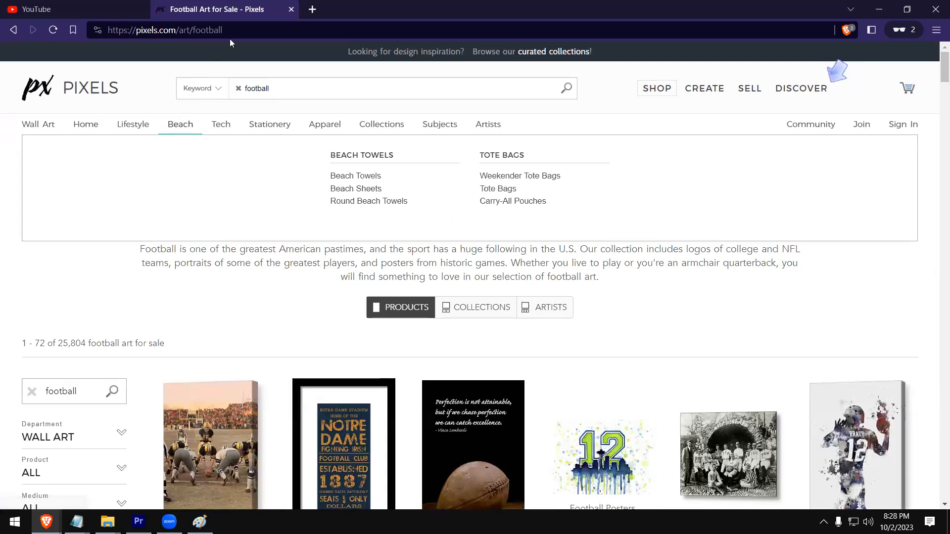
scroll(190, 178, down, 5)
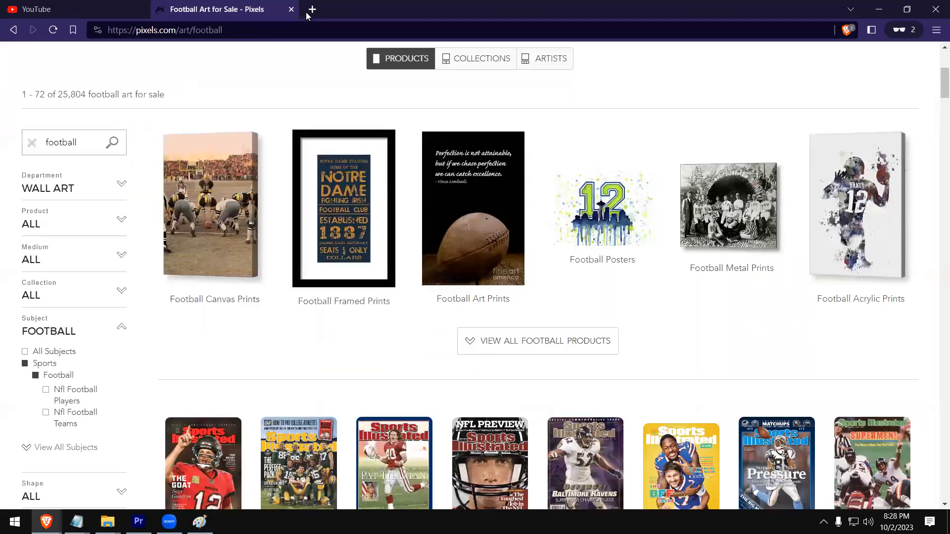
scroll(184, 161, up, 5)
Search the web for "pixels free footage download" and open the Pexels free videos page from the results.
click(270, 34)
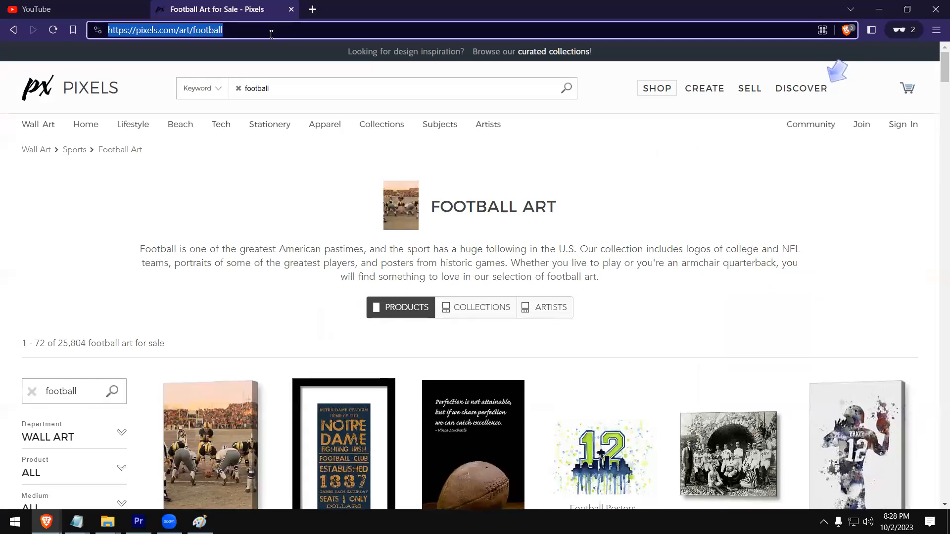
text(pixels)
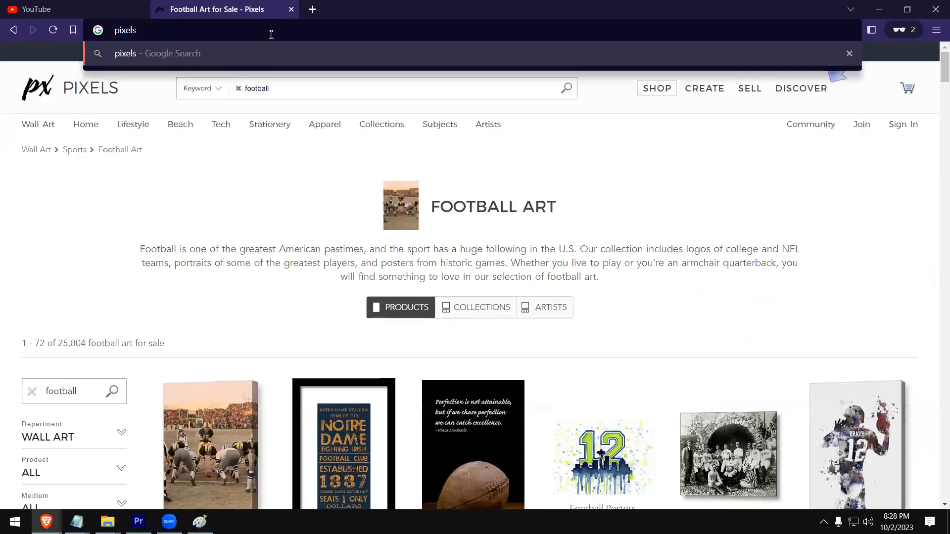
text( free f)
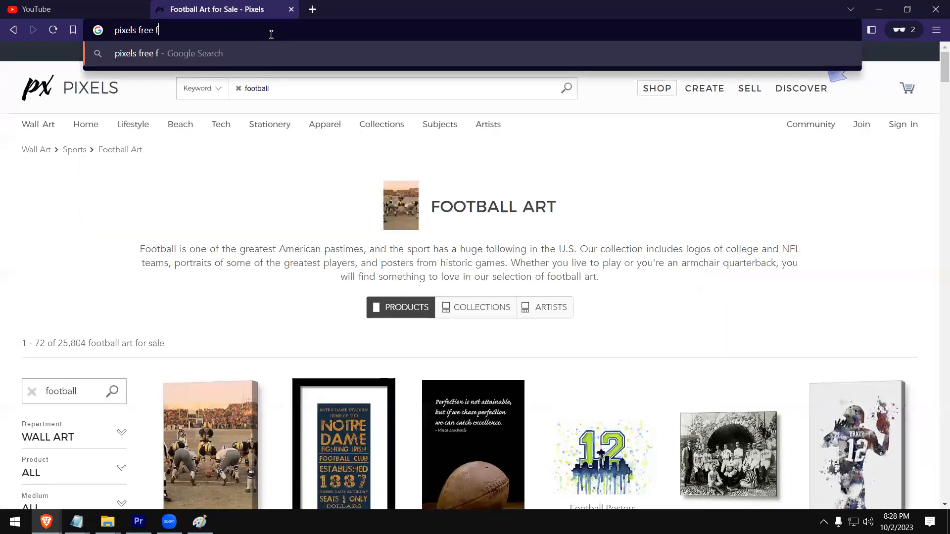
text(ootage d)
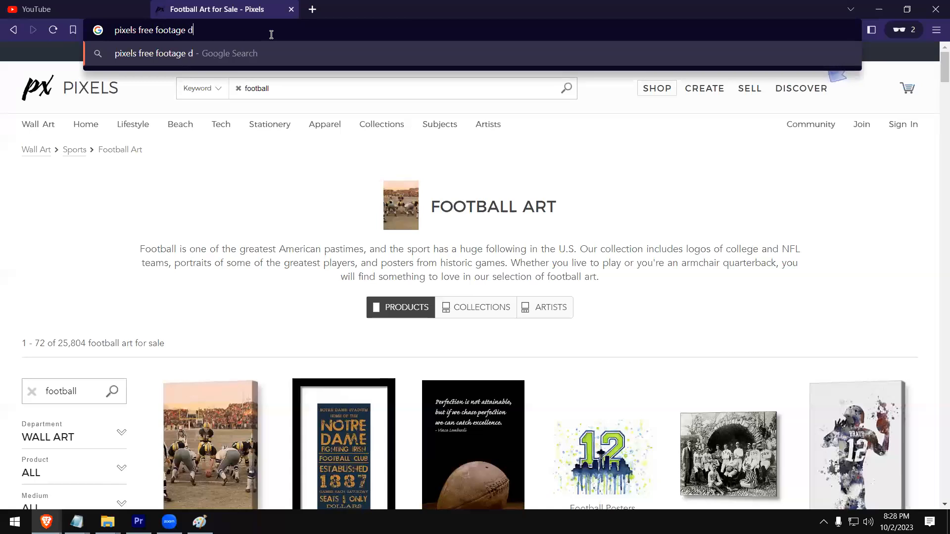
text(ownload)
key(Return)
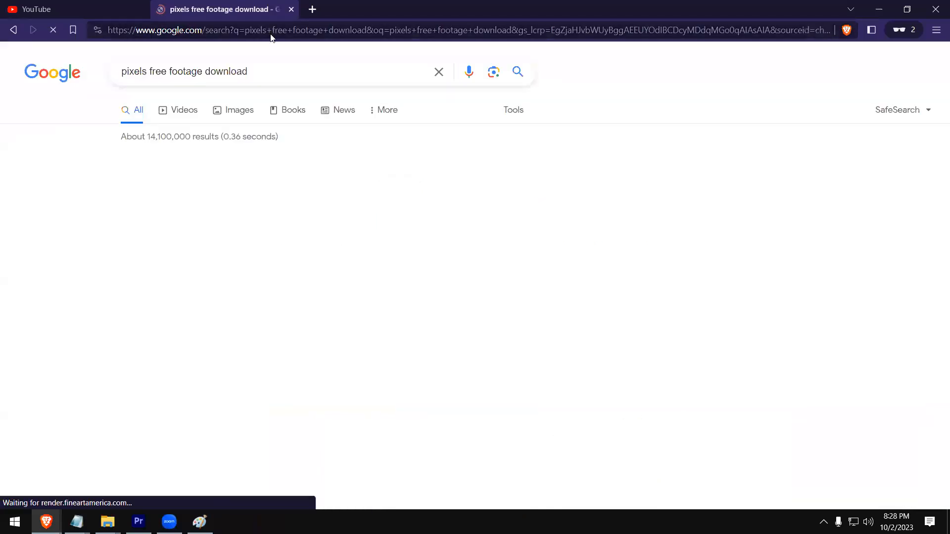
click(187, 193)
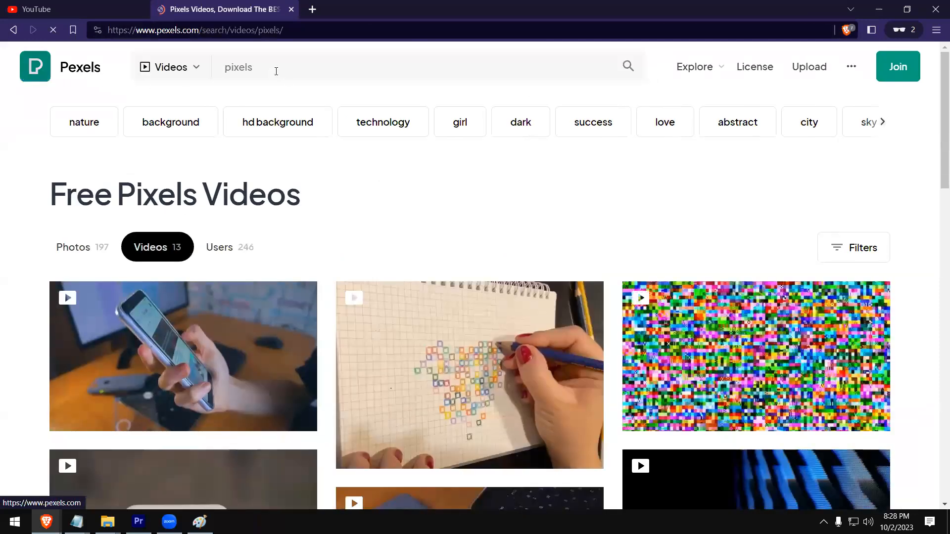
Replace the search term on Pexels with "football" and run the video search.
click(276, 71)
text(foota)
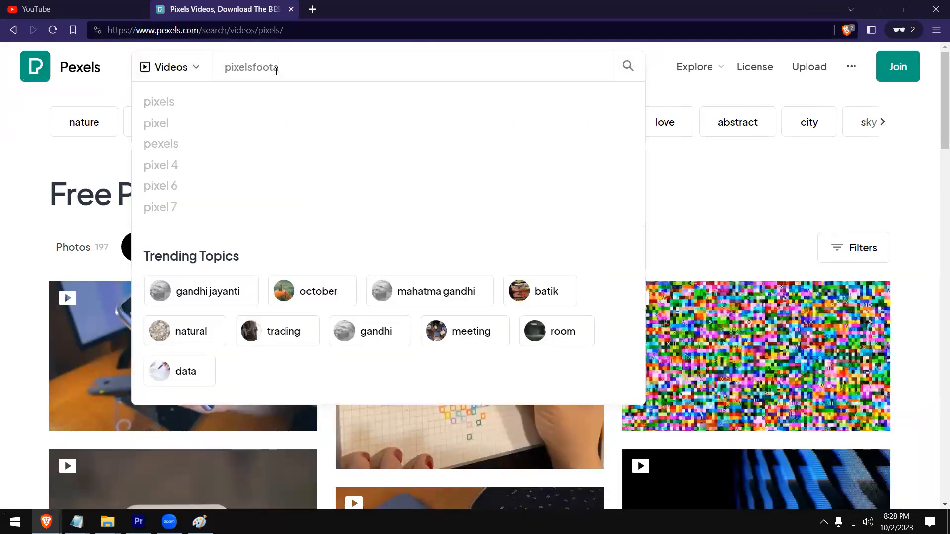
key(ctrl+a)
key(BackSpace)
text(football)
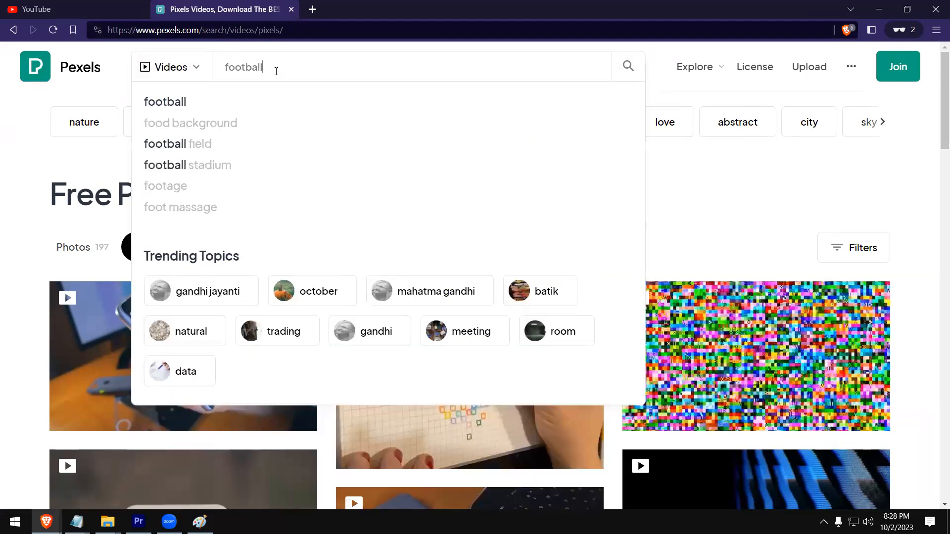
key(Return)
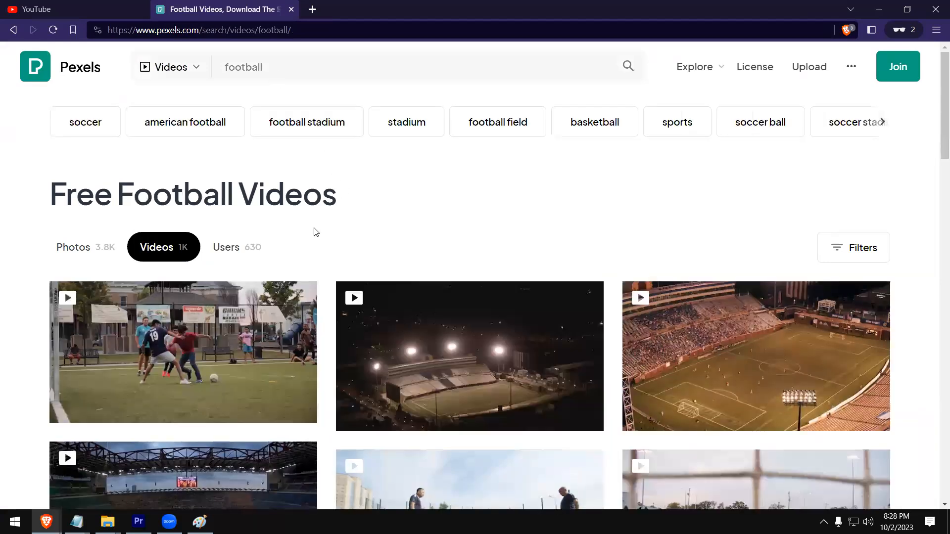
Examine the free football videos on Pexels for stadium, pitch and player clips suitable as B-roll.
scroll(539, 270, down, 2)
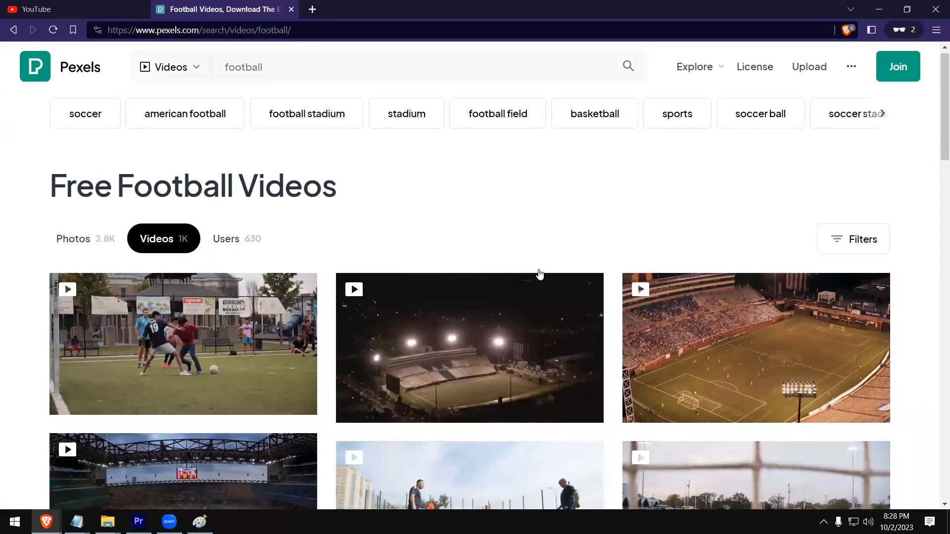
scroll(520, 307, down, 1)
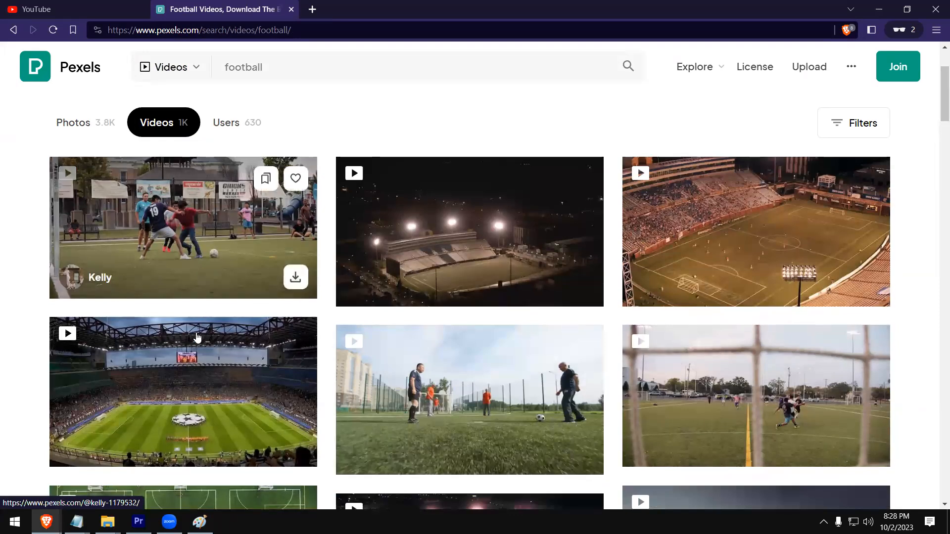
scroll(214, 296, down, 1)
scroll(214, 296, down, 1)
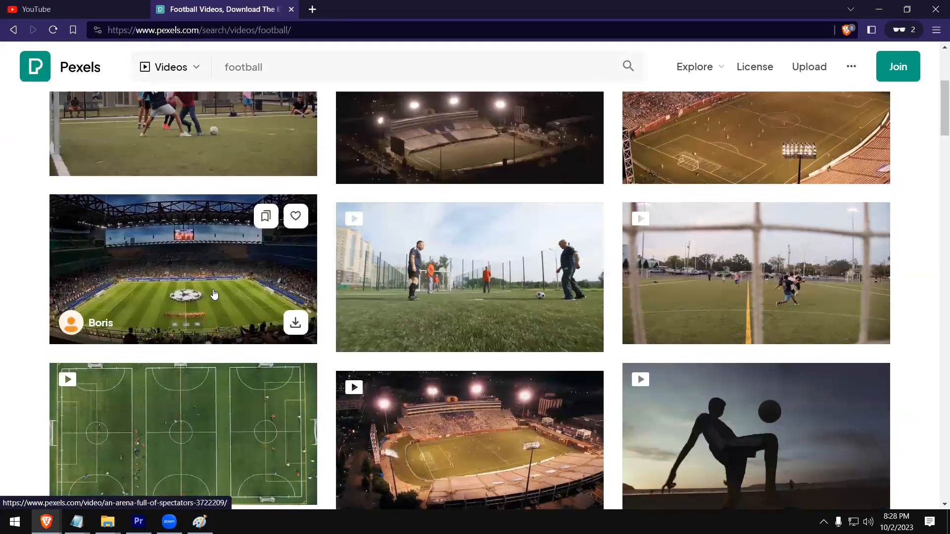
scroll(214, 295, down, 1)
scroll(757, 302, down, 2)
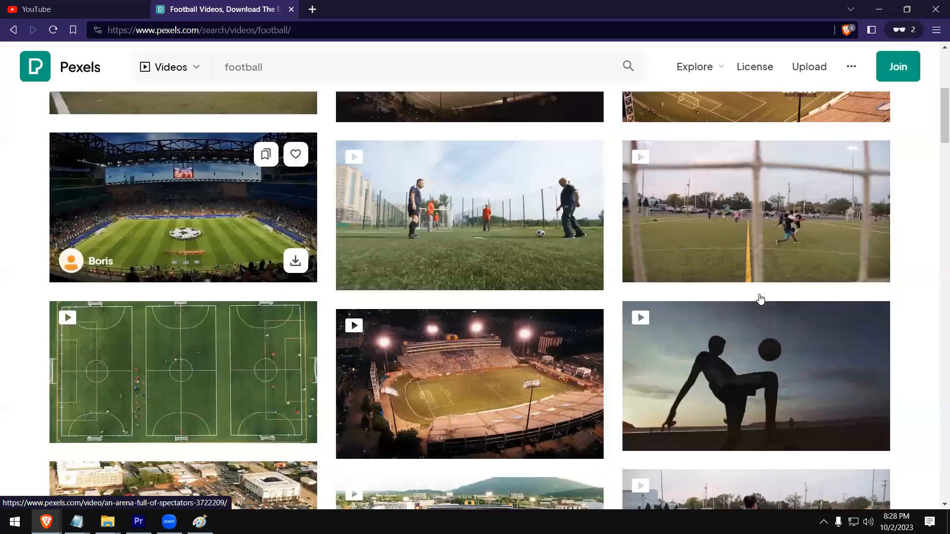
mouse_move(761, 299)
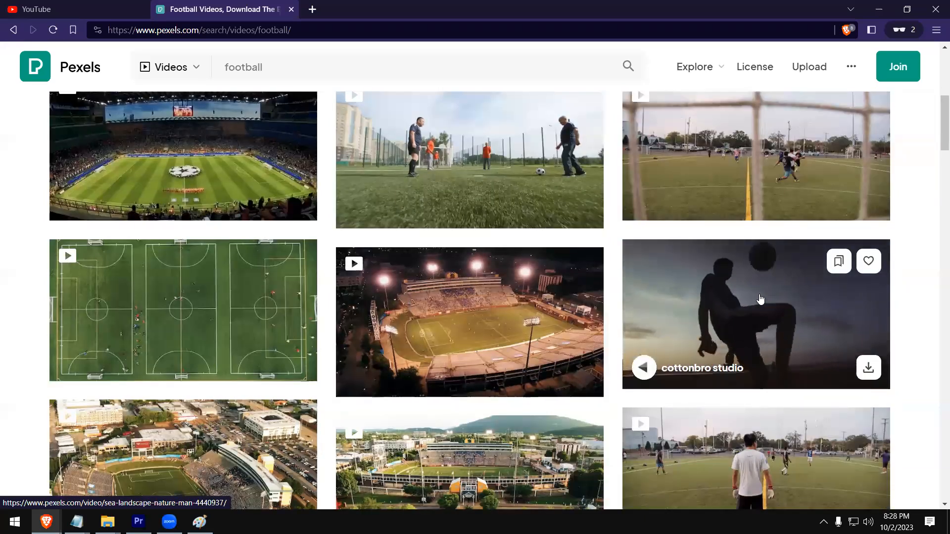
scroll(760, 300, down, 1)
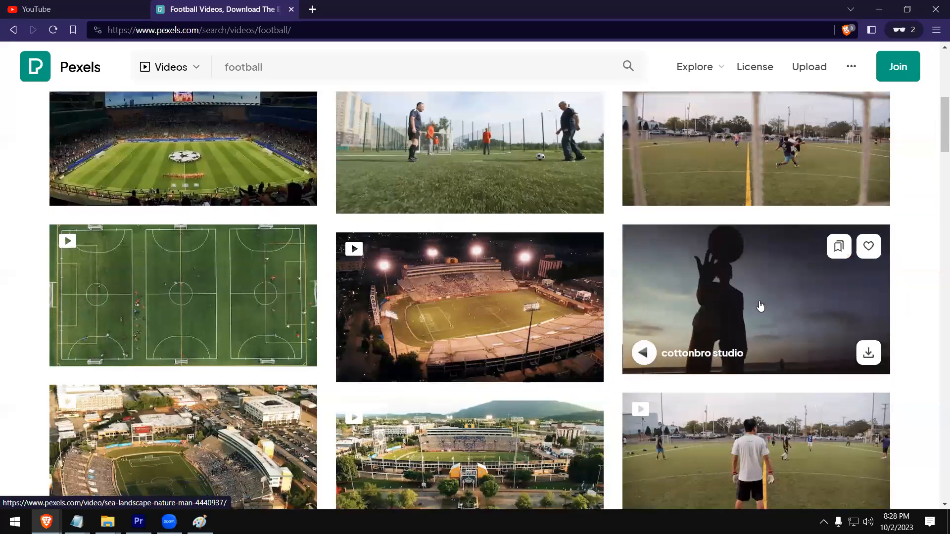
scroll(760, 309, down, 3)
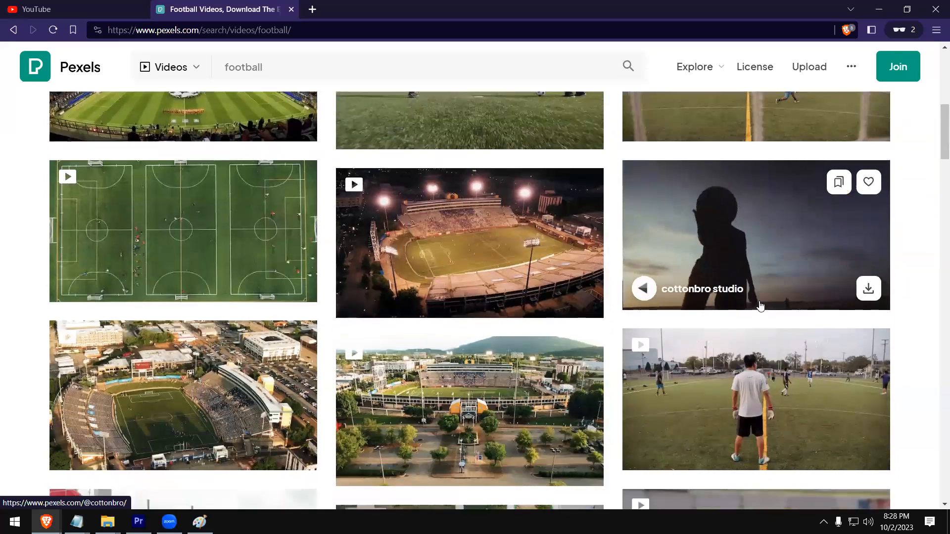
scroll(761, 309, down, 1)
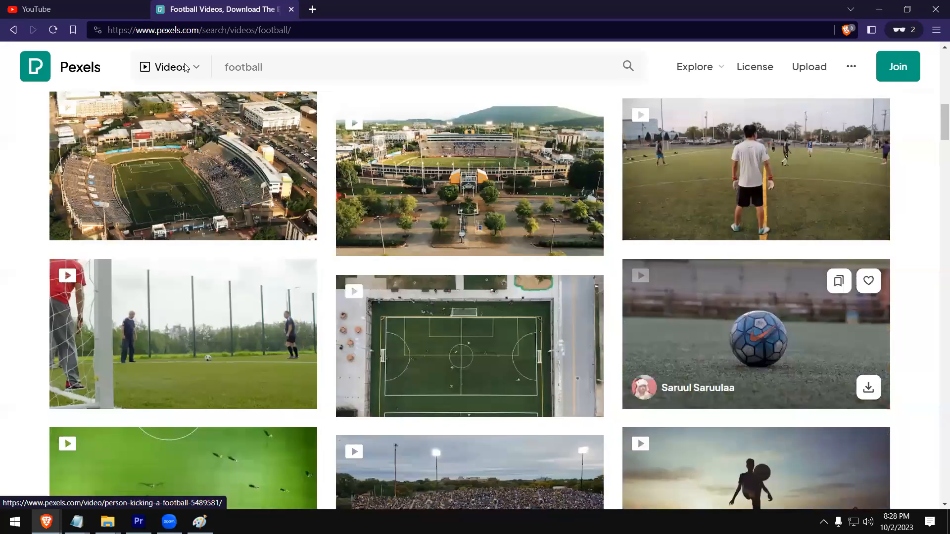
scroll(186, 68, up, 5)
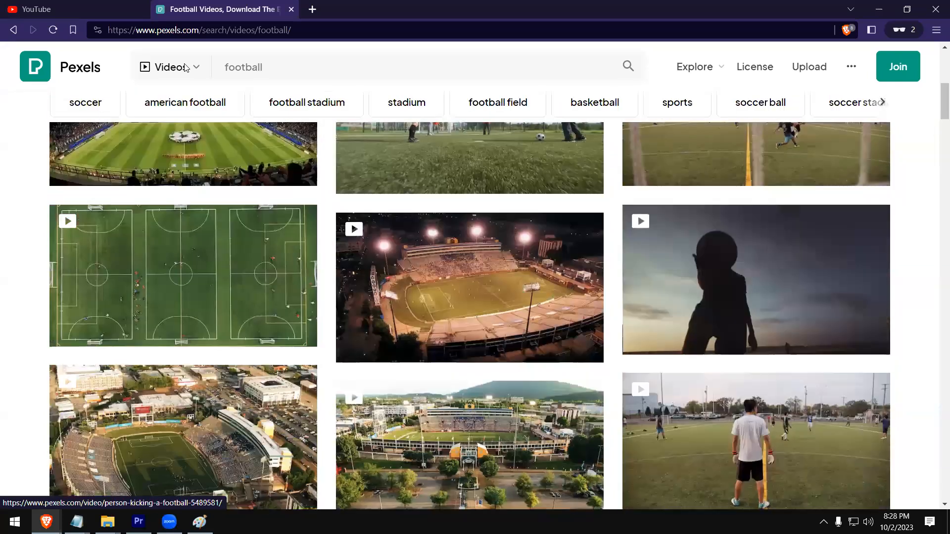
Replace the search term with "haunted road trees" and run the video search.
scroll(186, 68, up, 8)
text(haun)
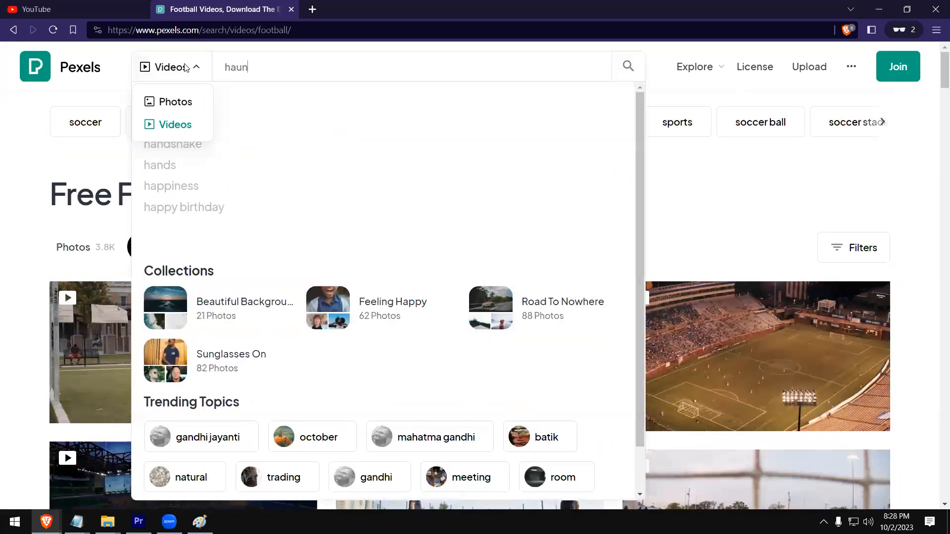
text(ted road)
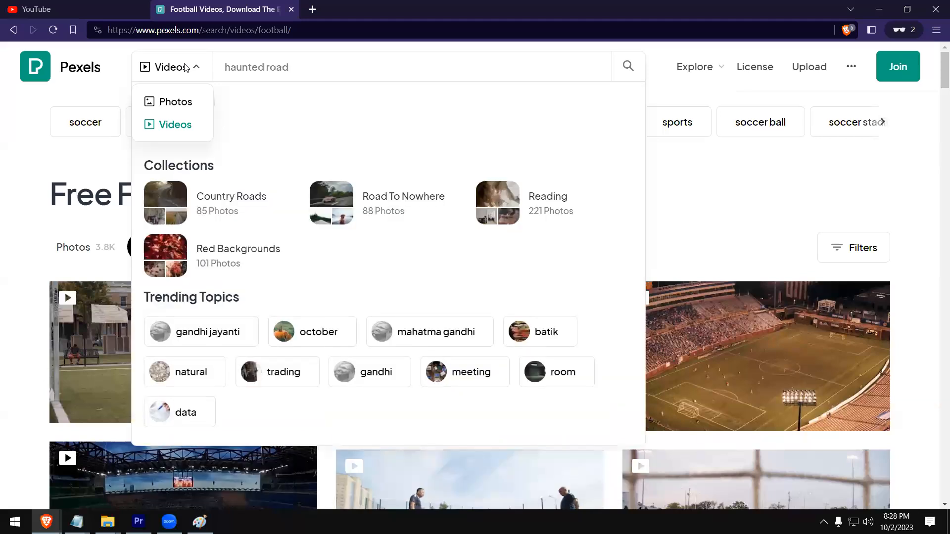
text( trees)
key(Return)
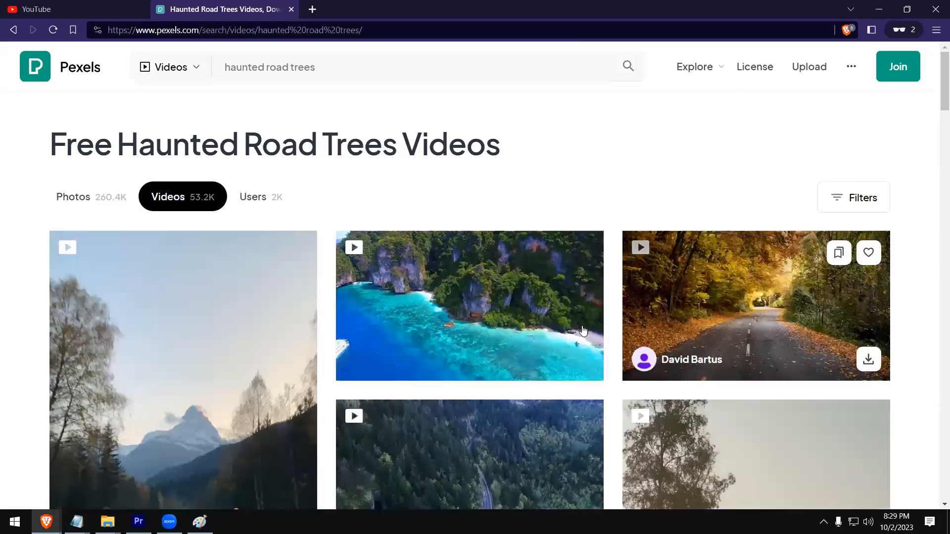
Look through the "haunted road trees" videos for forest road and foggy path clips usable as B-roll.
scroll(836, 381, down, 2)
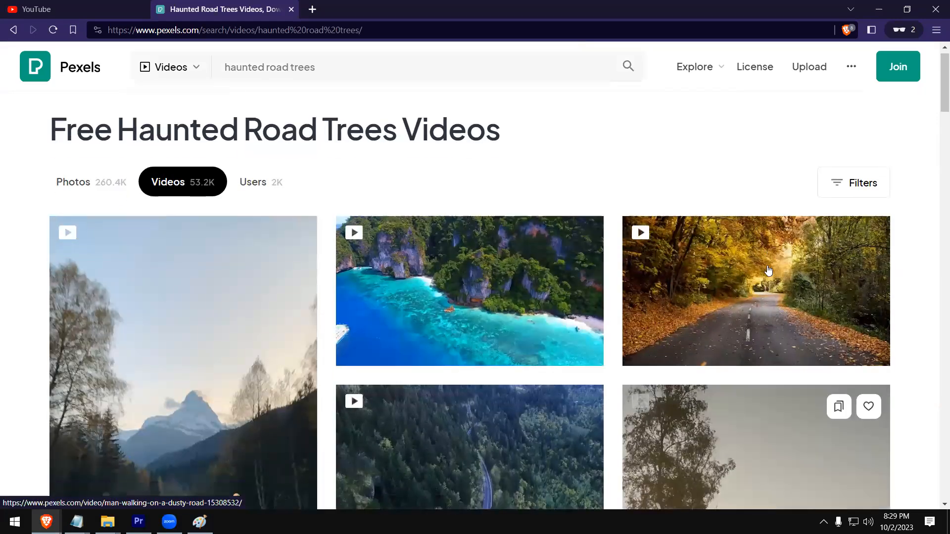
scroll(752, 373, down, 1)
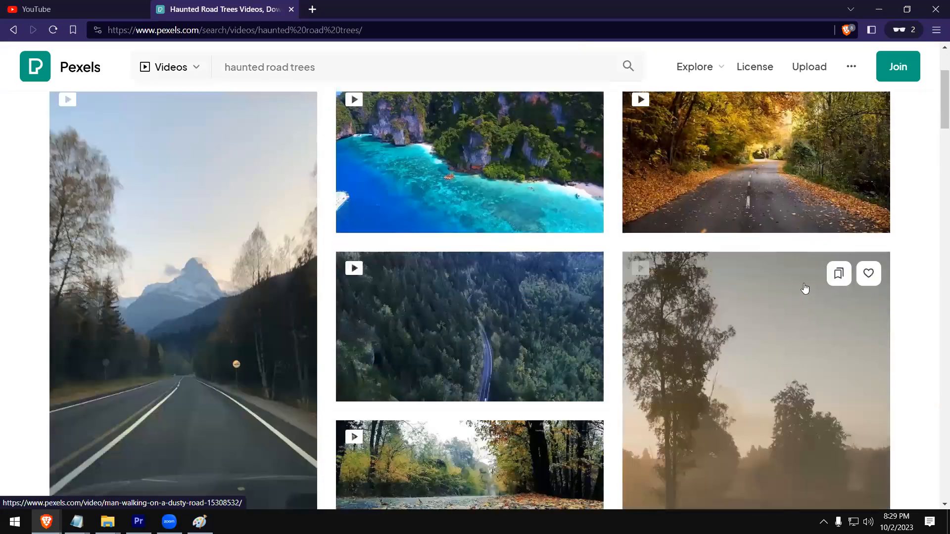
scroll(805, 289, down, 1)
scroll(804, 289, down, 2)
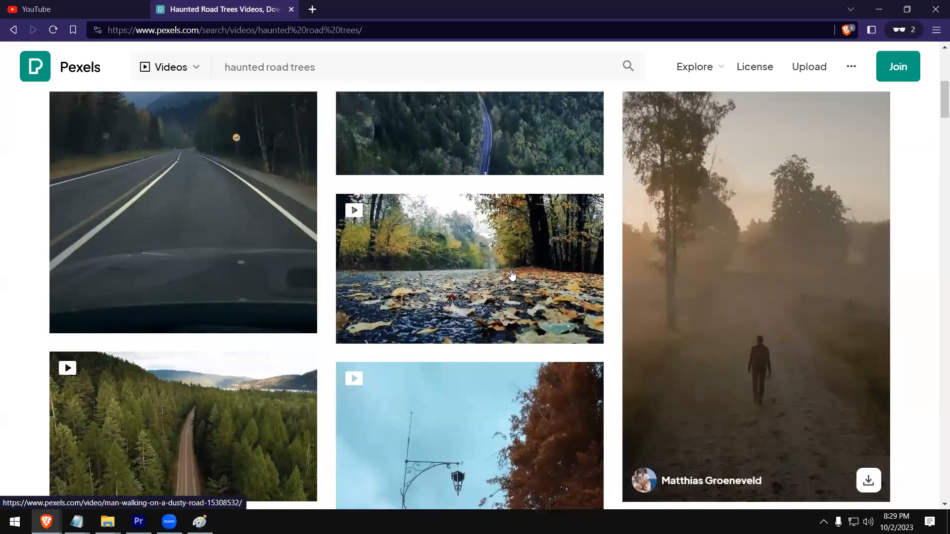
scroll(670, 322, down, 2)
scroll(765, 307, down, 4)
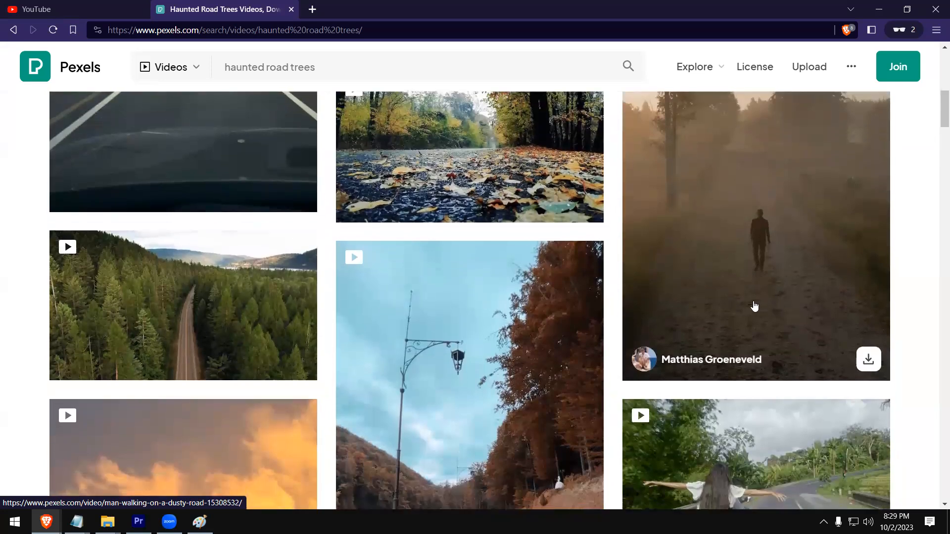
scroll(764, 318, down, 1)
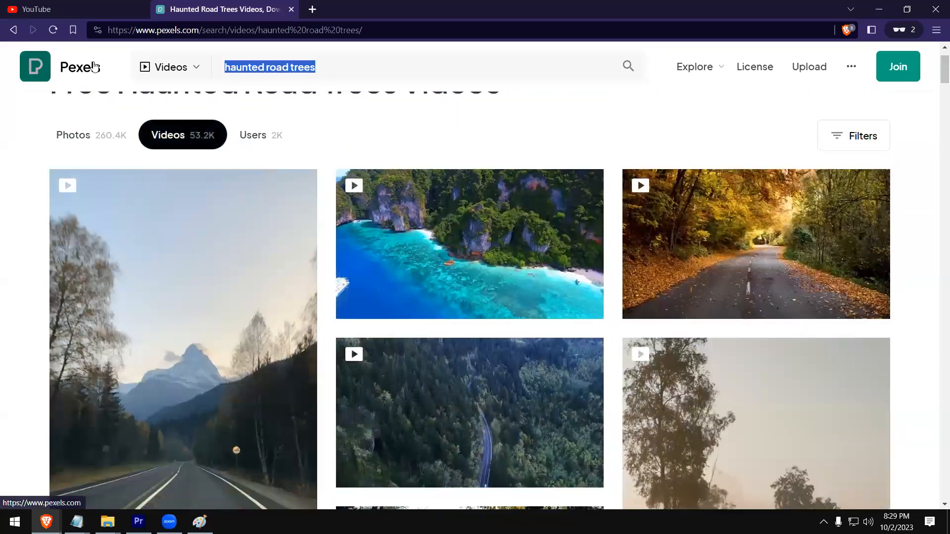
Run a new video search for "old caslte".
text(old cas)
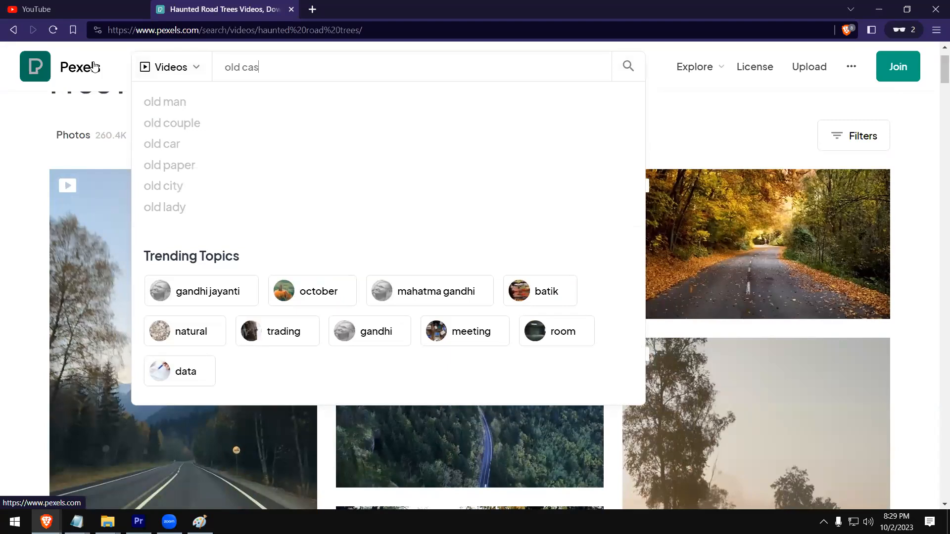
text(lte)
key(Return)
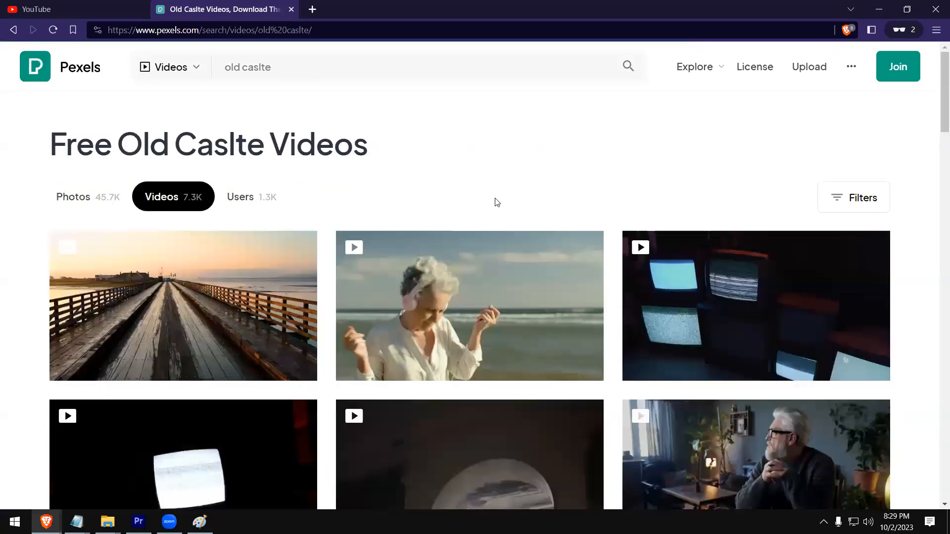
Look through the first "old caslte" videos for atmospheric clips such as old interiors and vintage objects.
scroll(569, 364, down, 6)
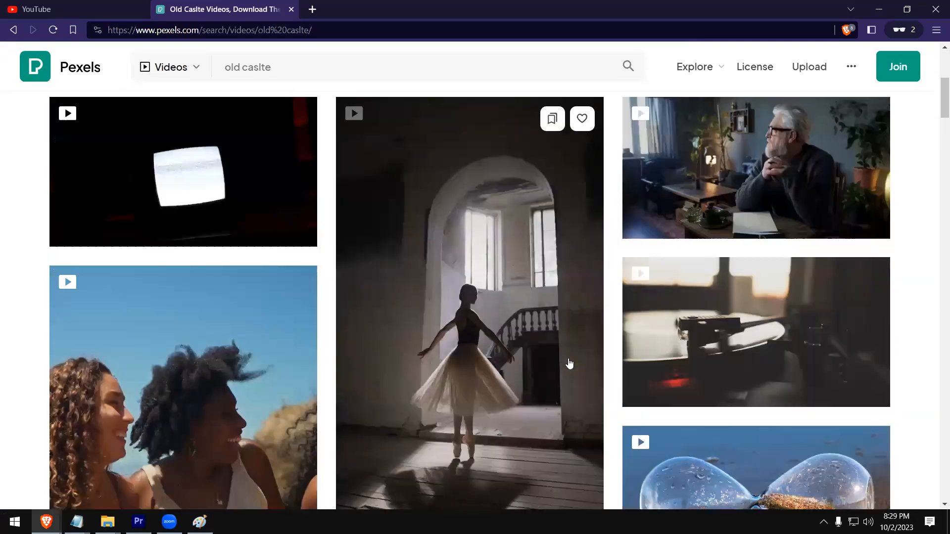
scroll(569, 363, down, 1)
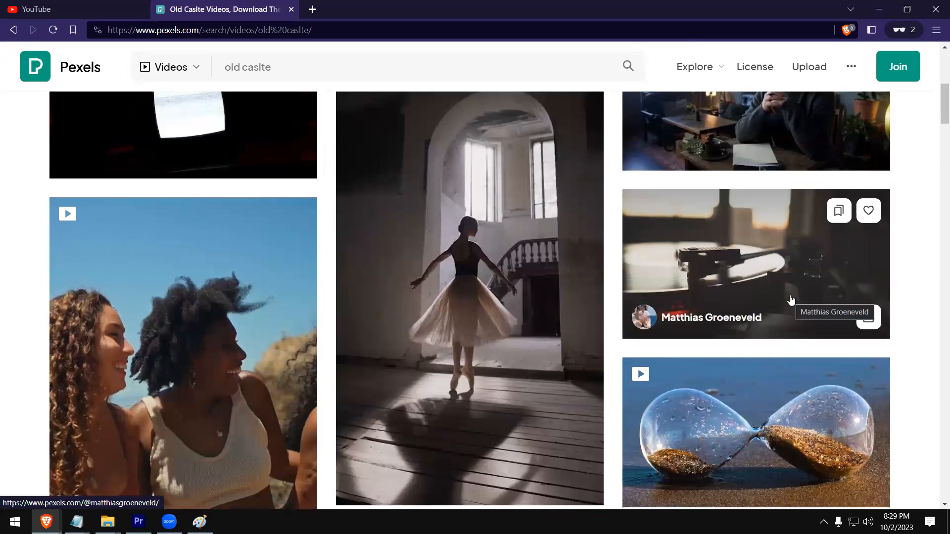
scroll(764, 311, down, 6)
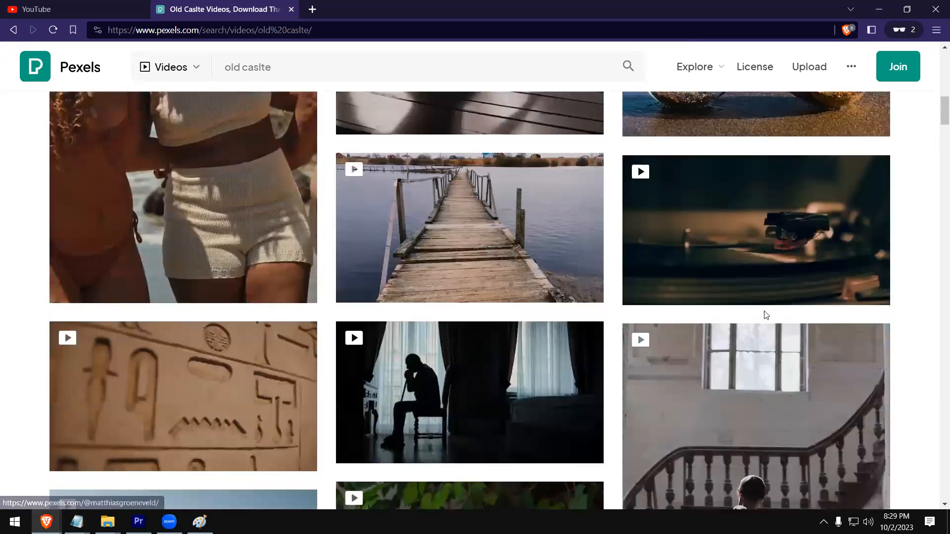
scroll(765, 315, down, 3)
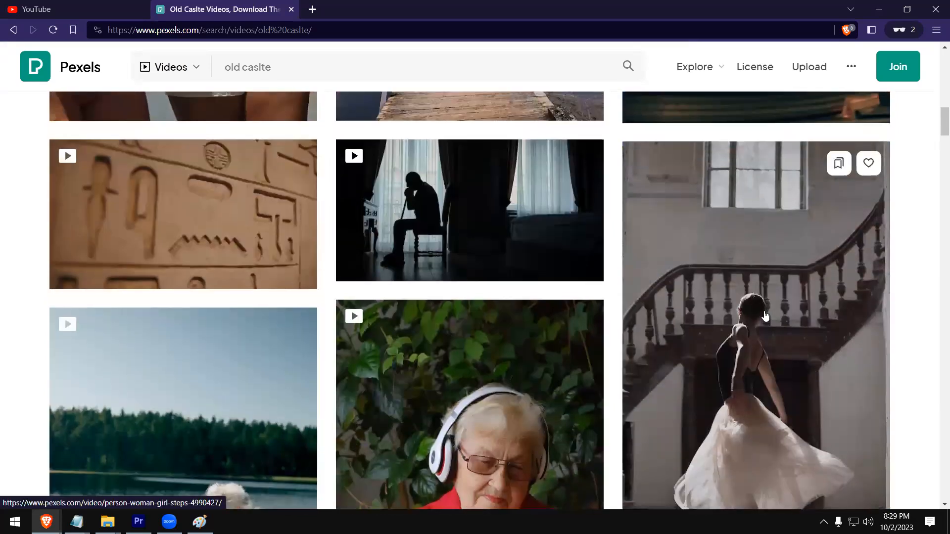
scroll(765, 316, up, 2)
scroll(765, 316, up, 4)
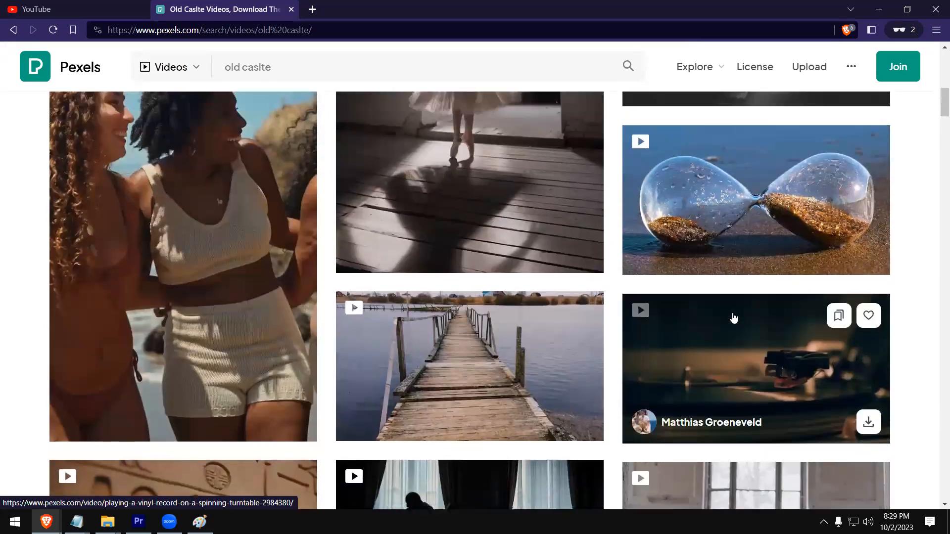
scroll(734, 318, up, 3)
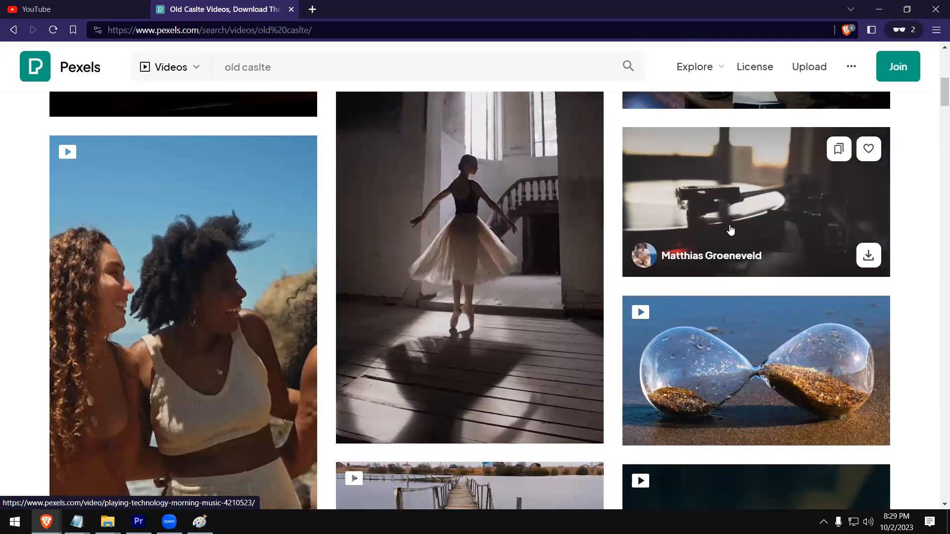
Preview the close-up turntable clip, check whether it has sound, then pause it and return to the results.
click(730, 230)
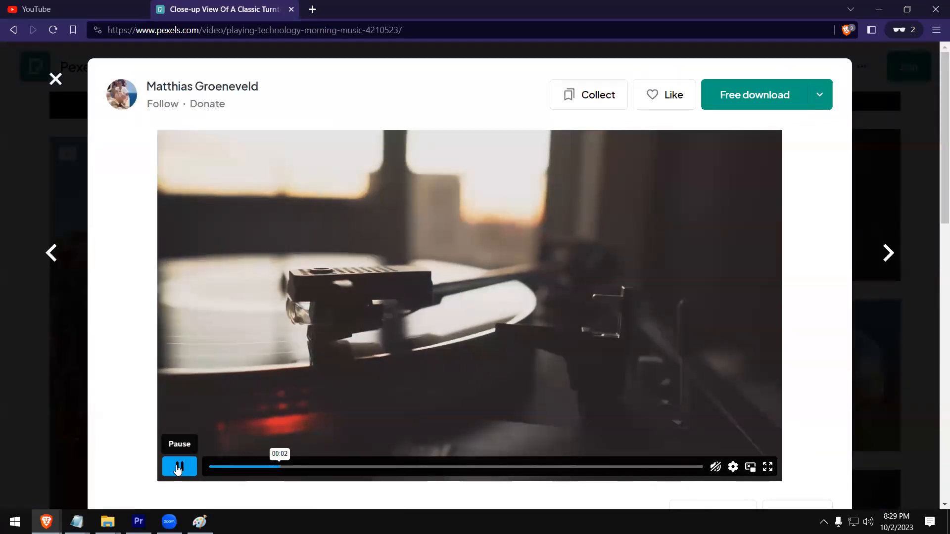
click(716, 467)
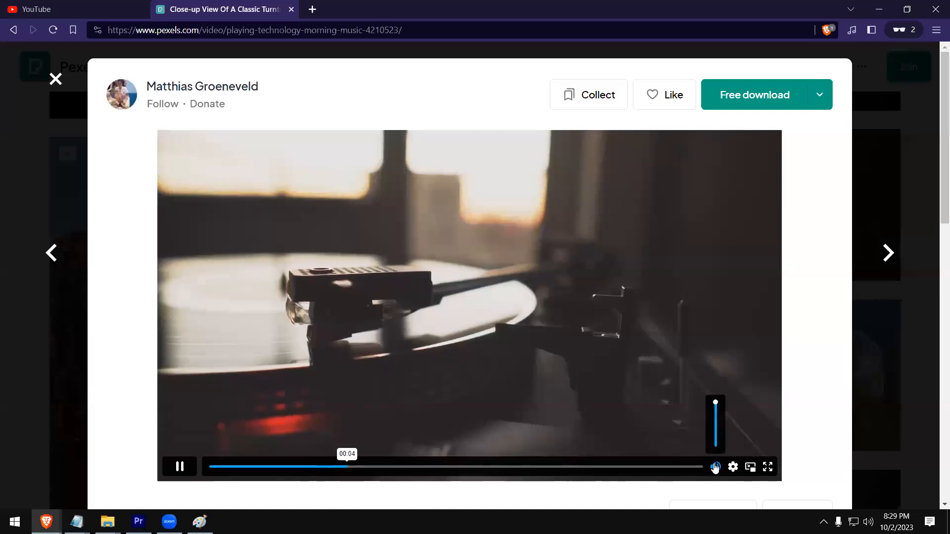
click(715, 467)
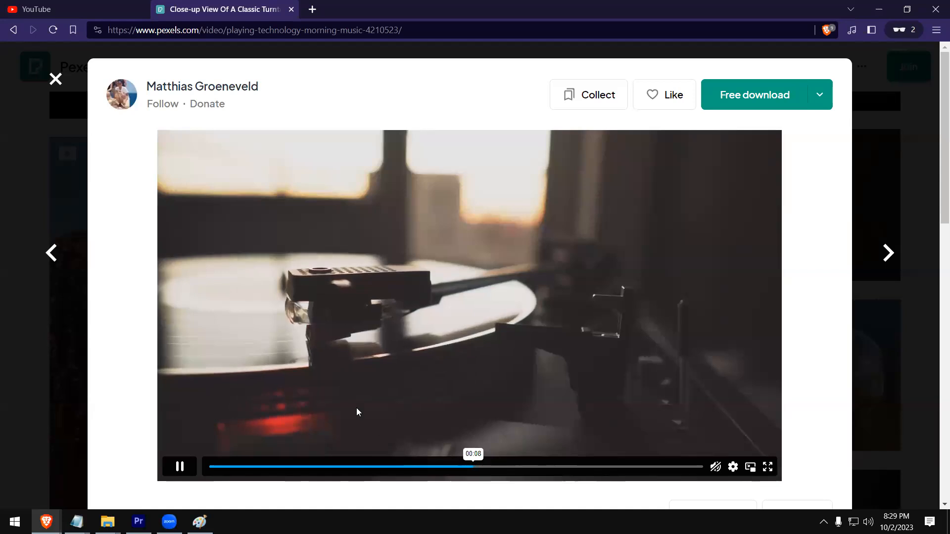
click(182, 468)
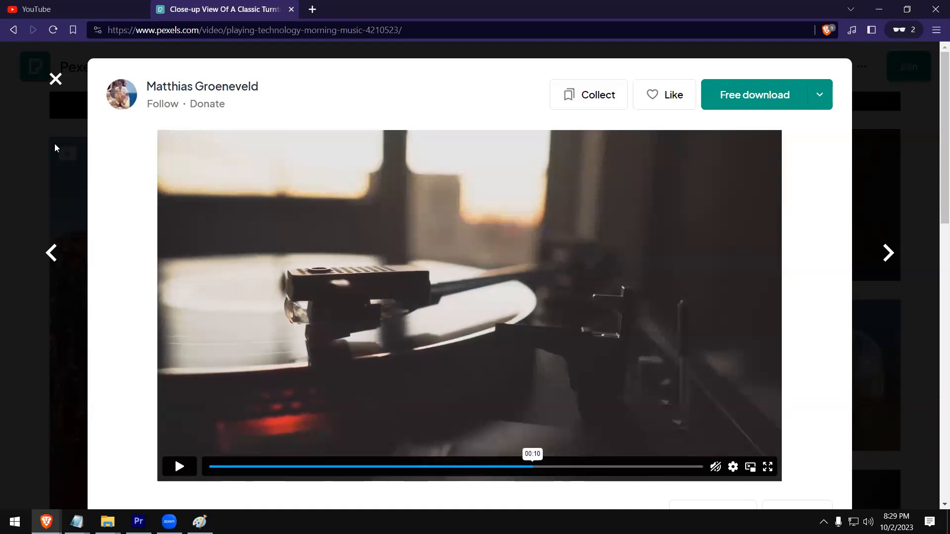
click(55, 80)
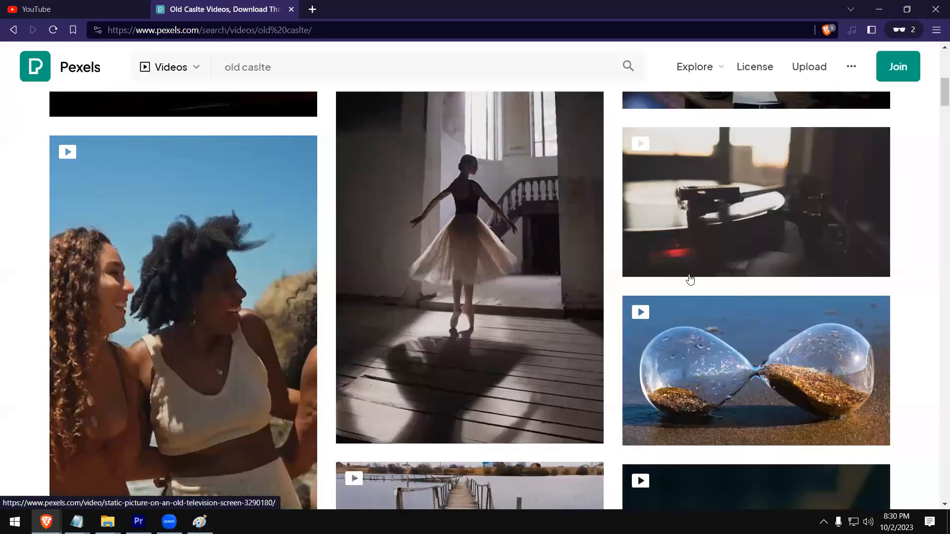
Examine further "old caslte" results for castle, old house and staircase clips suitable for a haunted story.
scroll(692, 282, down, 7)
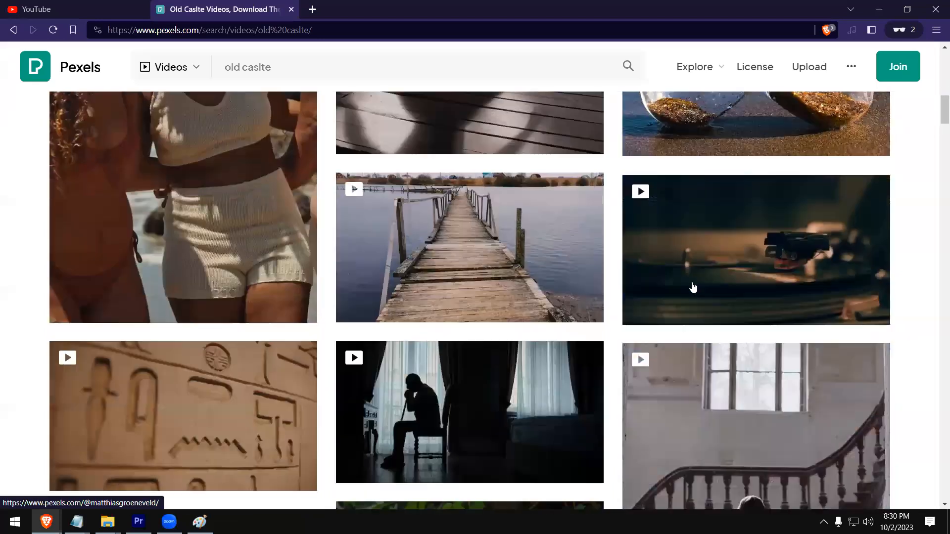
scroll(782, 213, down, 5)
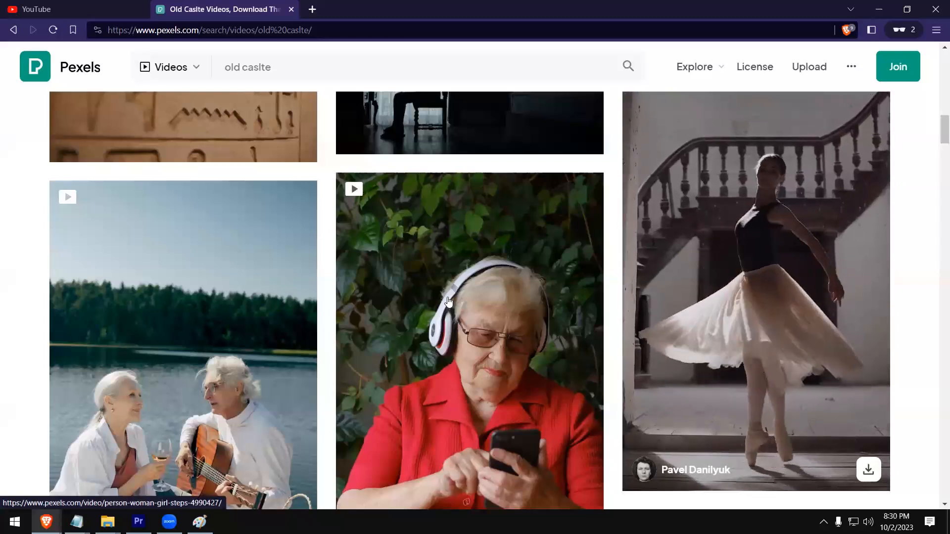
scroll(494, 336, down, 12)
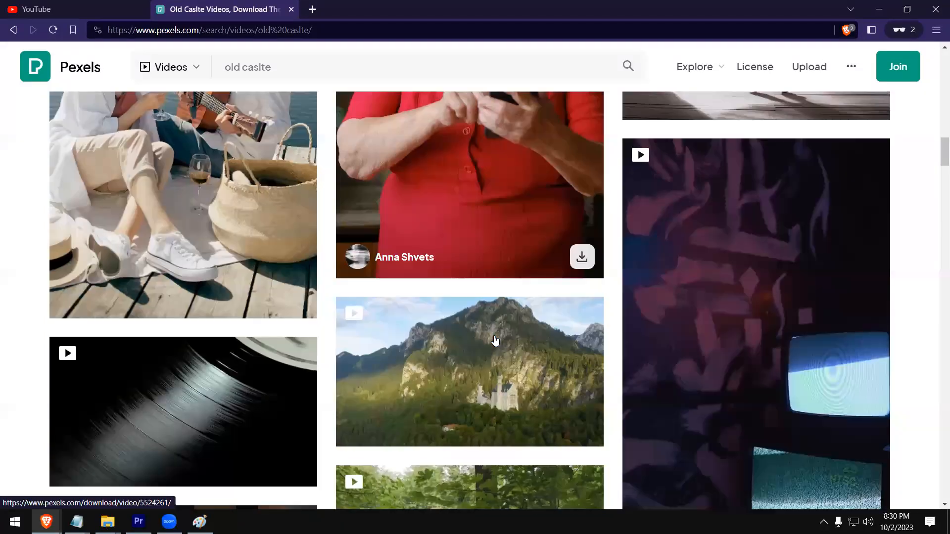
scroll(495, 341, down, 6)
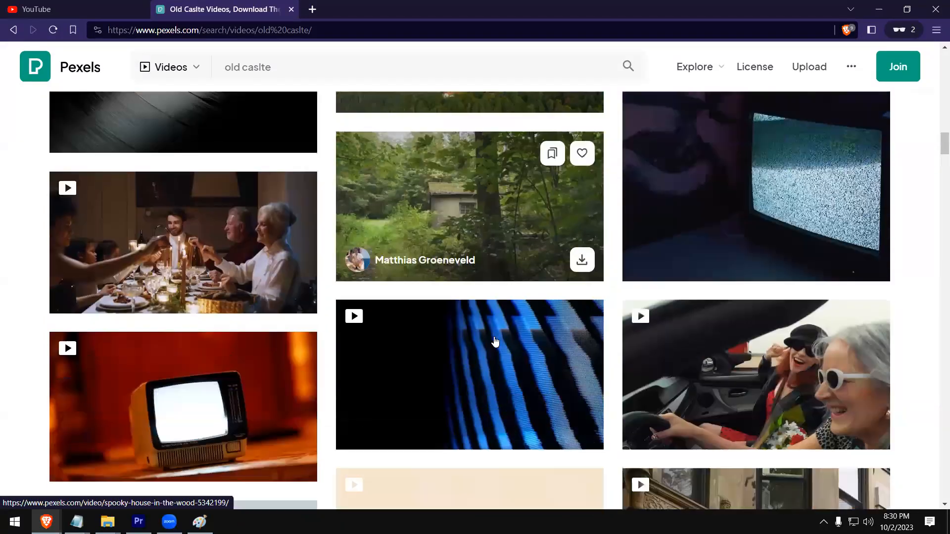
scroll(495, 342, up, 1)
scroll(495, 342, down, 4)
scroll(495, 342, up, 3)
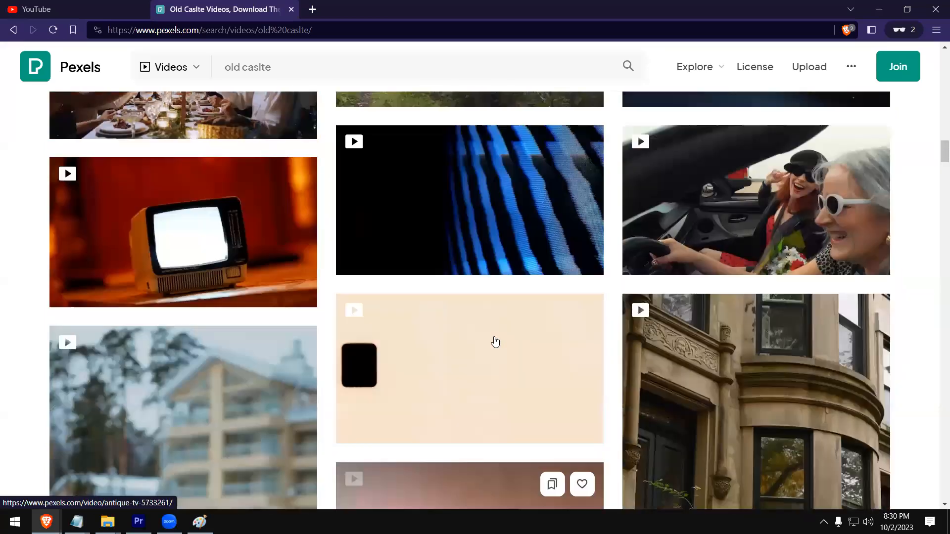
scroll(495, 342, down, 13)
scroll(495, 341, down, 9)
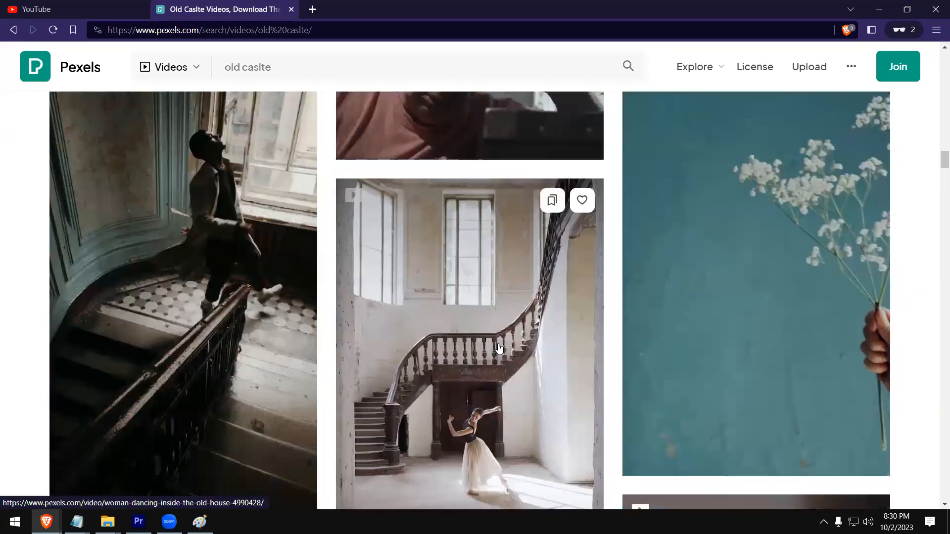
scroll(498, 349, down, 2)
scroll(481, 359, up, 12)
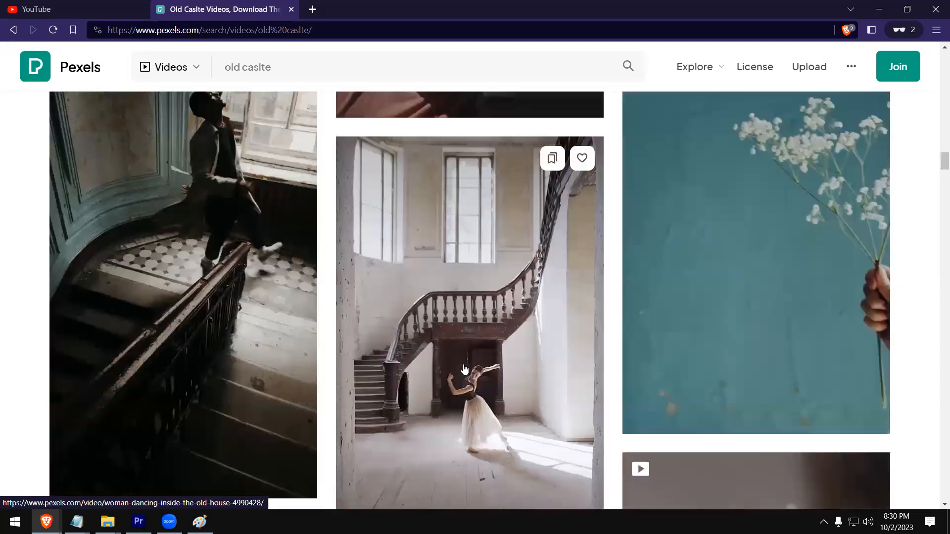
scroll(470, 371, up, 11)
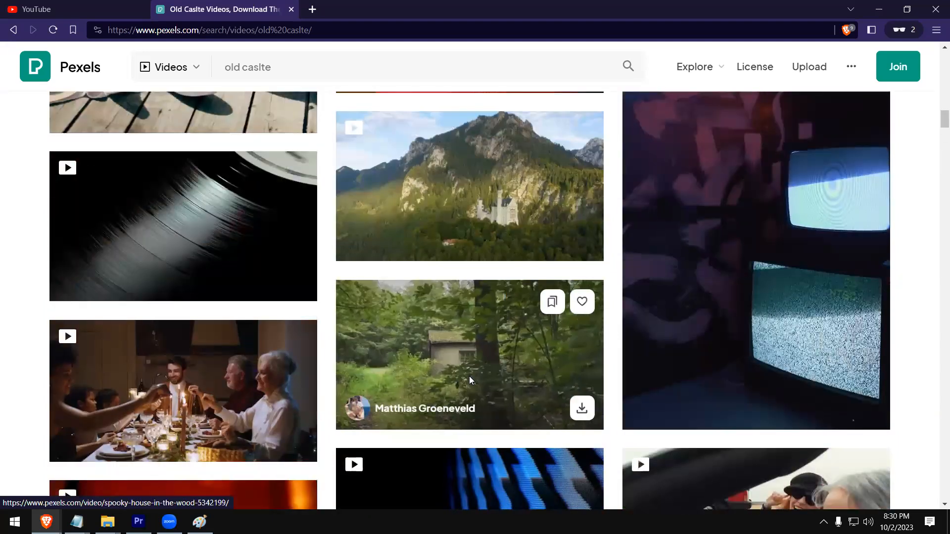
Preview the clip of the spooky house in the wood and return to the search results.
click(469, 376)
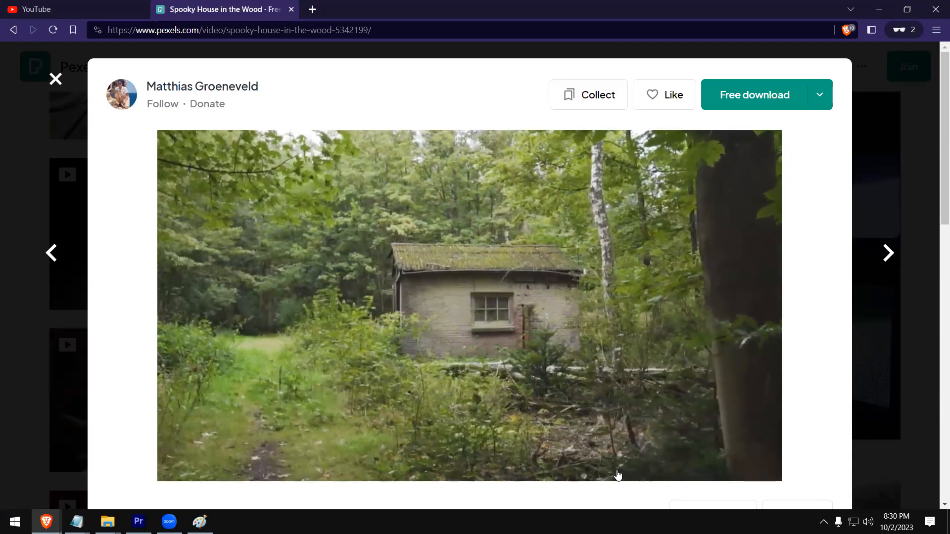
mouse_move(628, 353)
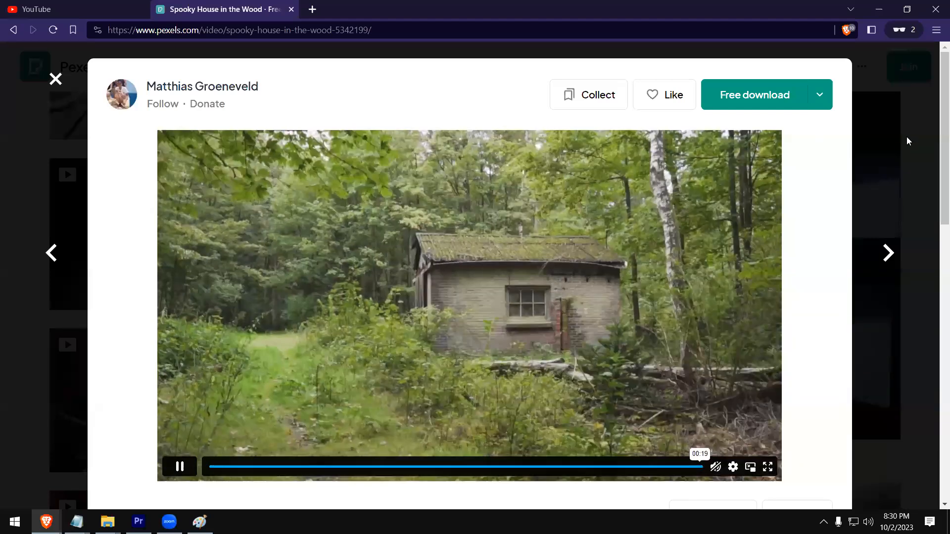
key(Escape)
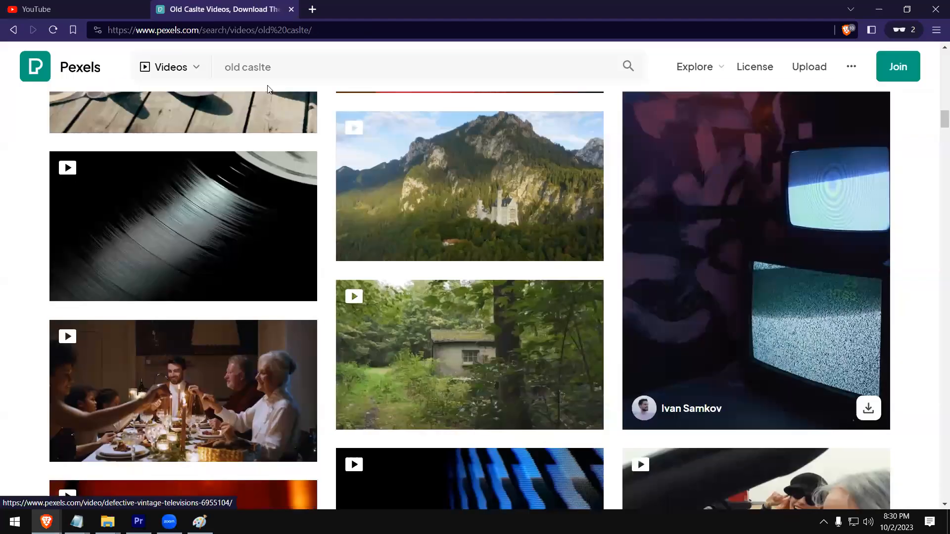
Search the stock videos for "tablets water".
click(174, 66)
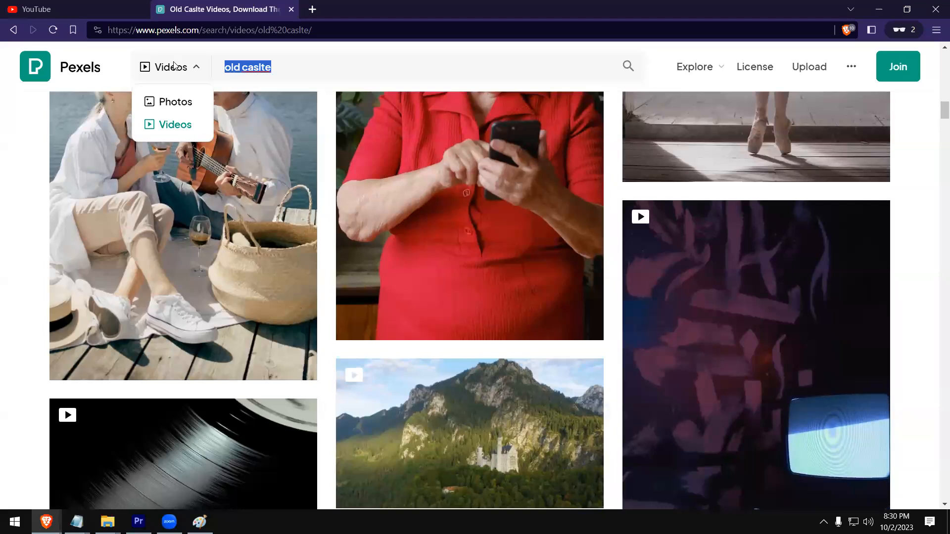
text(ta)
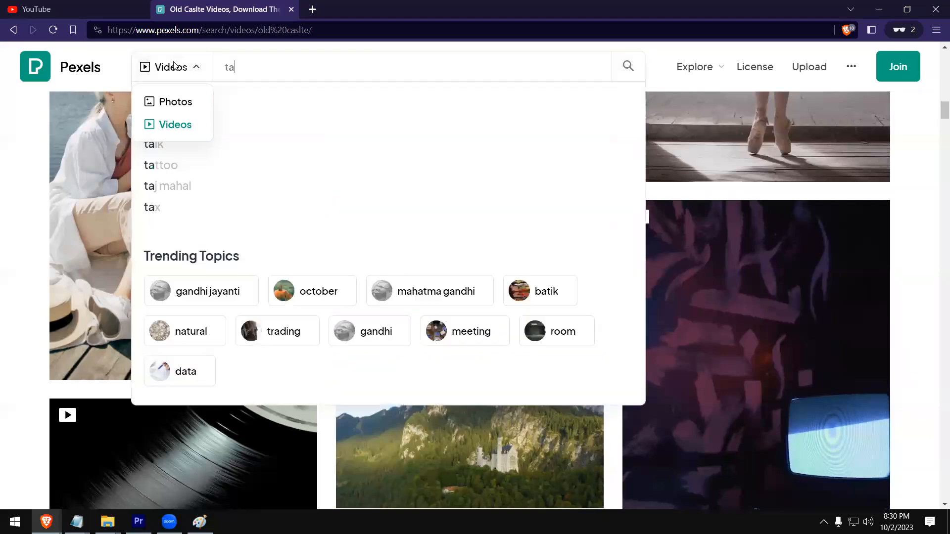
text(blets)
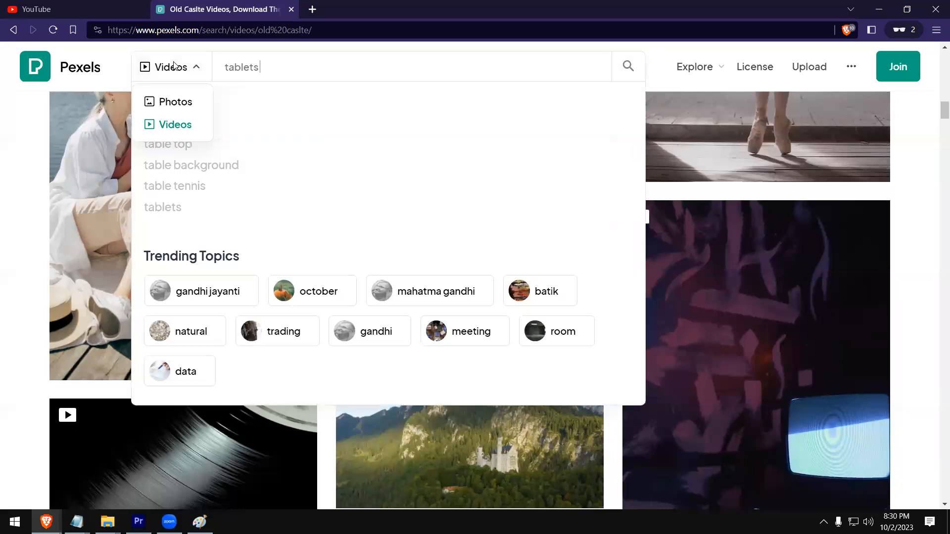
text( water)
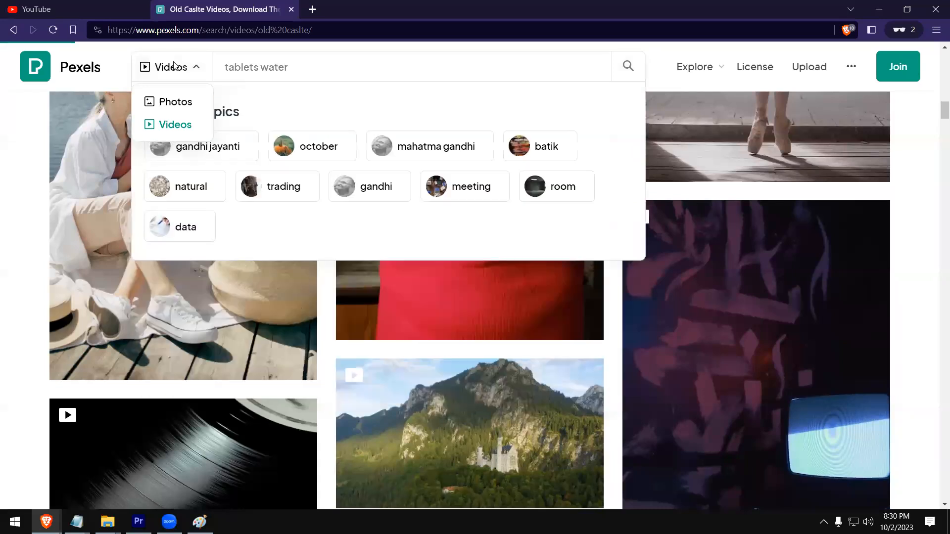
key(Return)
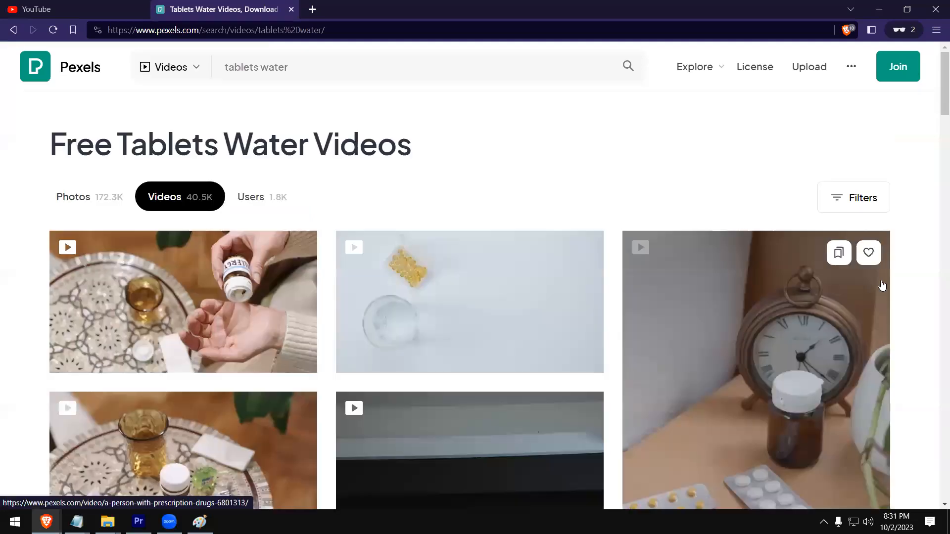
Look through the "tablets water" videos for medicine and water-glass clips usable as B-roll, then return to the first results.
scroll(841, 280, down, 5)
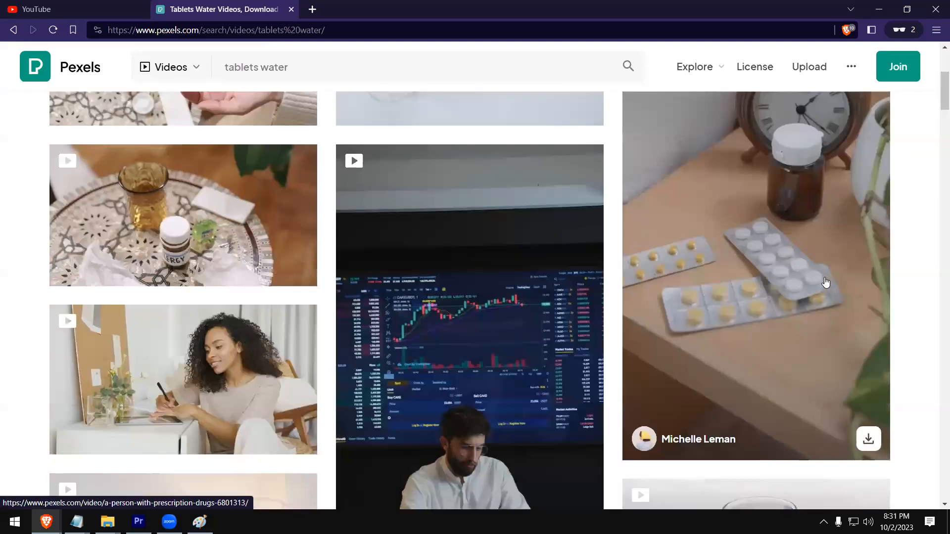
scroll(824, 282, down, 6)
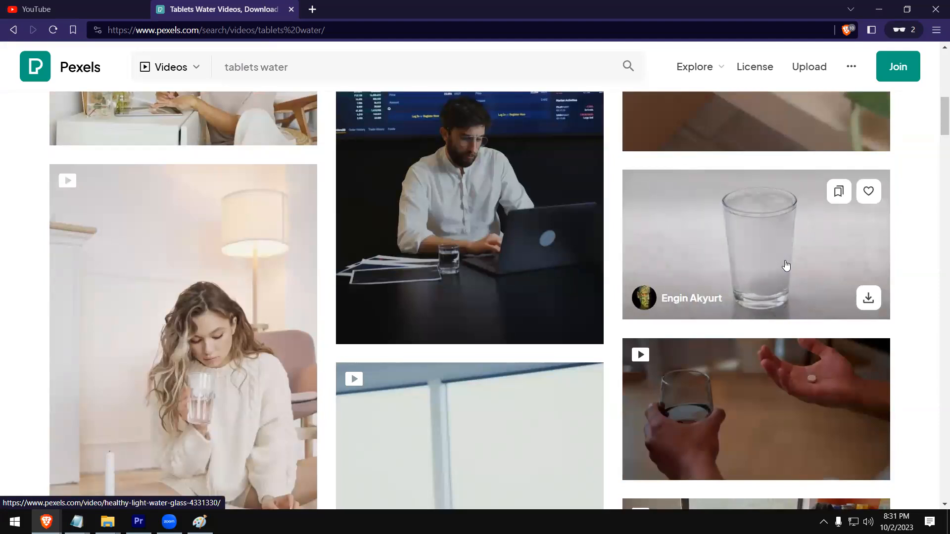
scroll(786, 266, down, 8)
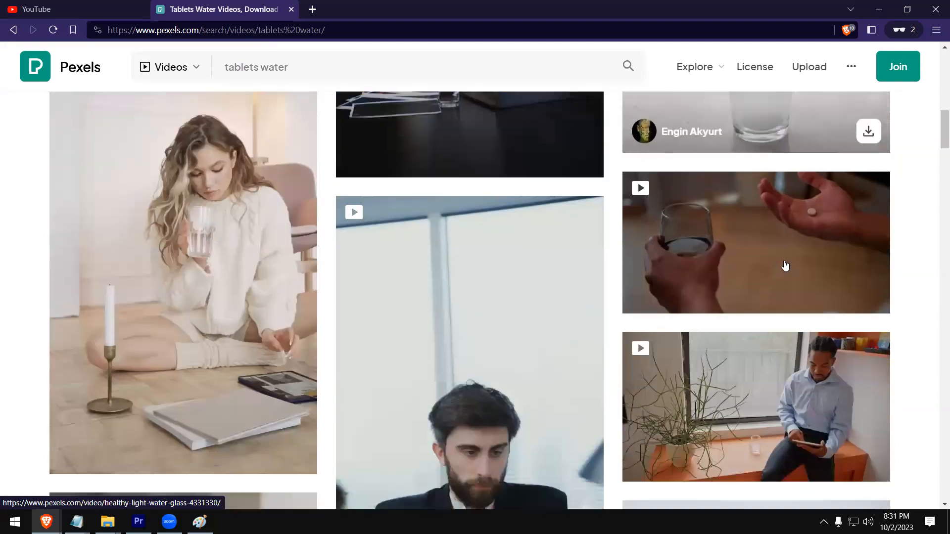
scroll(804, 356, down, 4)
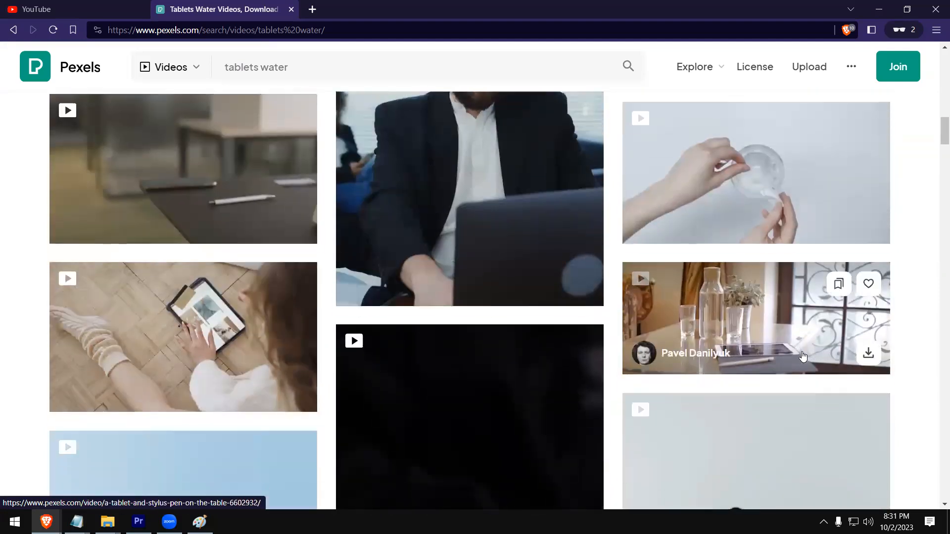
scroll(770, 323, down, 6)
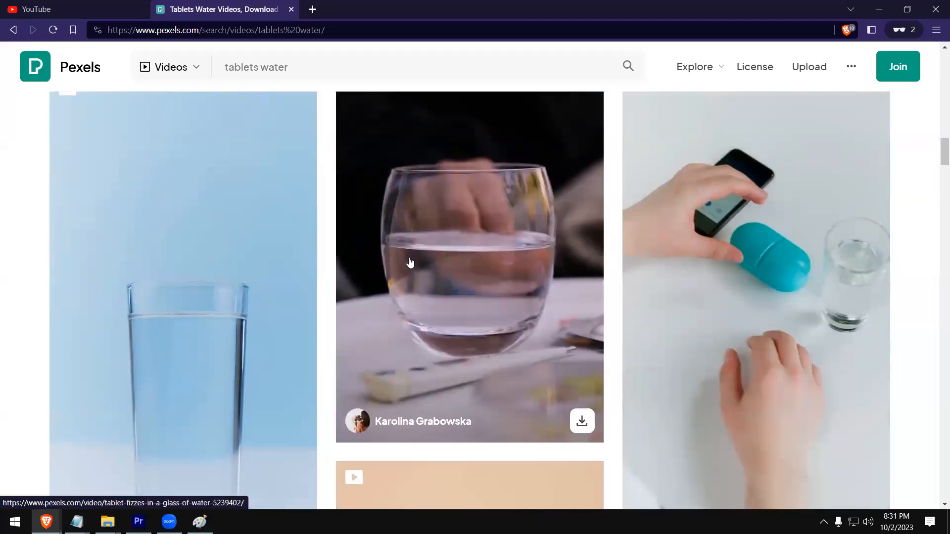
scroll(408, 262, up, 1)
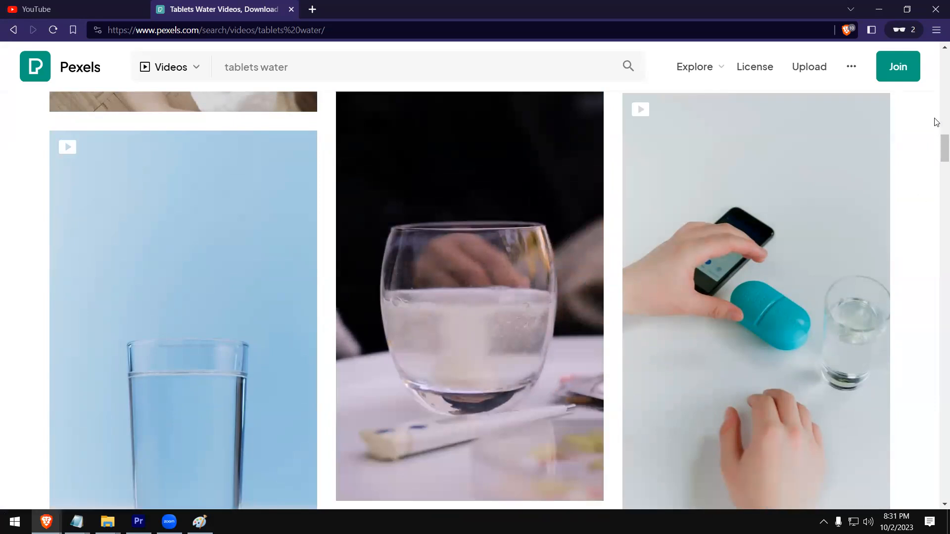
scroll(937, 122, up, 5)
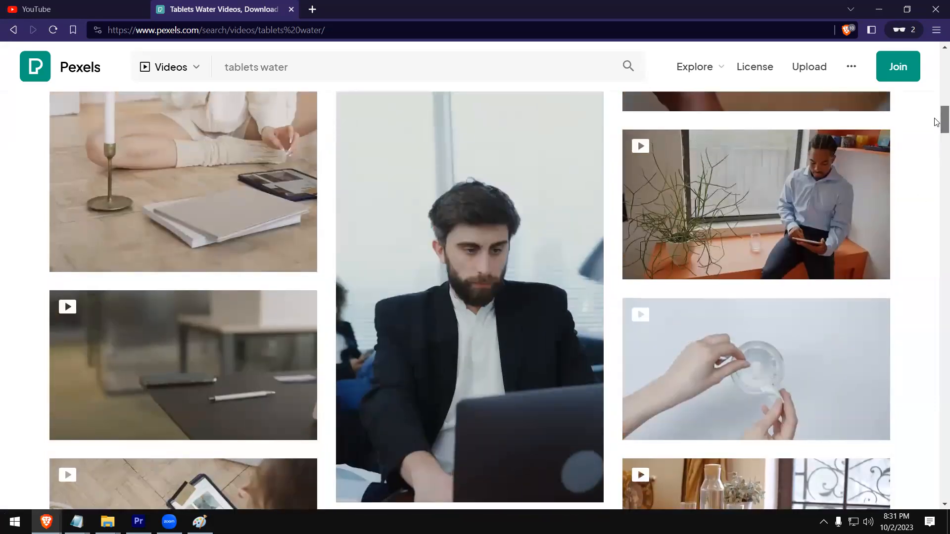
drag(935, 118, 935, 66)
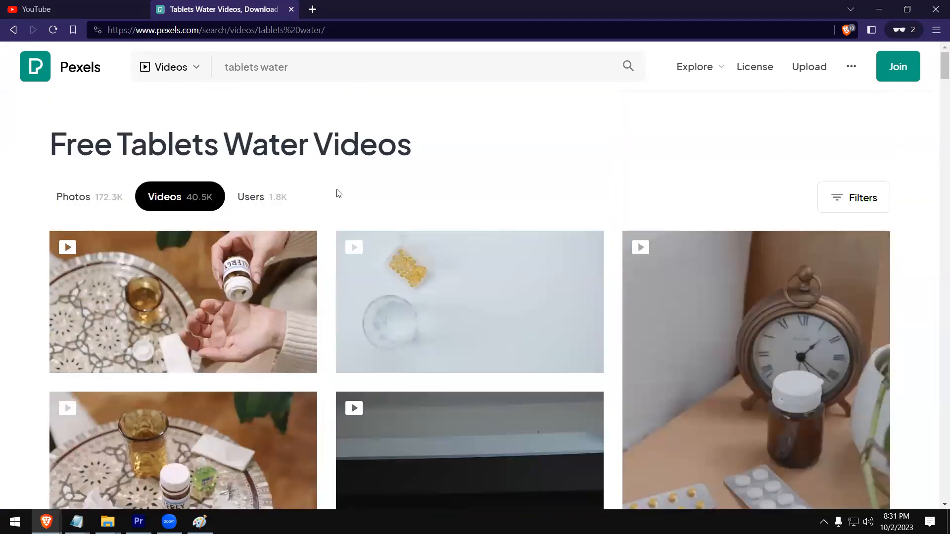
mouse_move(200, 305)
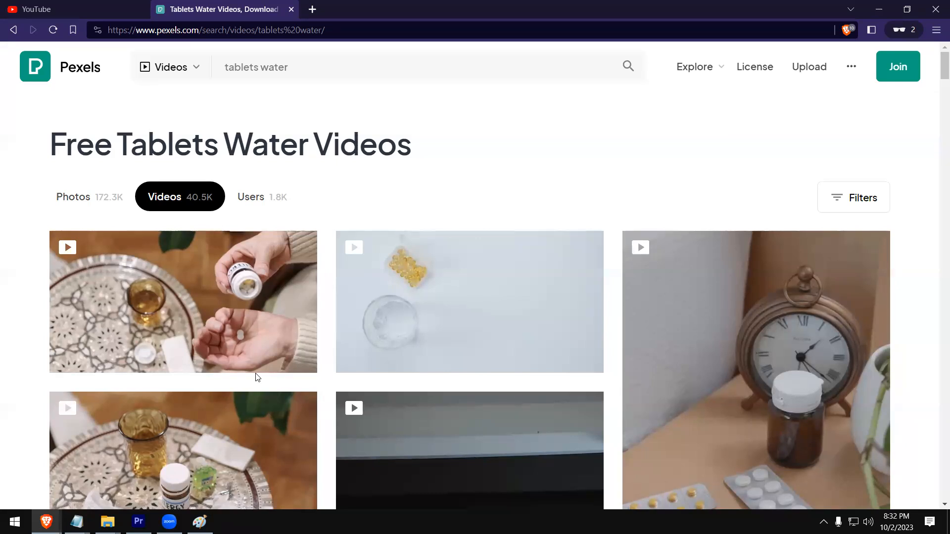
Switch to the assessment notes in Notepad and highlight the contact e-mail address for sharing the work.
click(77, 522)
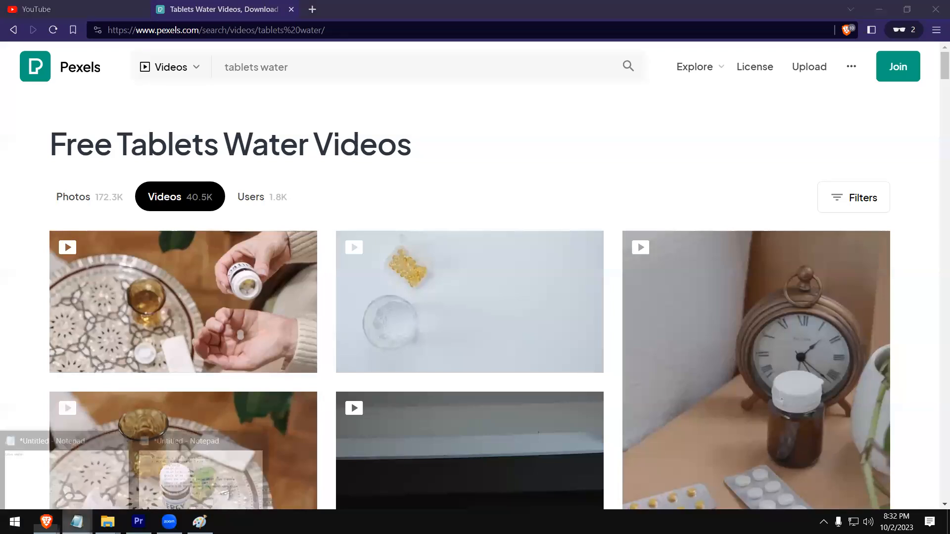
click(194, 470)
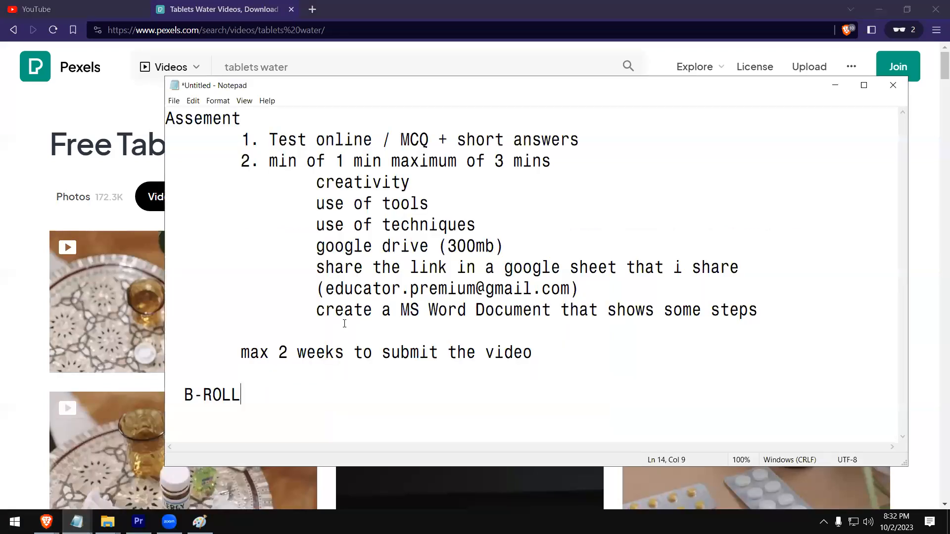
click(327, 288)
shift+click(565, 290)
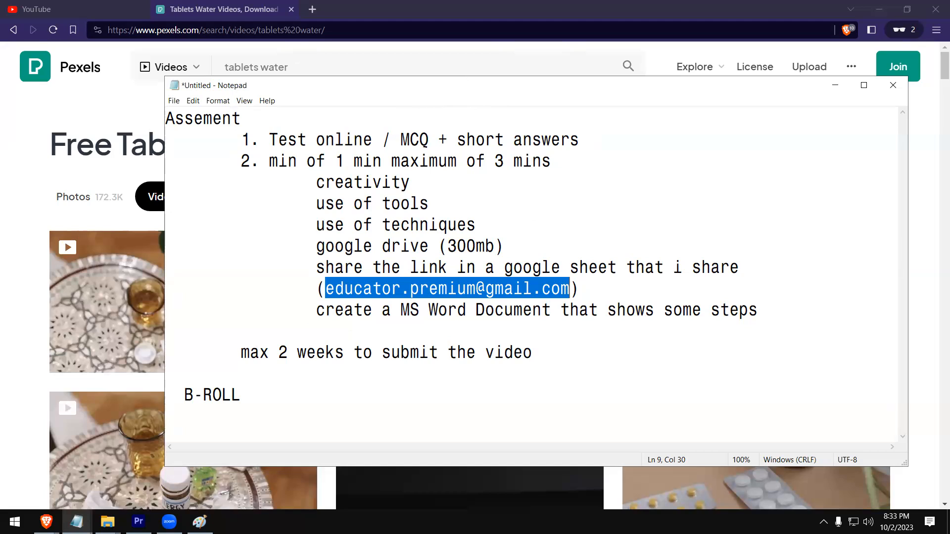
key(alt+Tab)
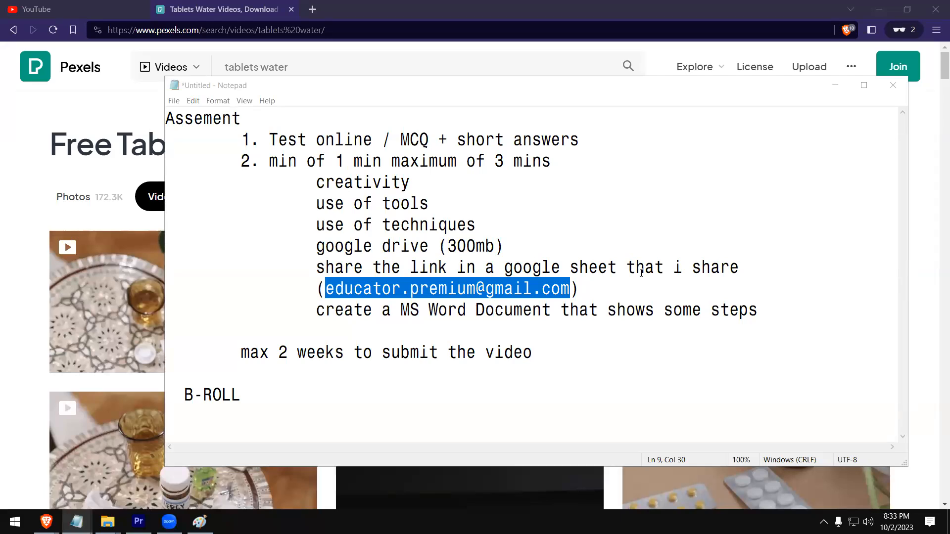
Highlight the line "max 2 weeks to submit the video" and open the system calendar to check the dates.
click(241, 353)
shift+click(533, 361)
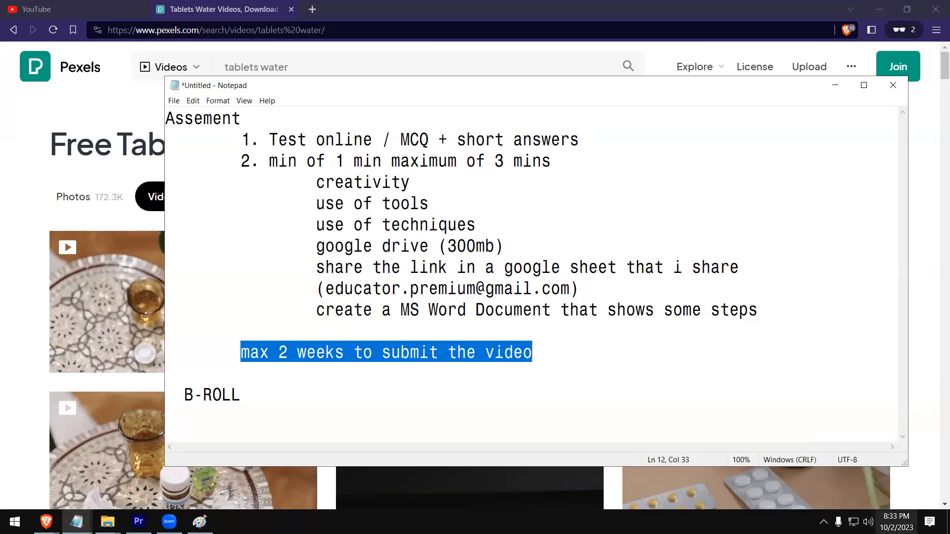
click(889, 519)
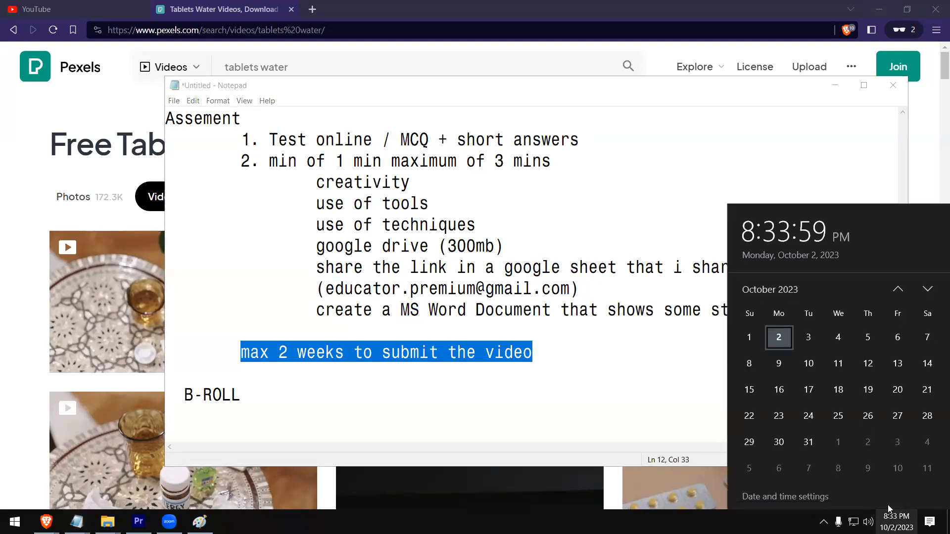